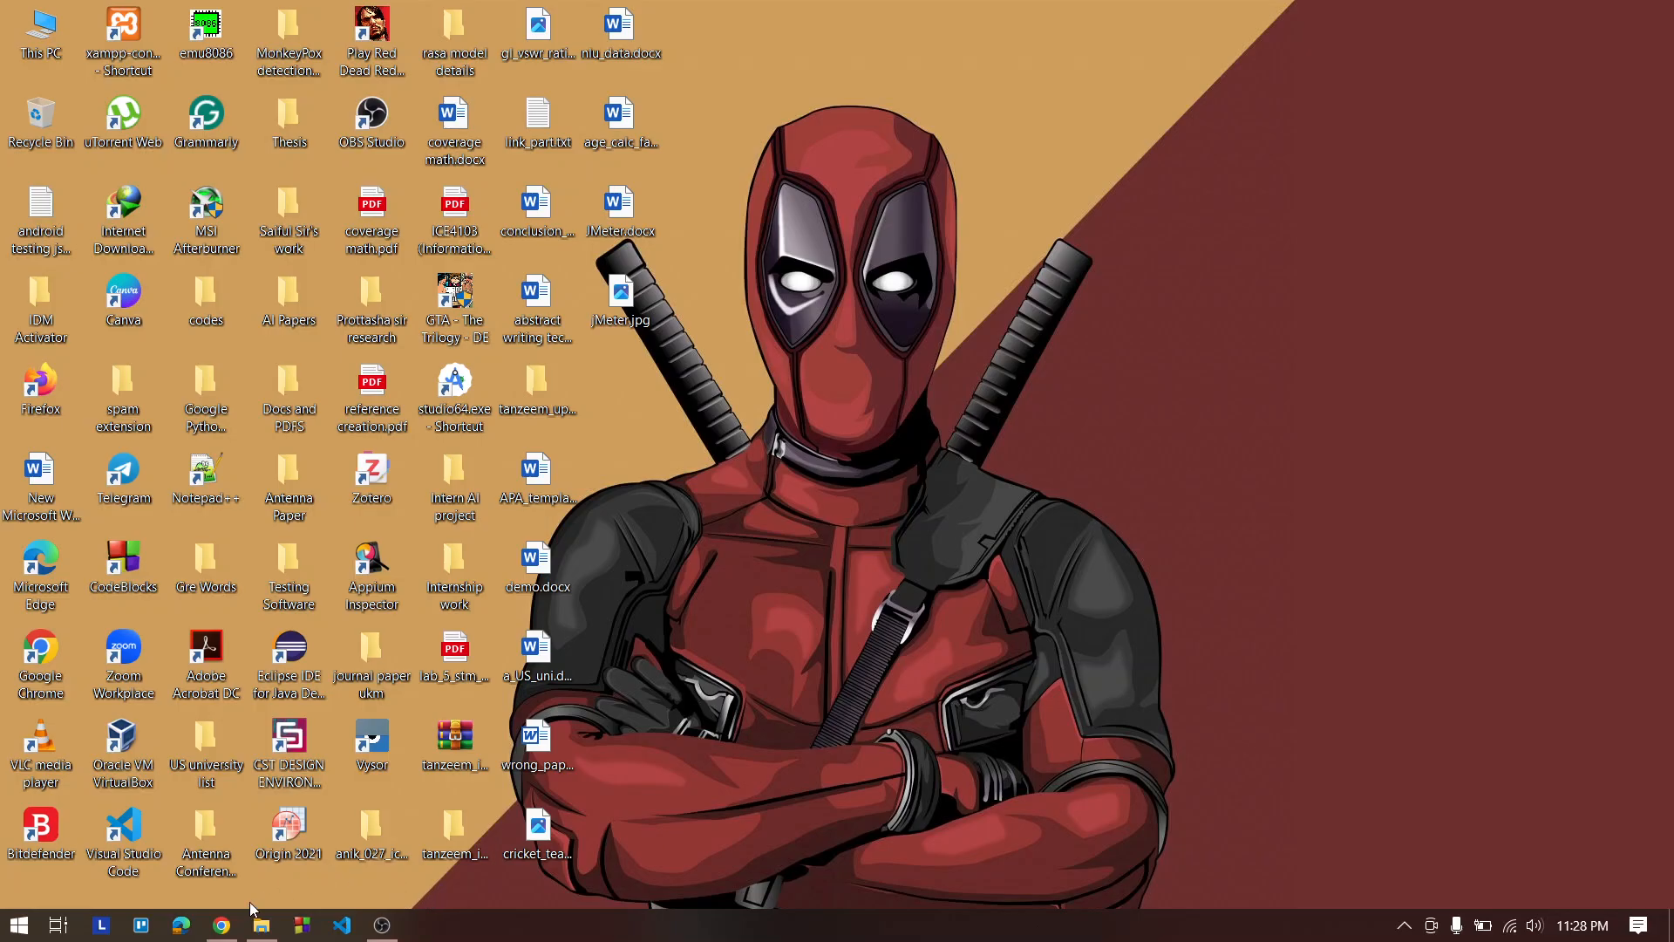
Search Google for "apache jmeter"
click(229, 917)
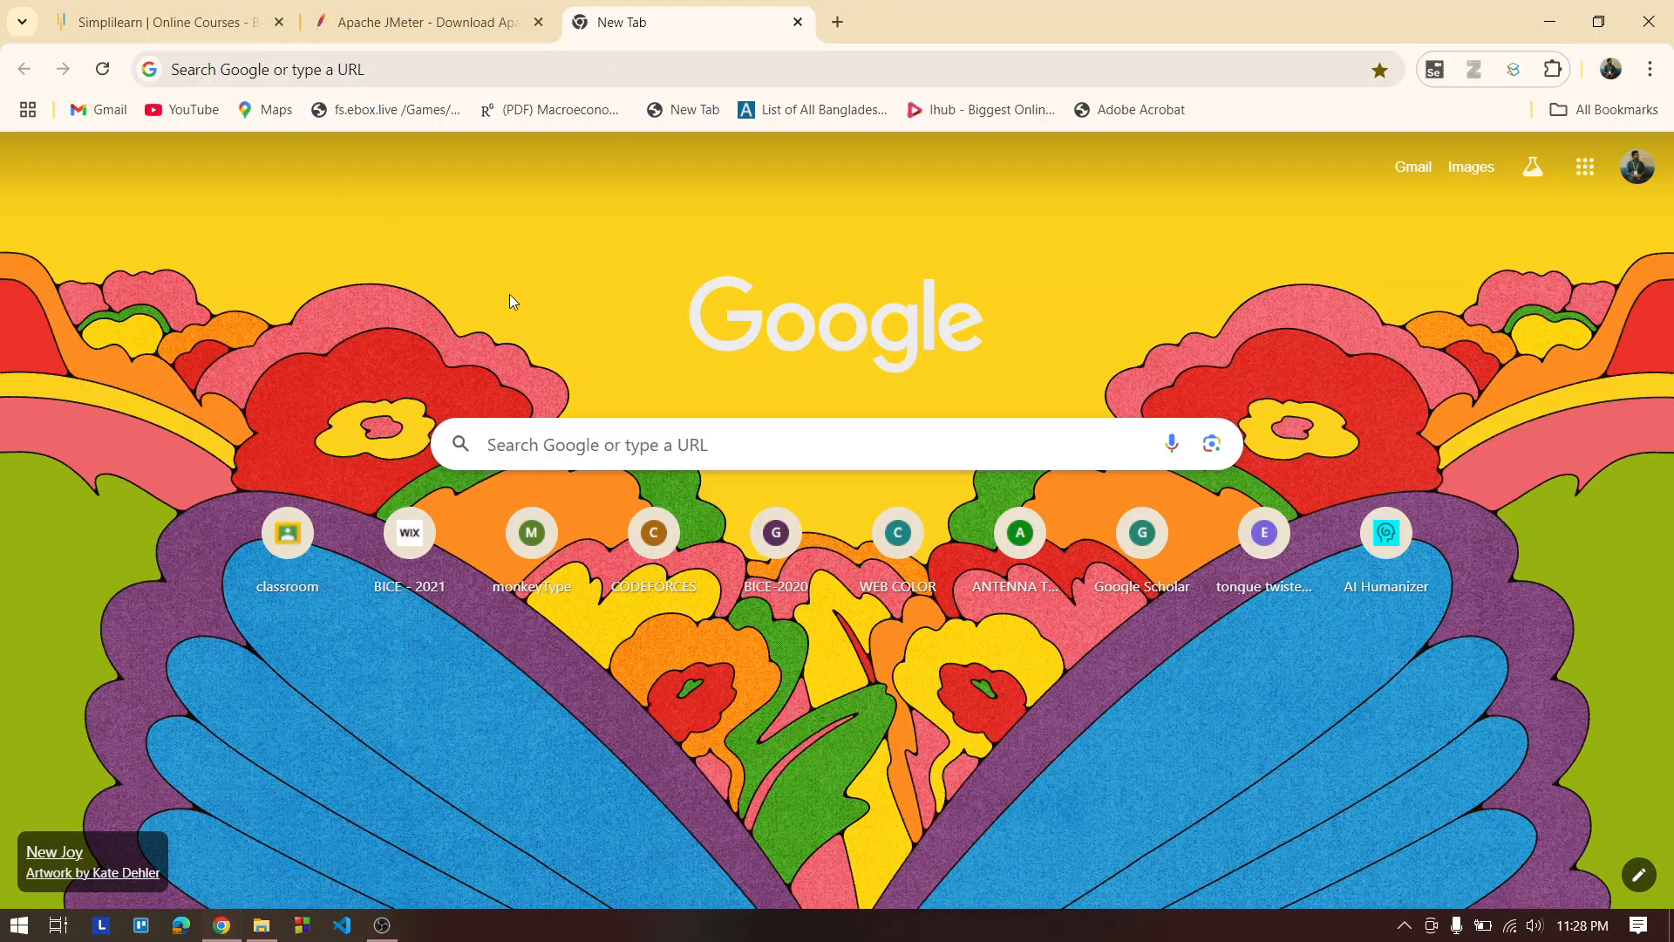
click(357, 69)
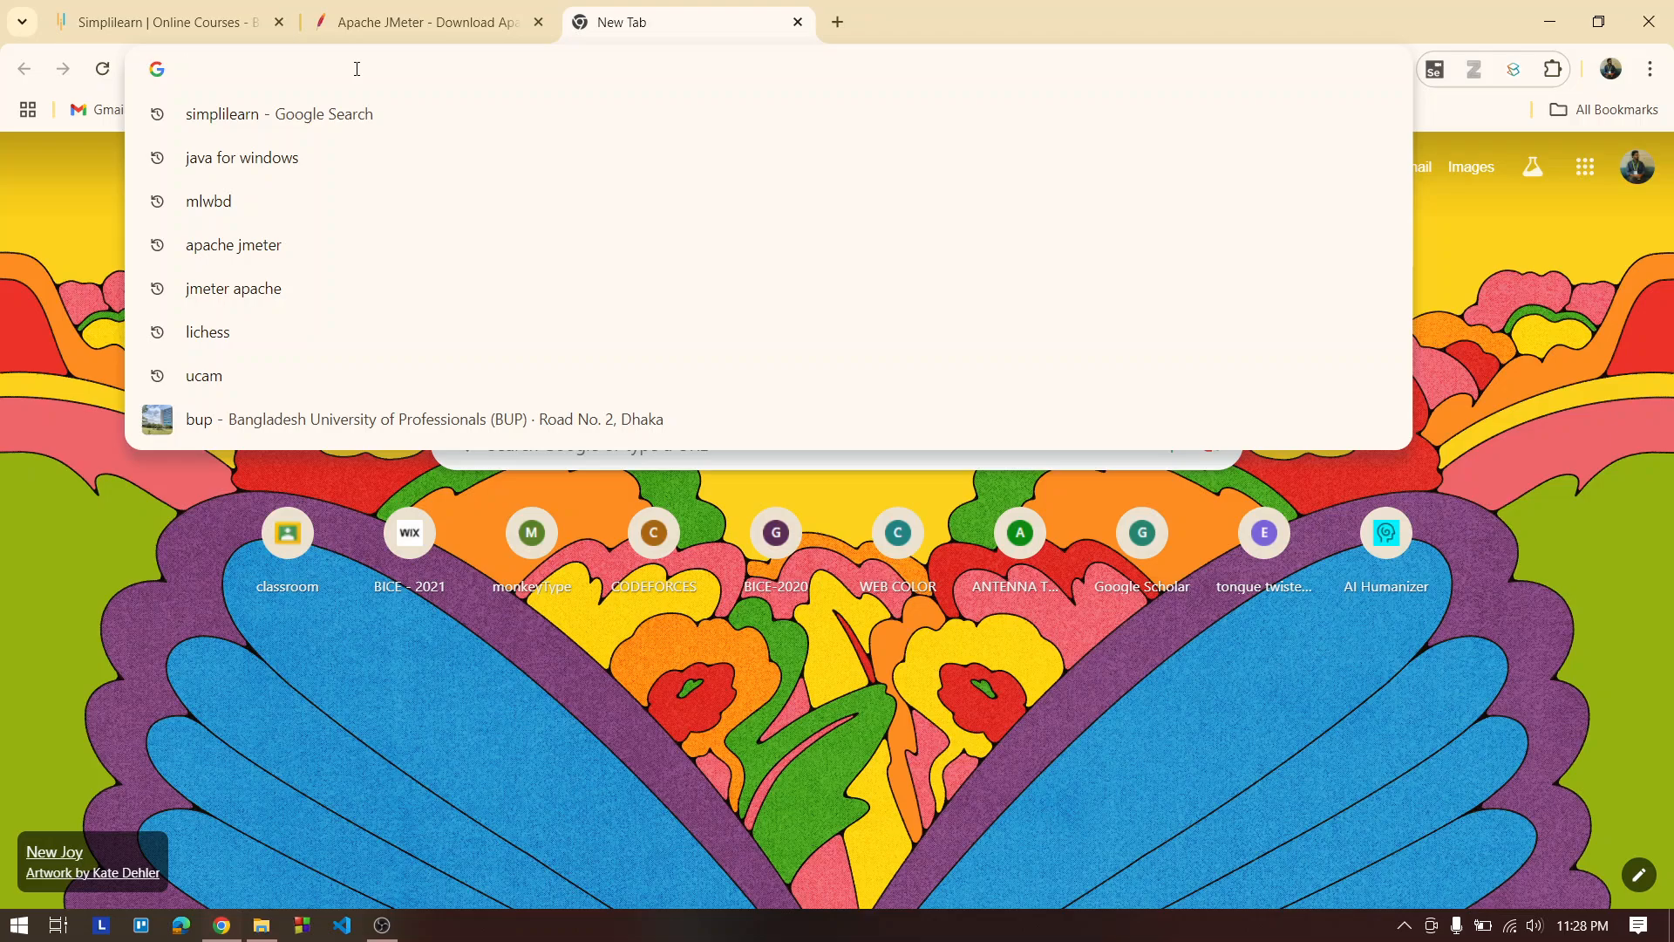
text(apache j)
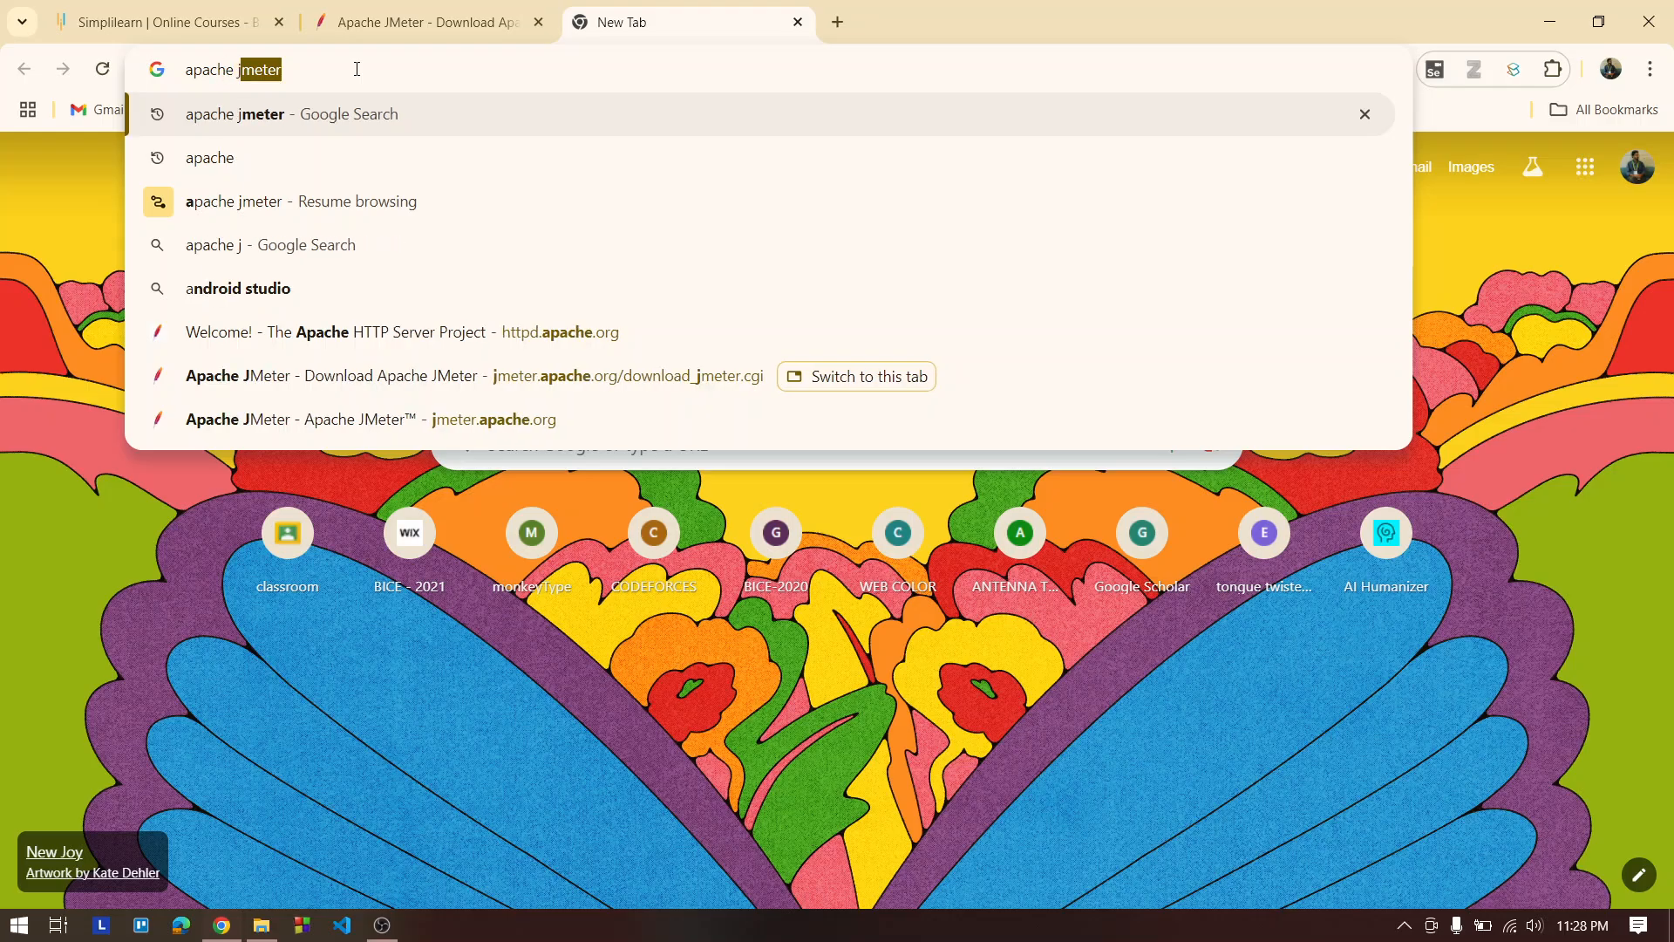
text(meter)
key(Return)
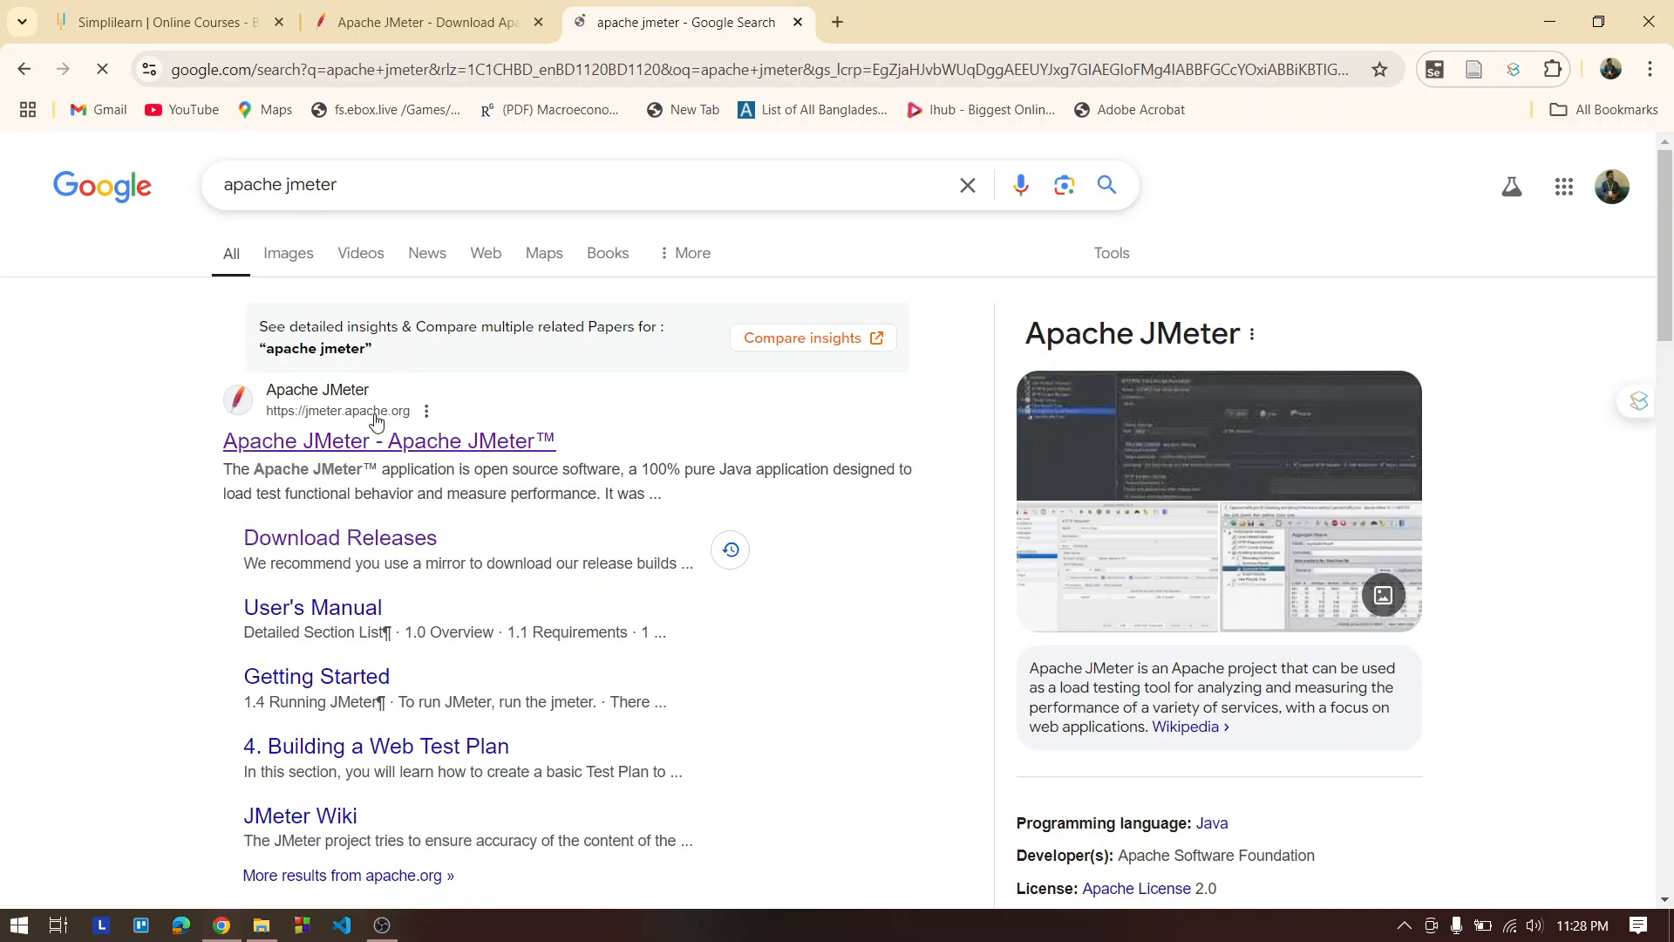
Open the Apache JMeter site and go to its Download Releases page to view the 5.6.3 binaries
click(350, 455)
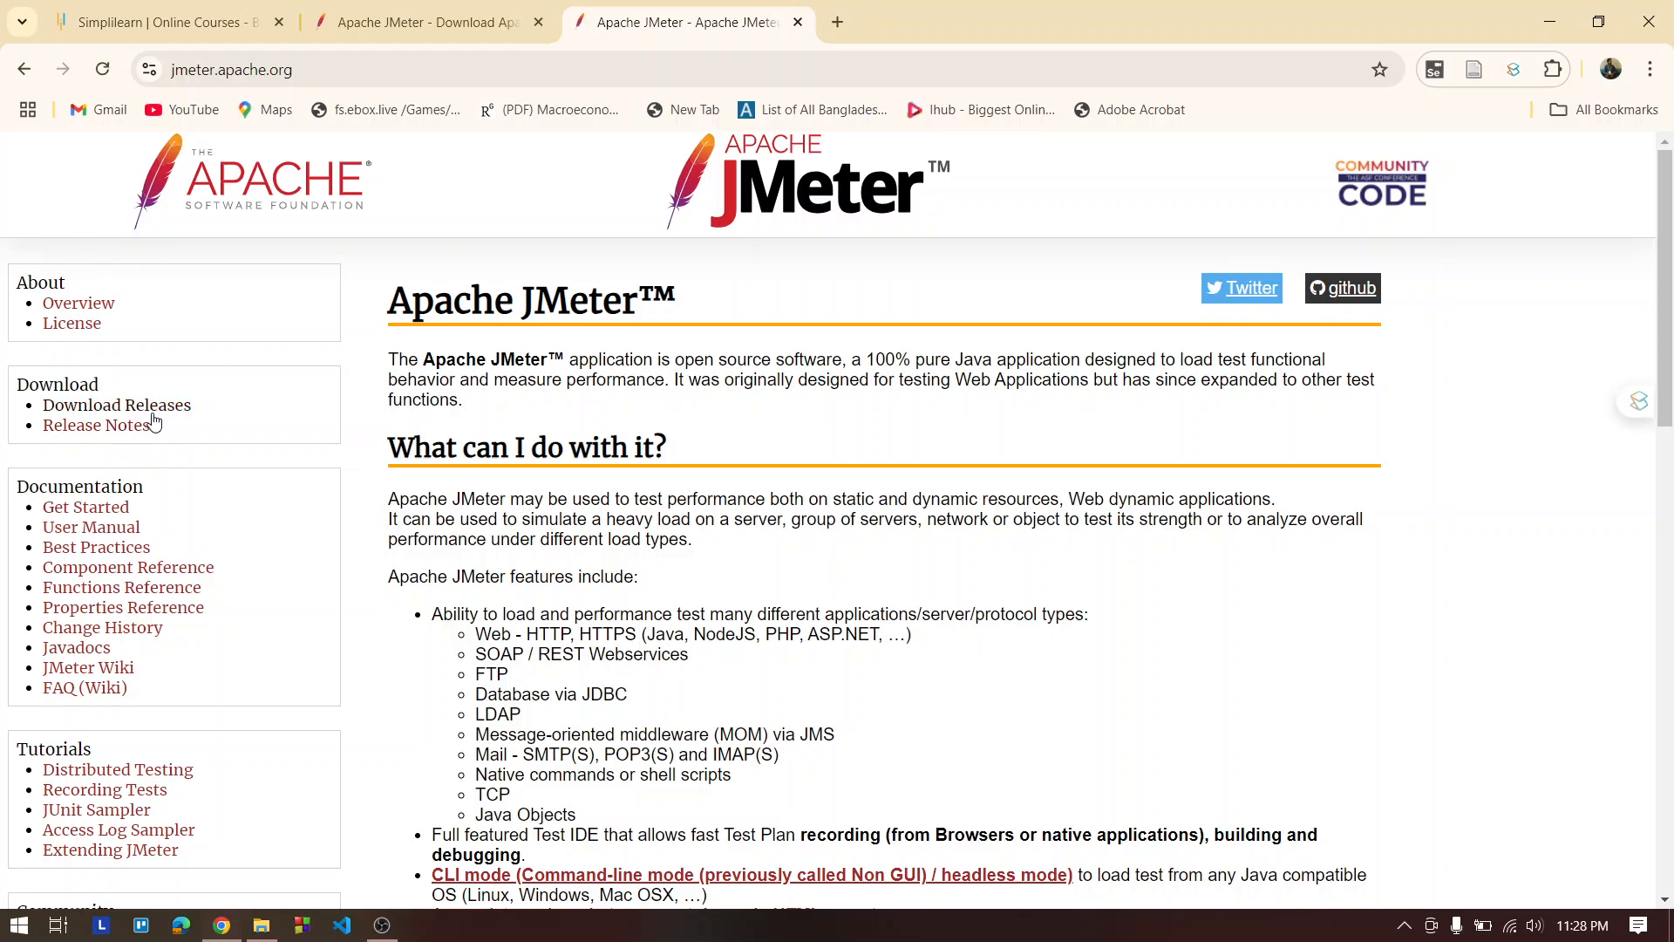
click(142, 412)
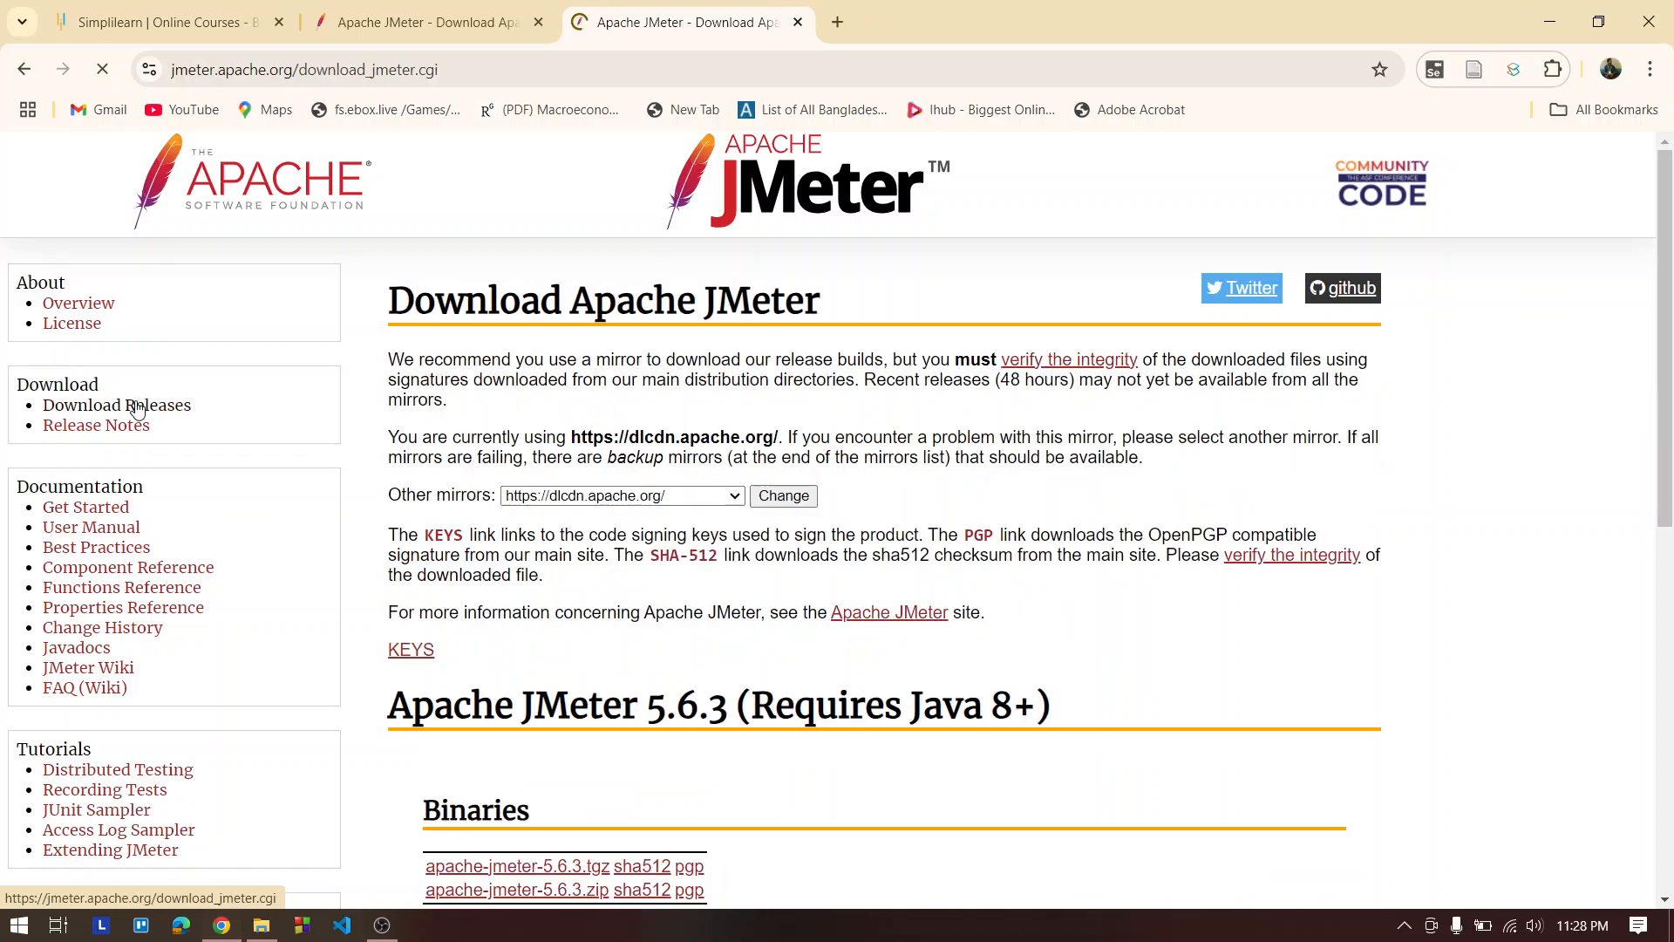
scroll(534, 545, down, 3)
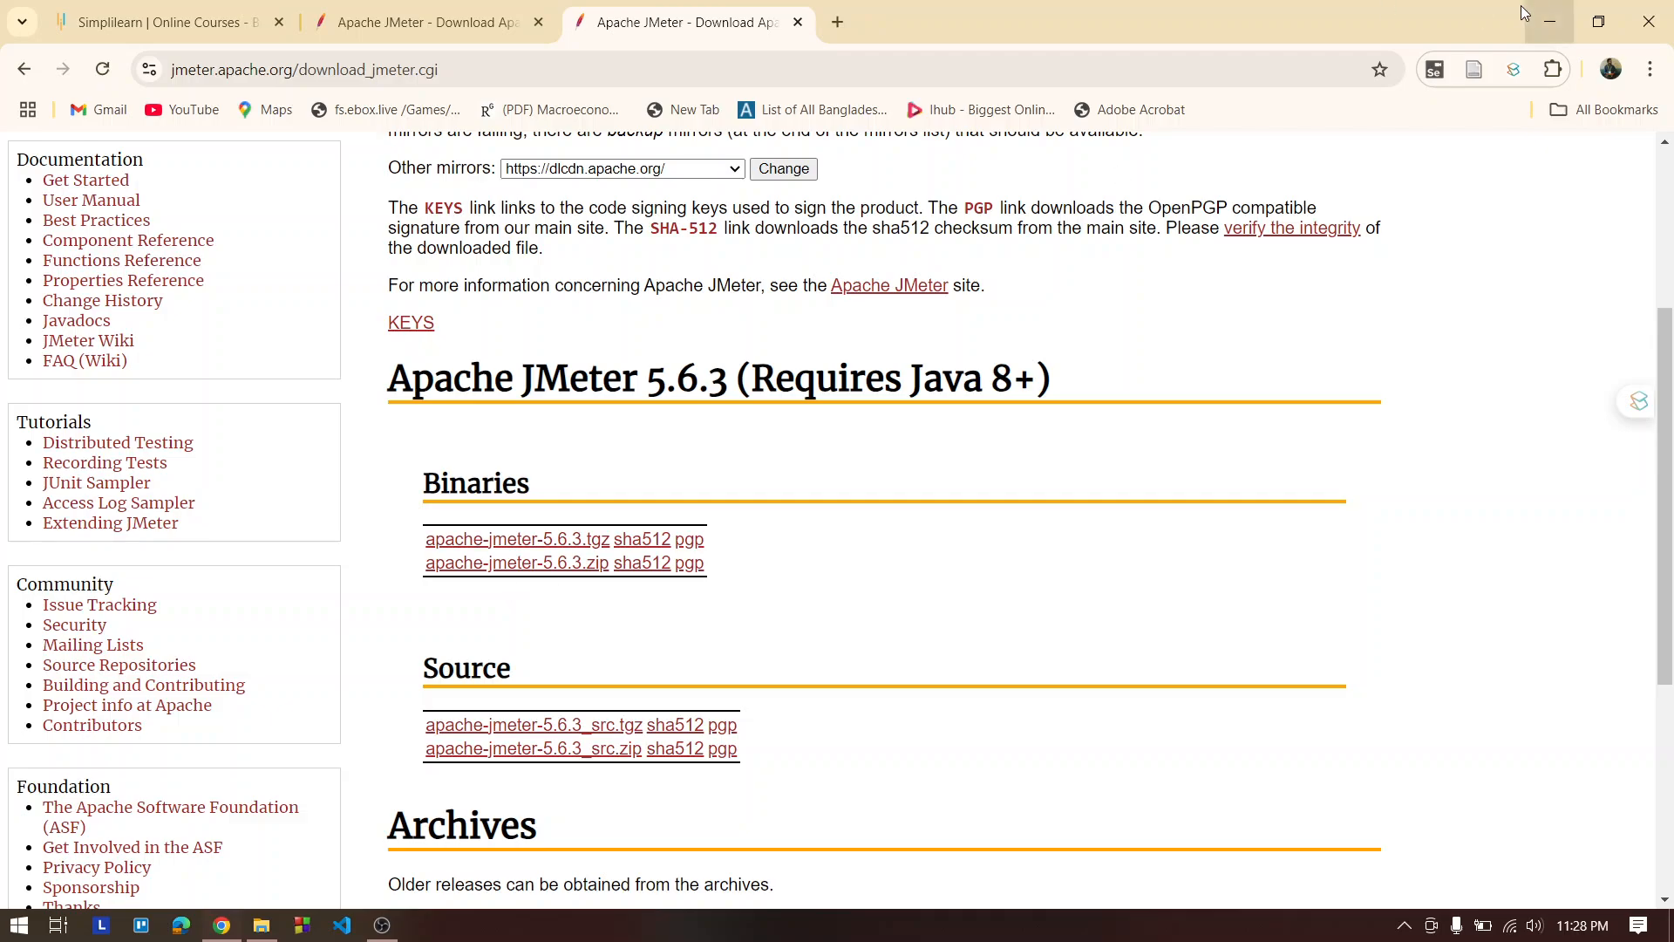
Launch JMeter by running jmeter.bat from the apache-jmeter-5.6.3 bin folder, and maximize its window
click(1559, 26)
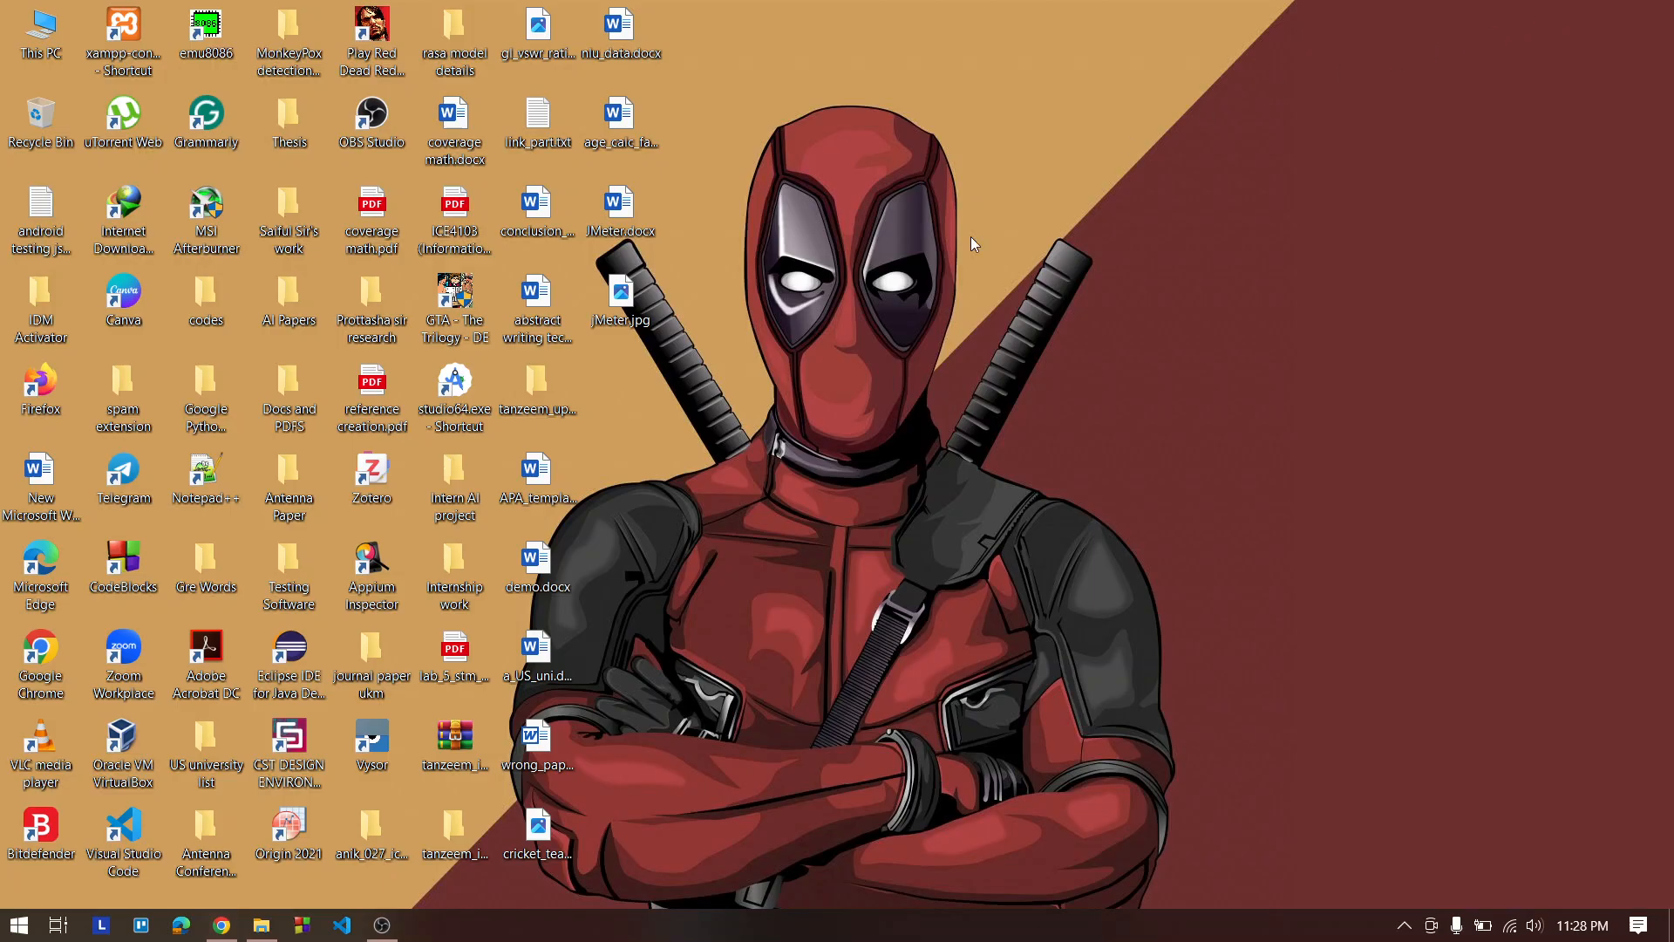
click(261, 928)
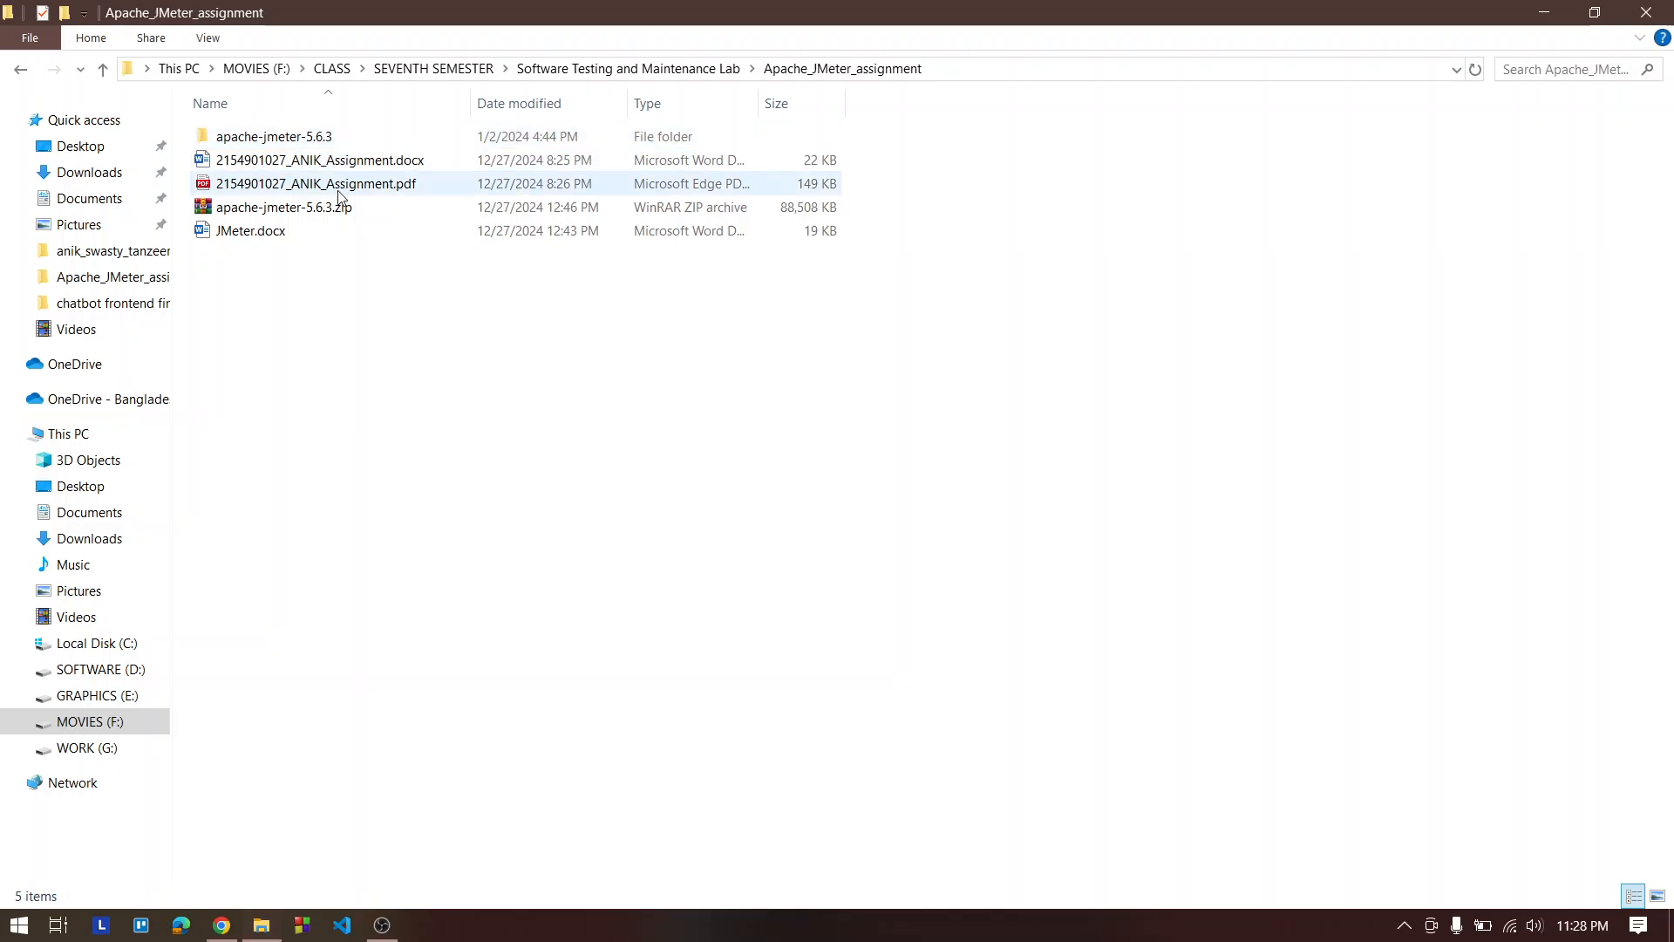
double_click(260, 138)
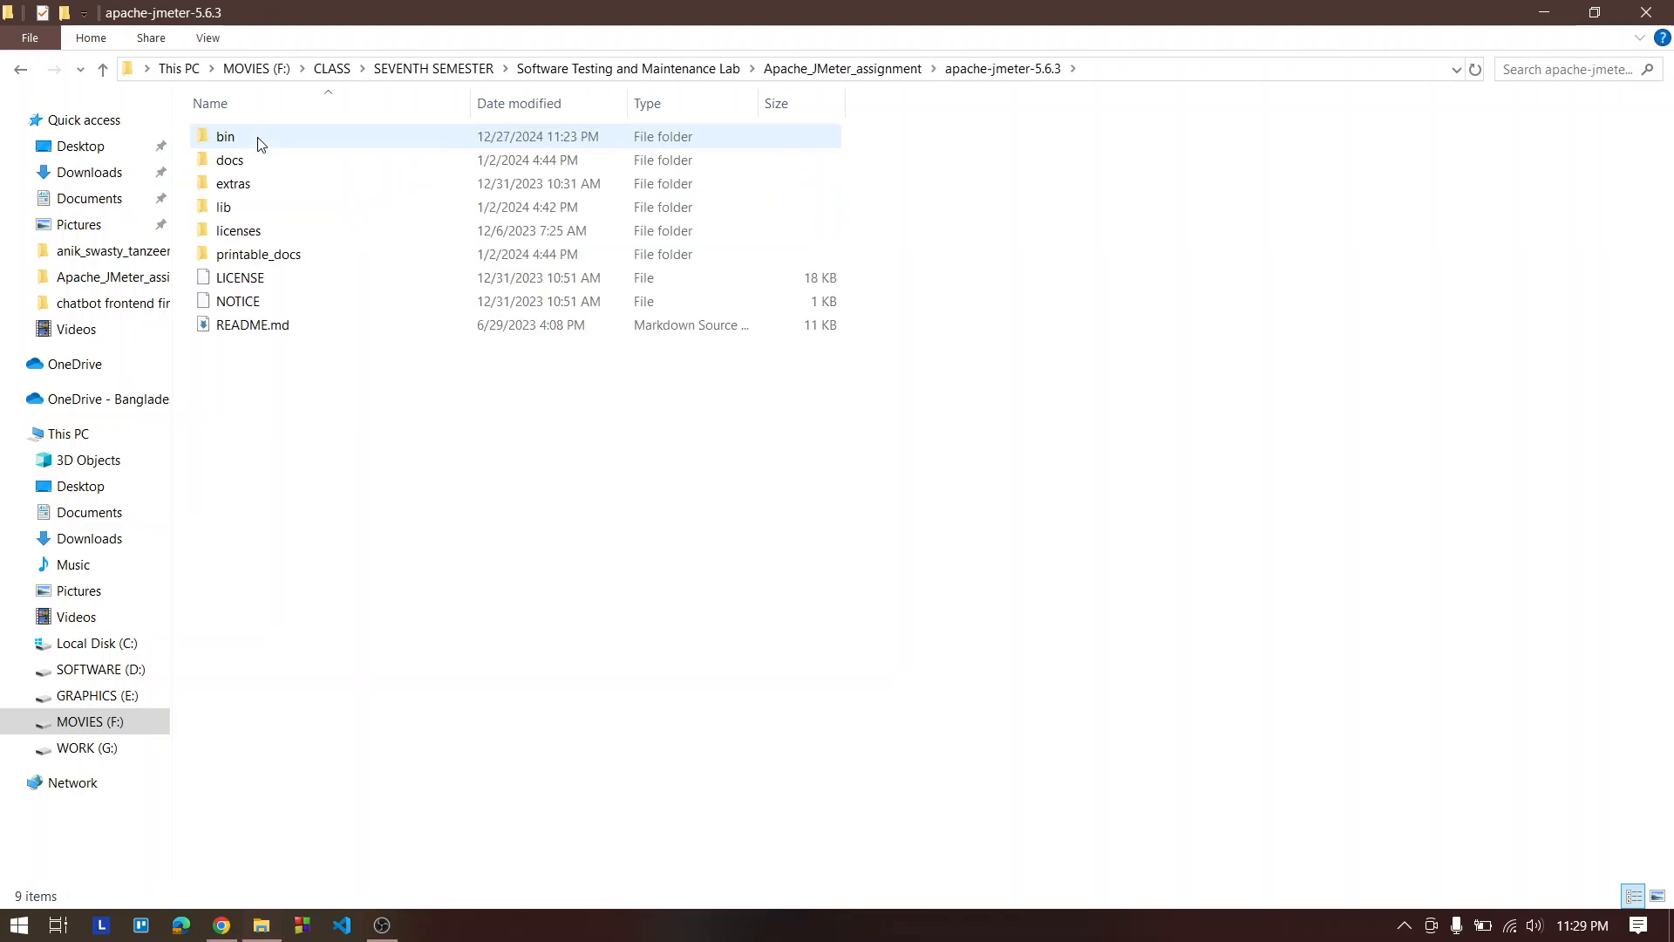
double_click(260, 140)
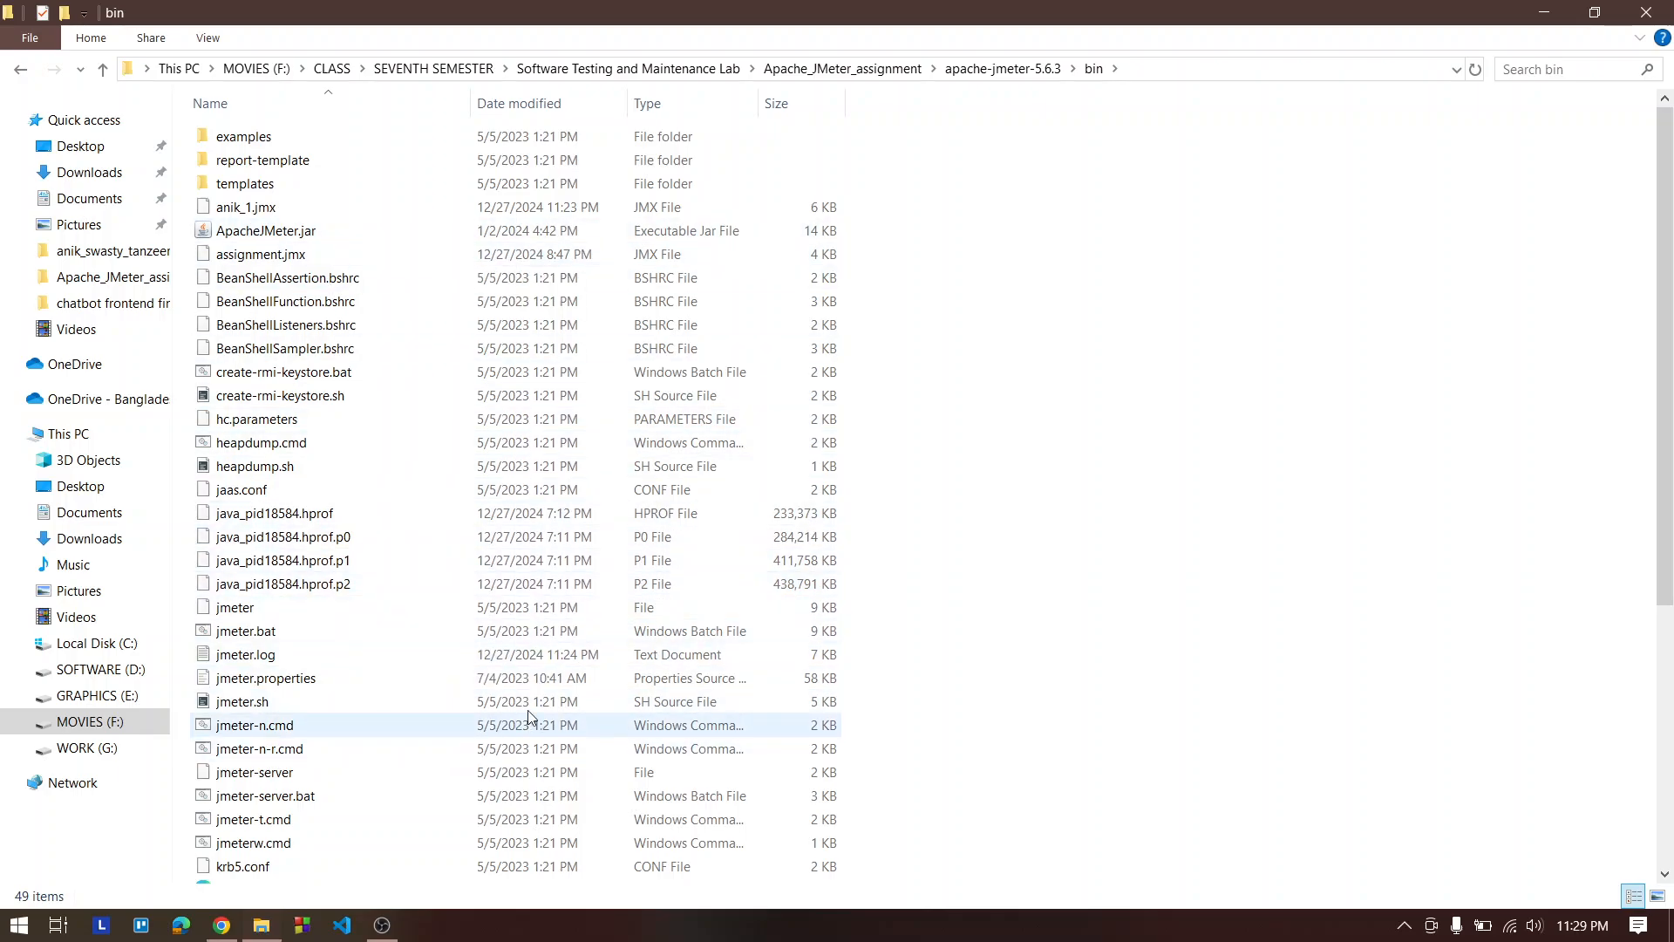
double_click(277, 629)
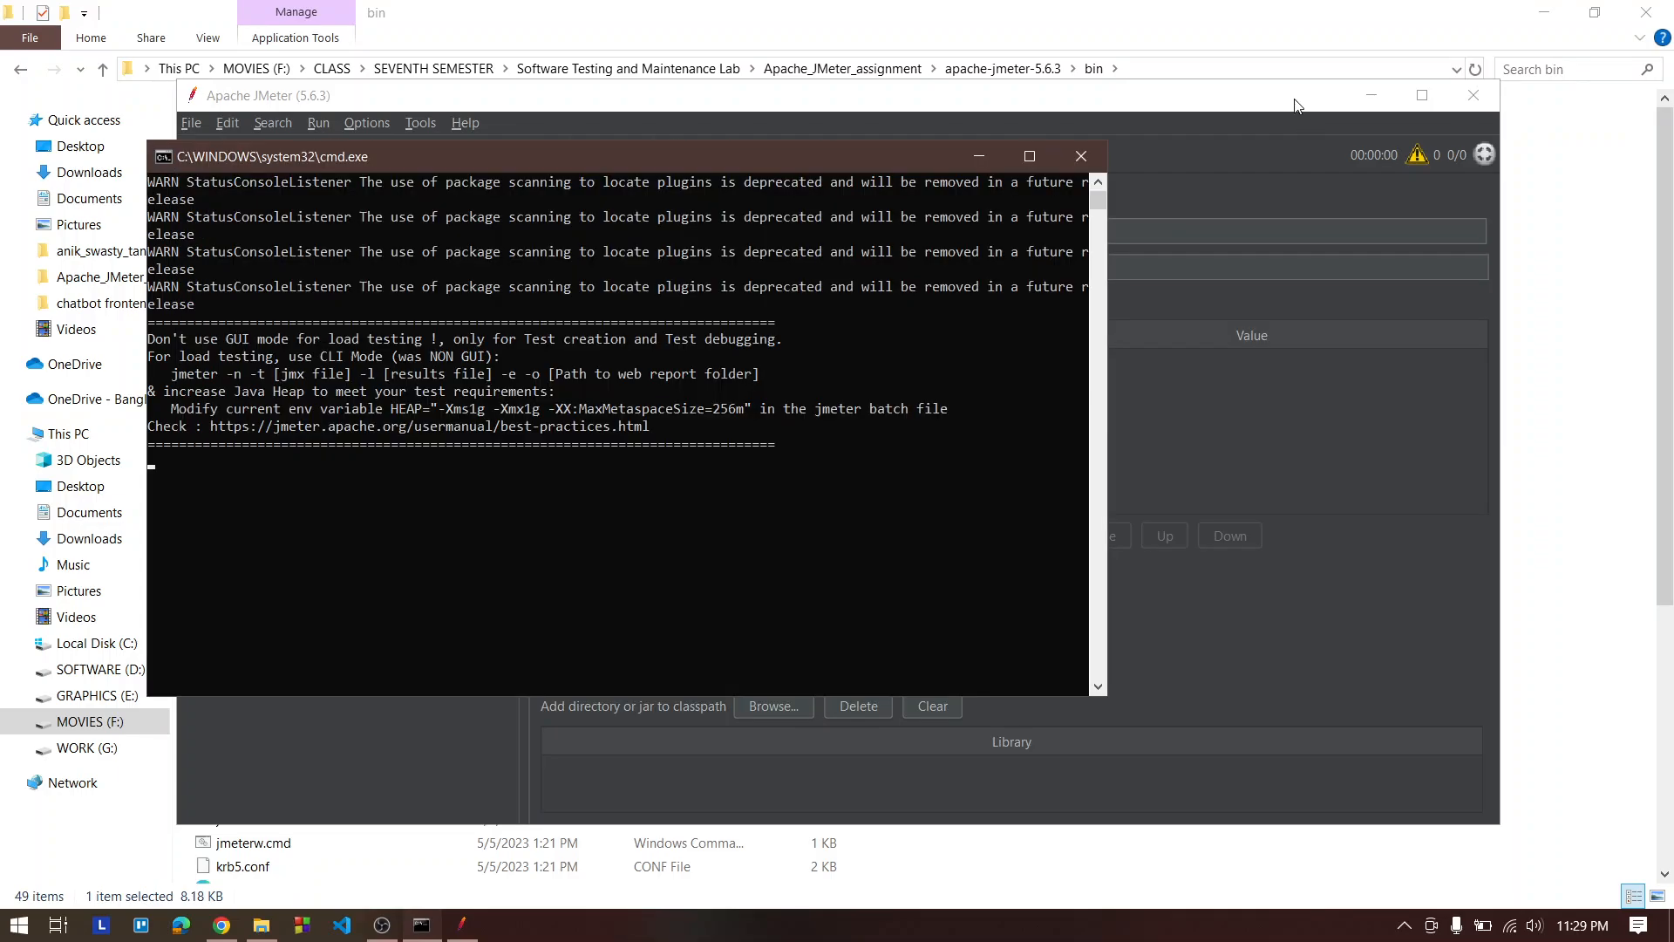
click(1430, 100)
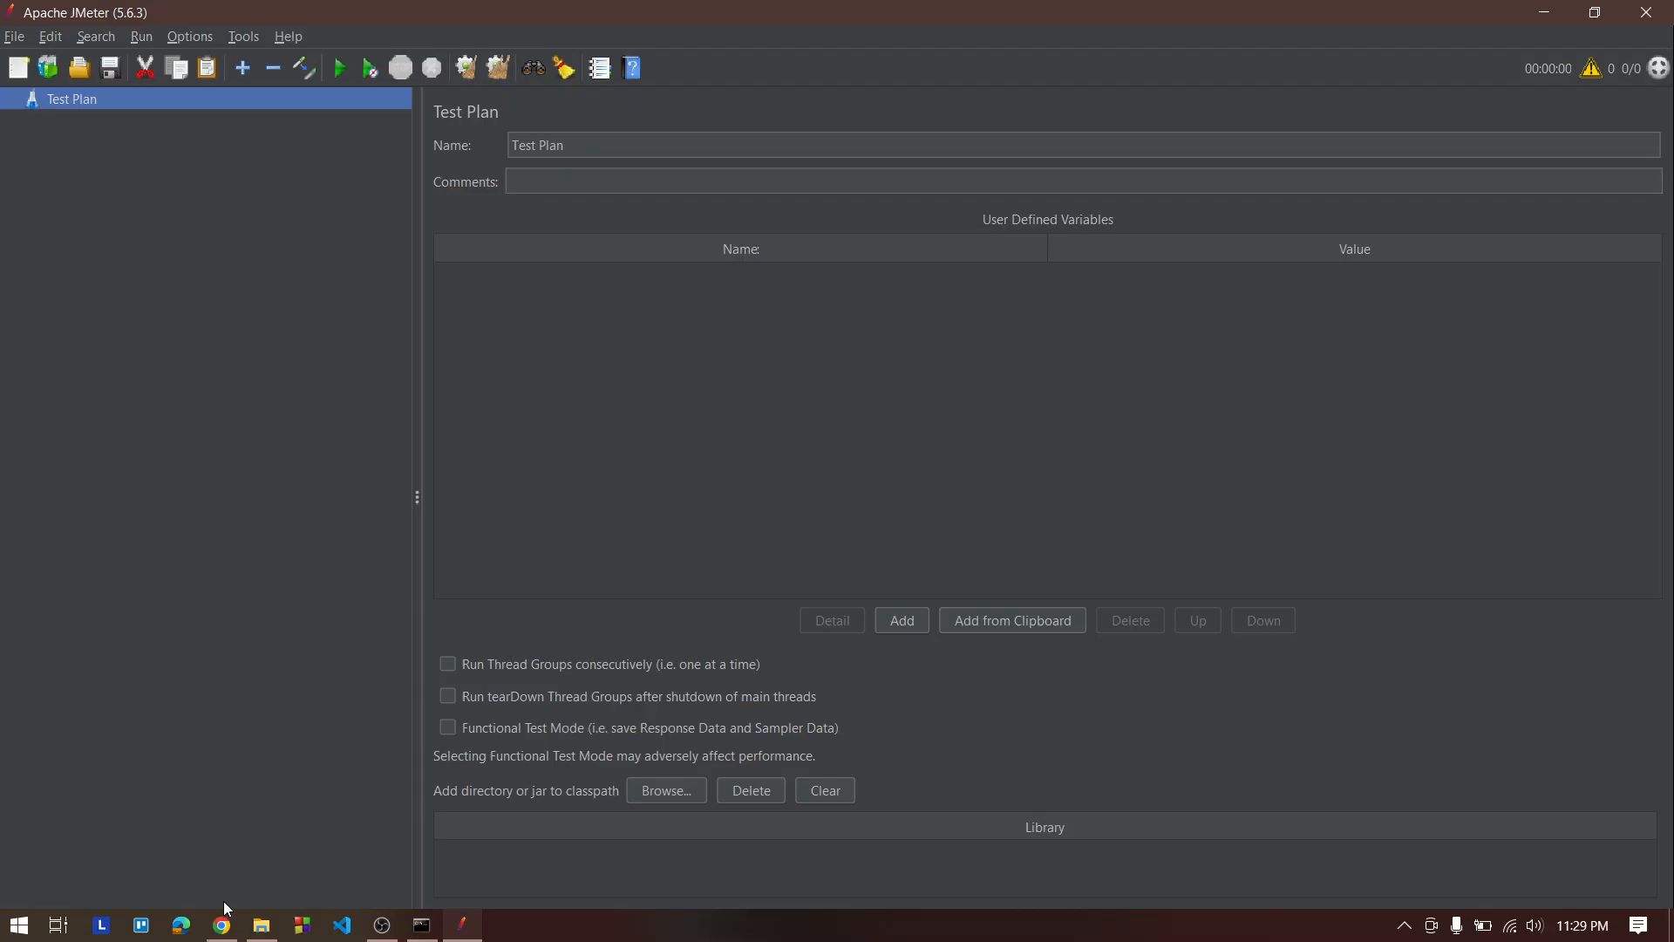
In a new tab, search for "java for windows" and open the Download Java for Windows page
click(222, 923)
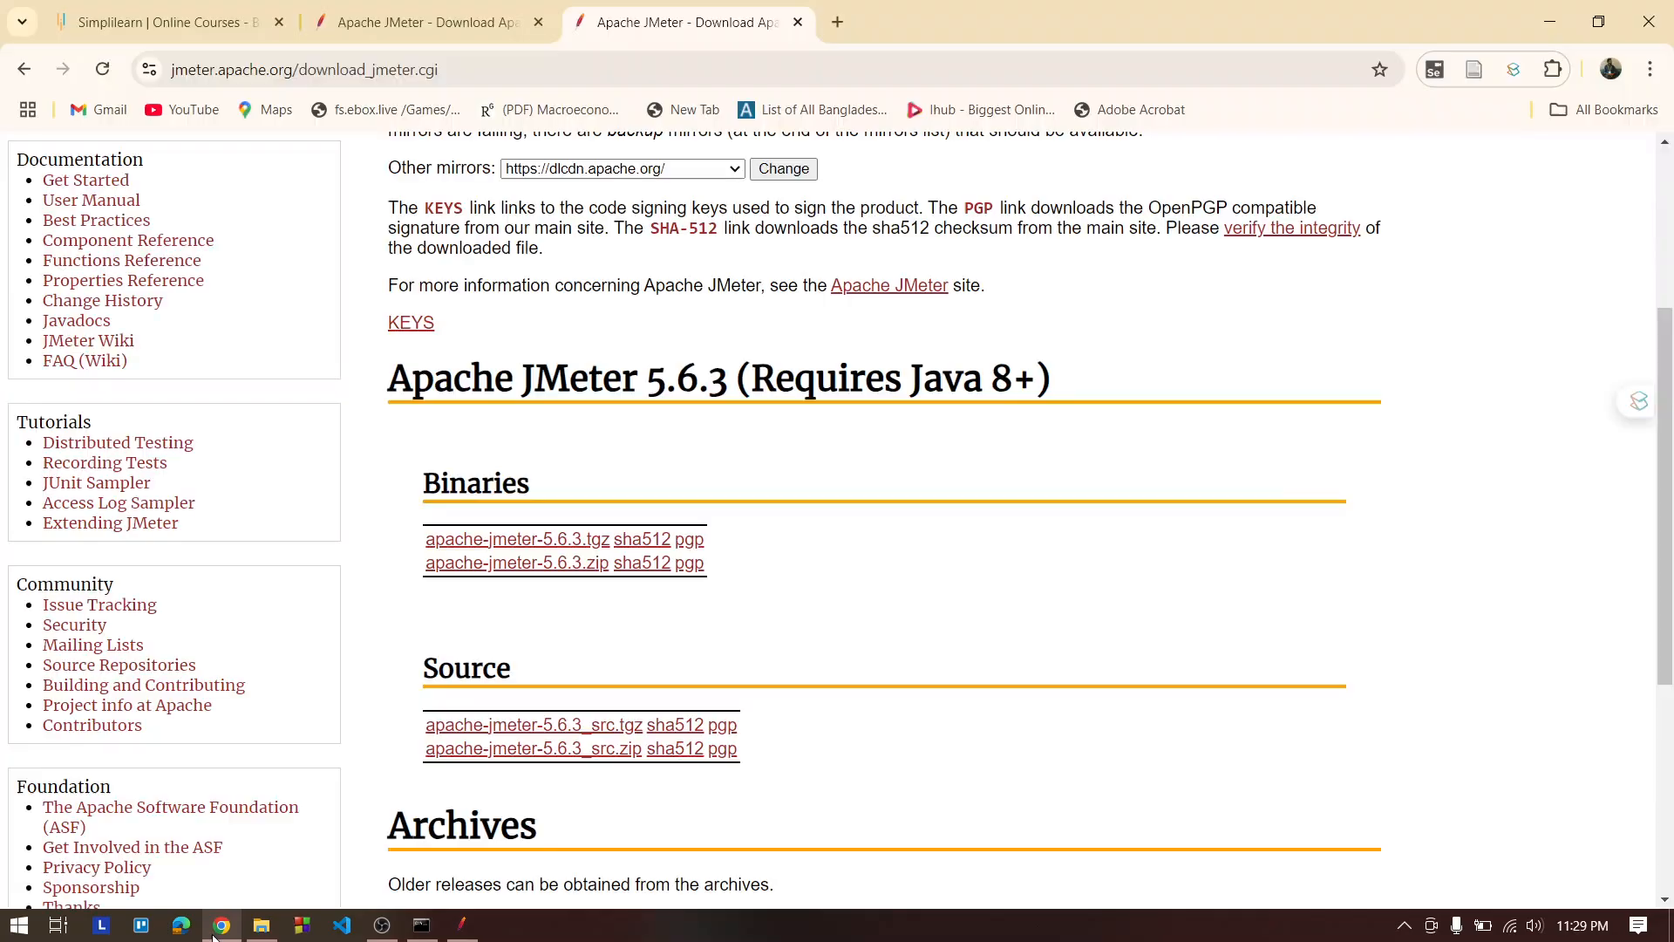
click(836, 21)
text(java f)
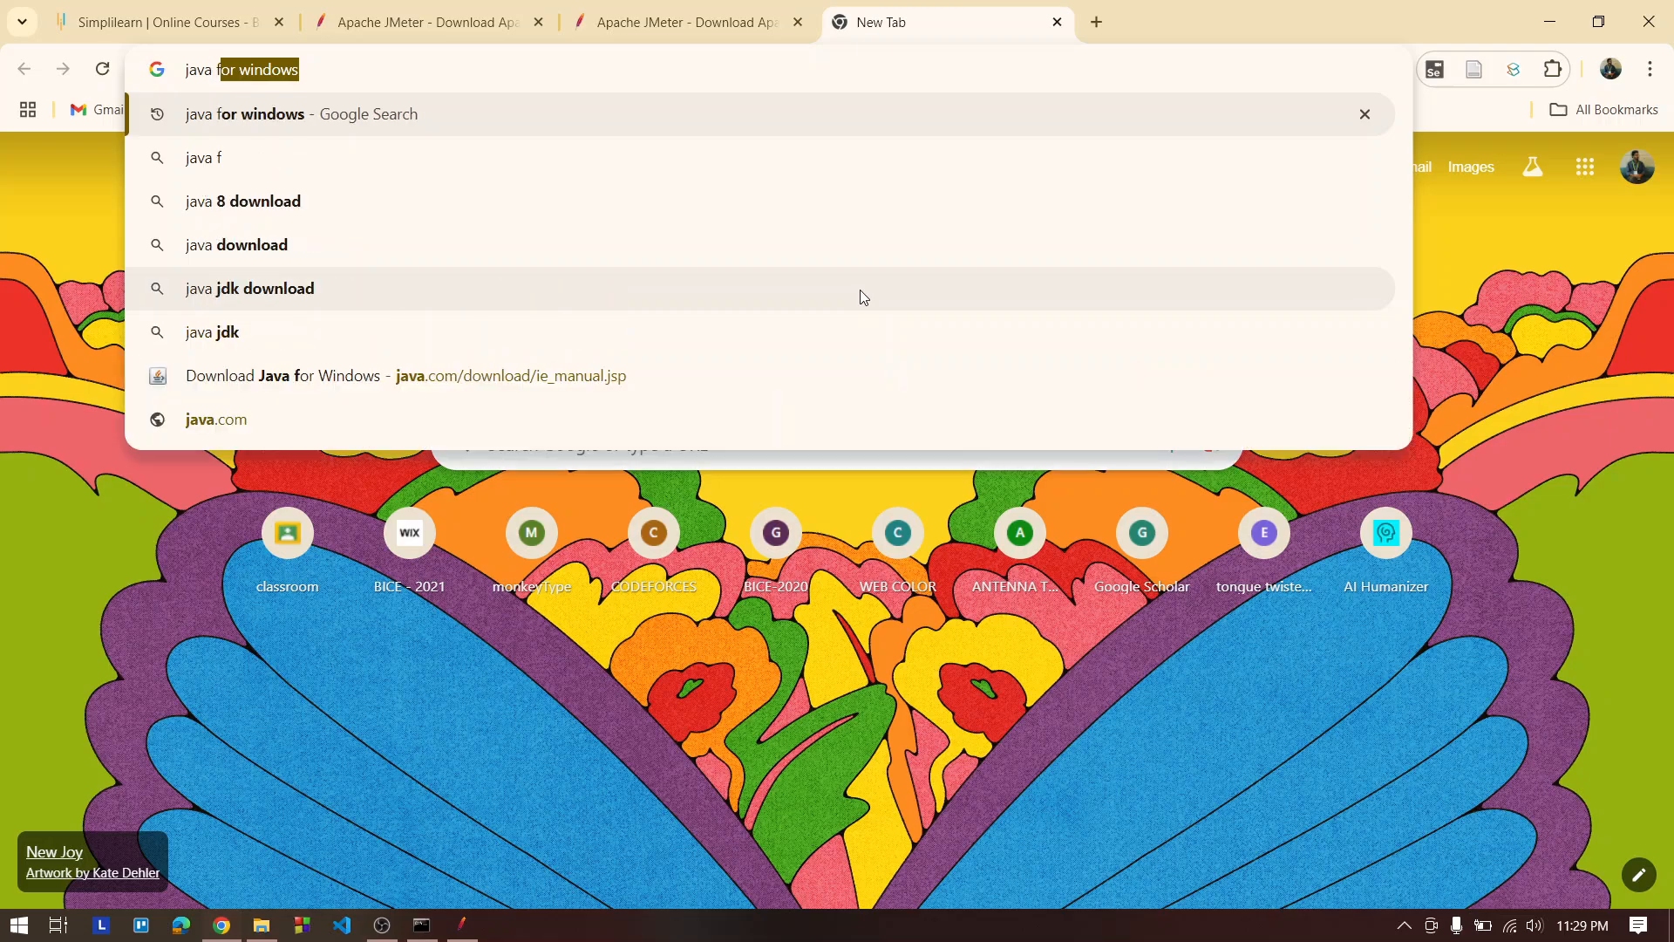
text(or window)
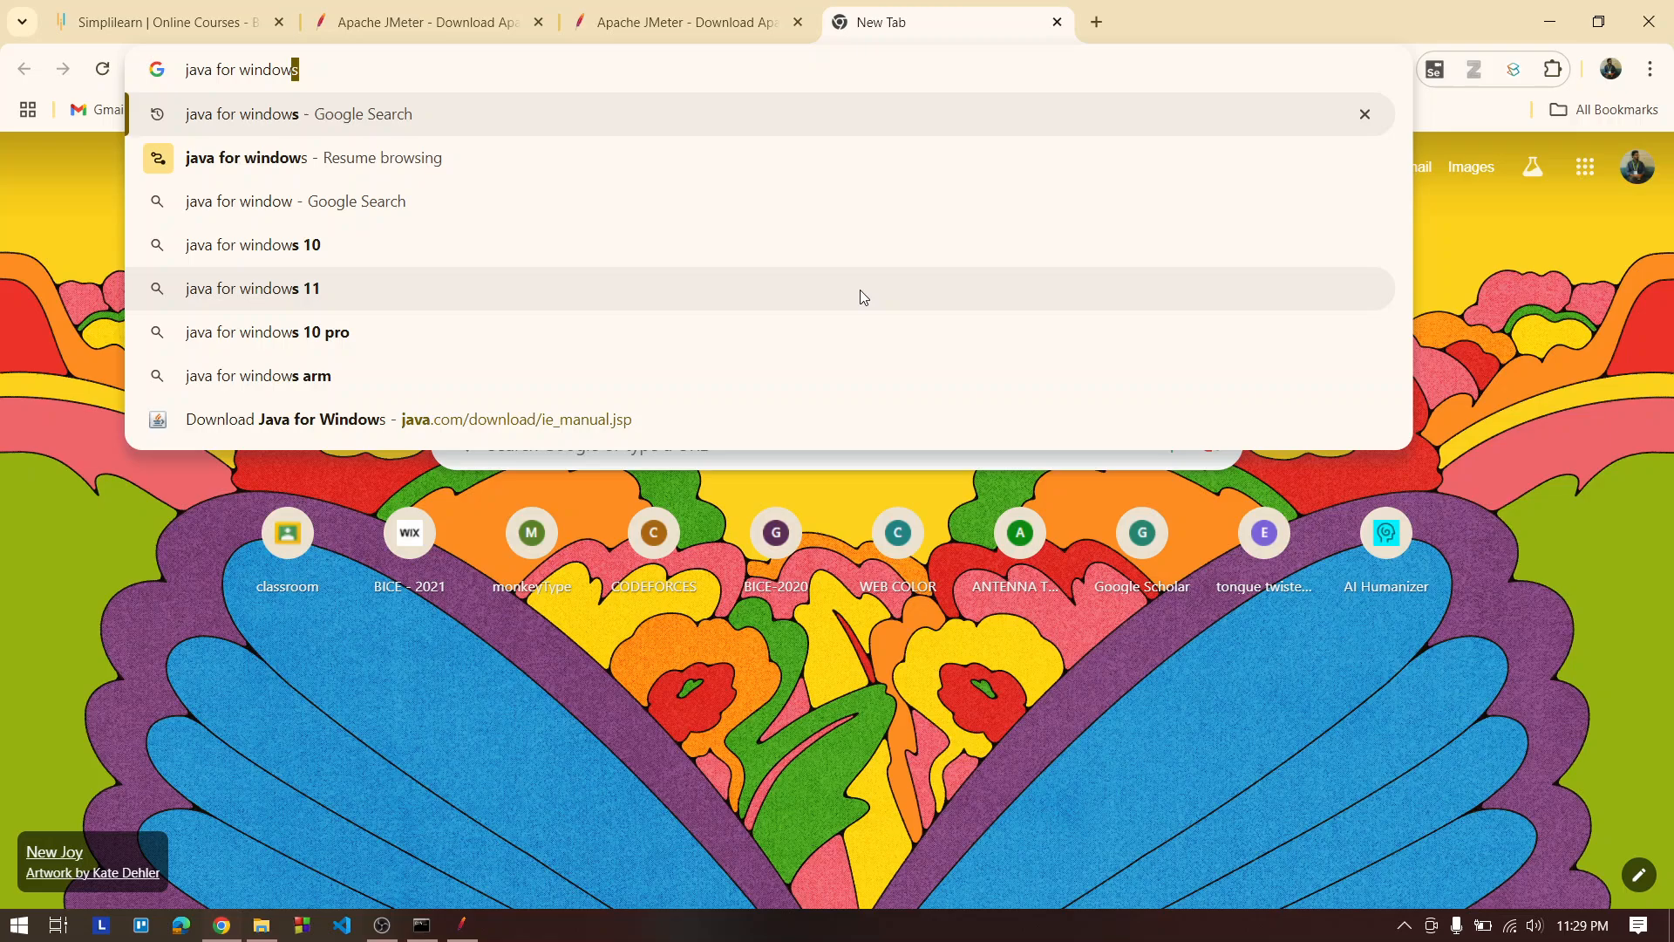
text(s)
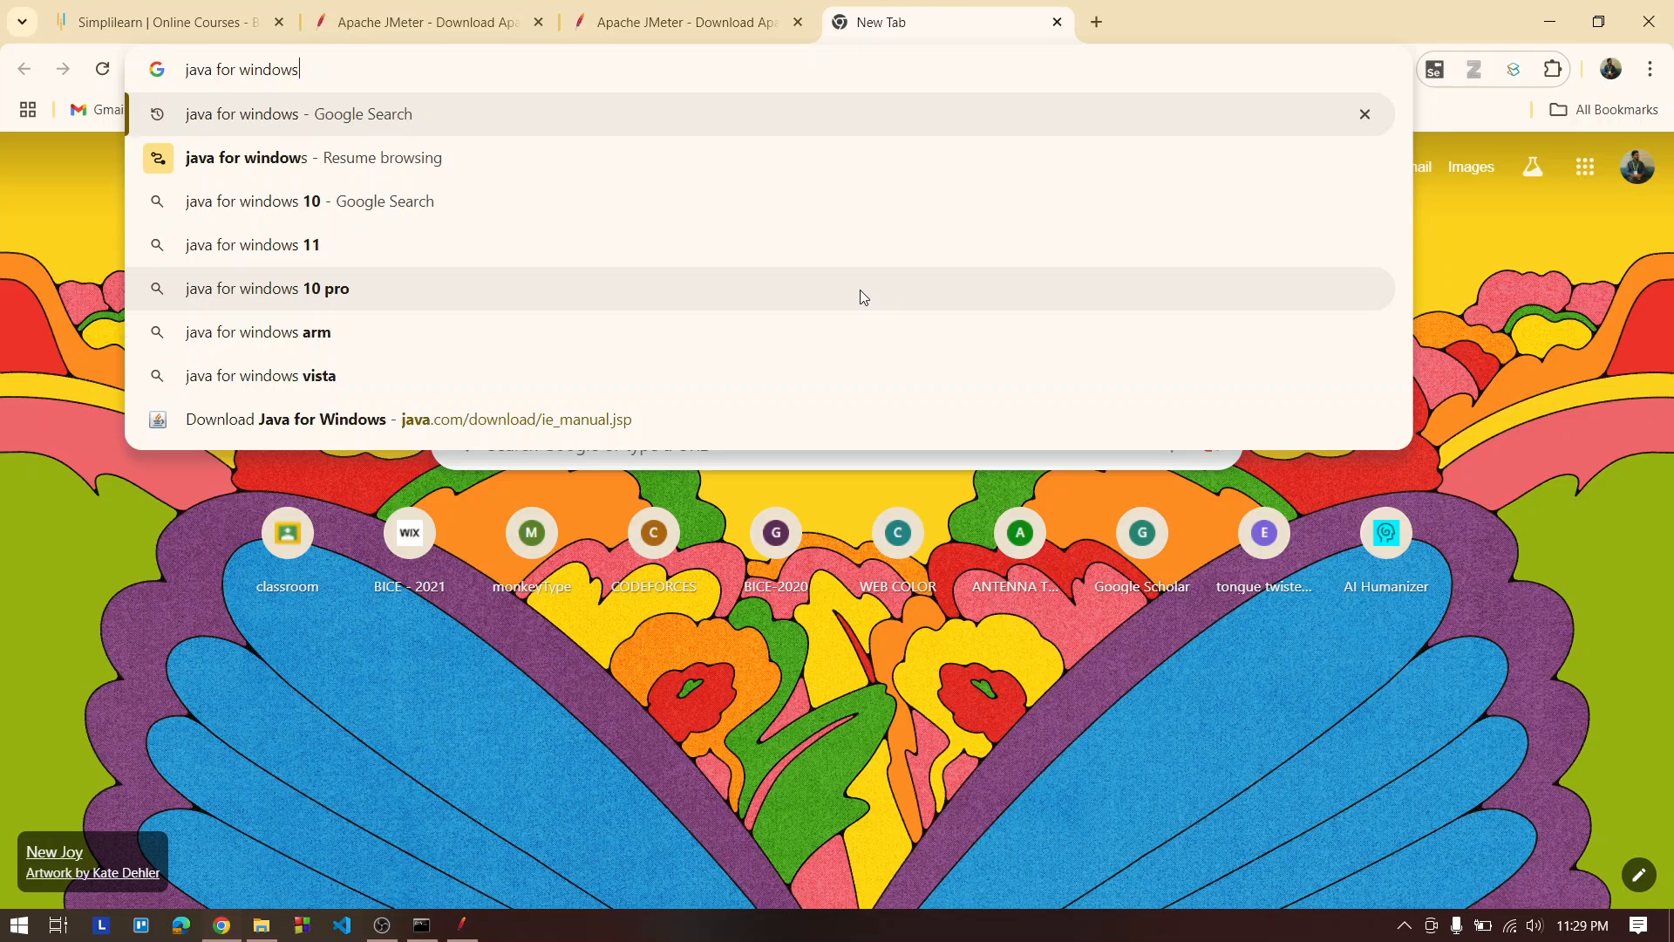
key(Return)
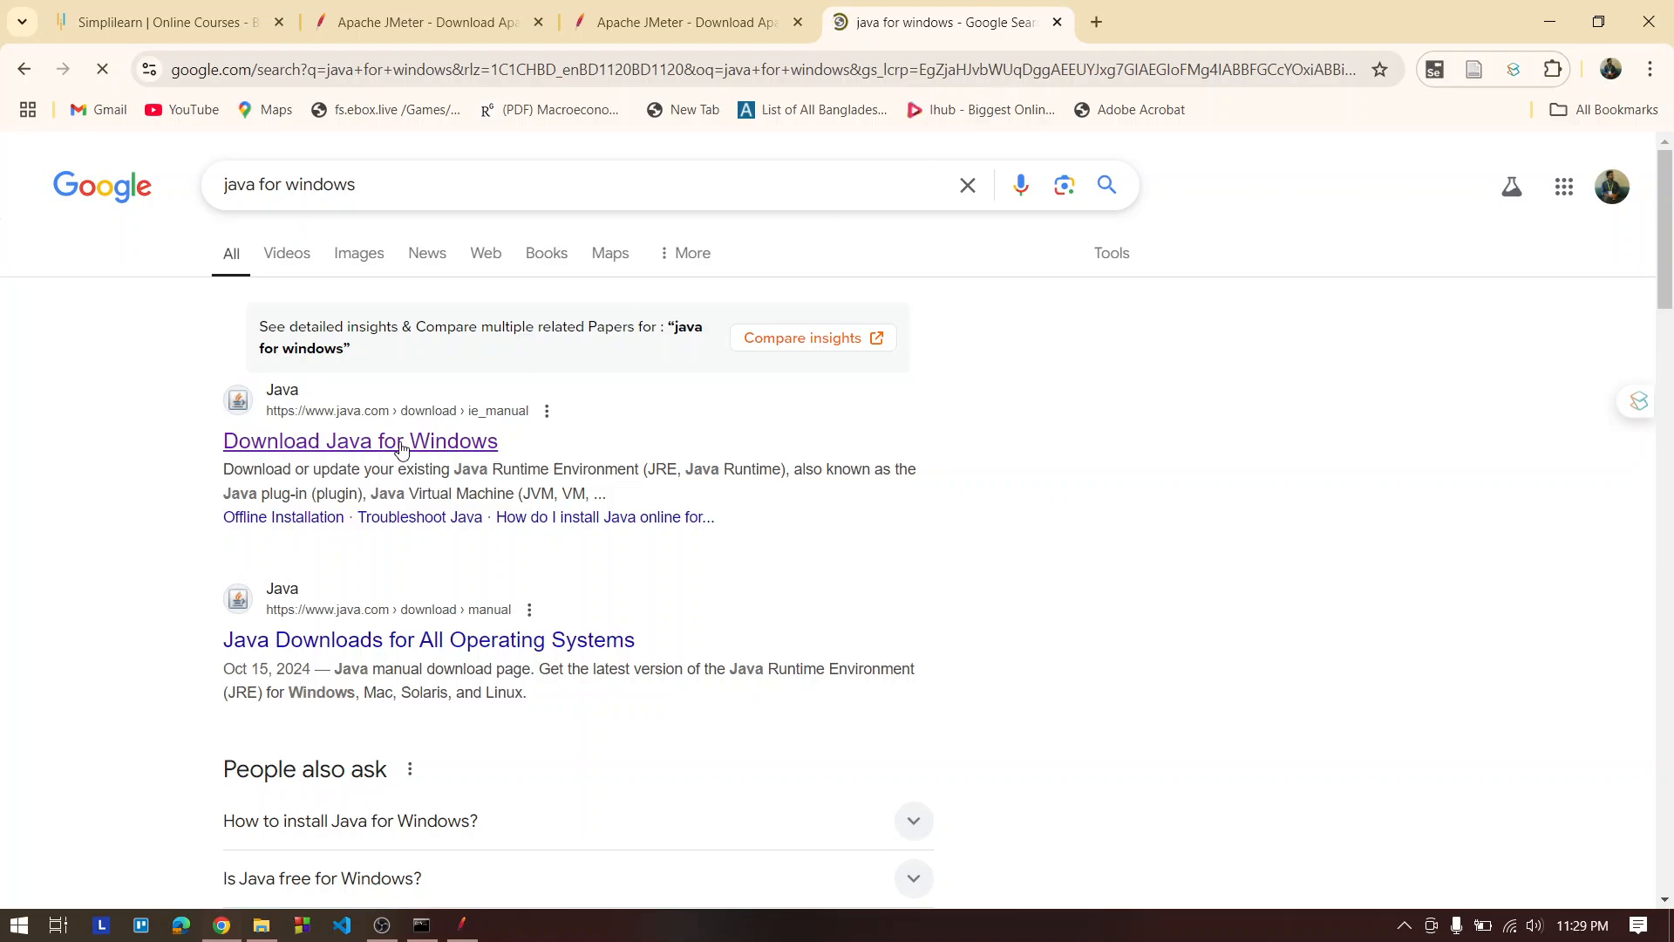
click(345, 440)
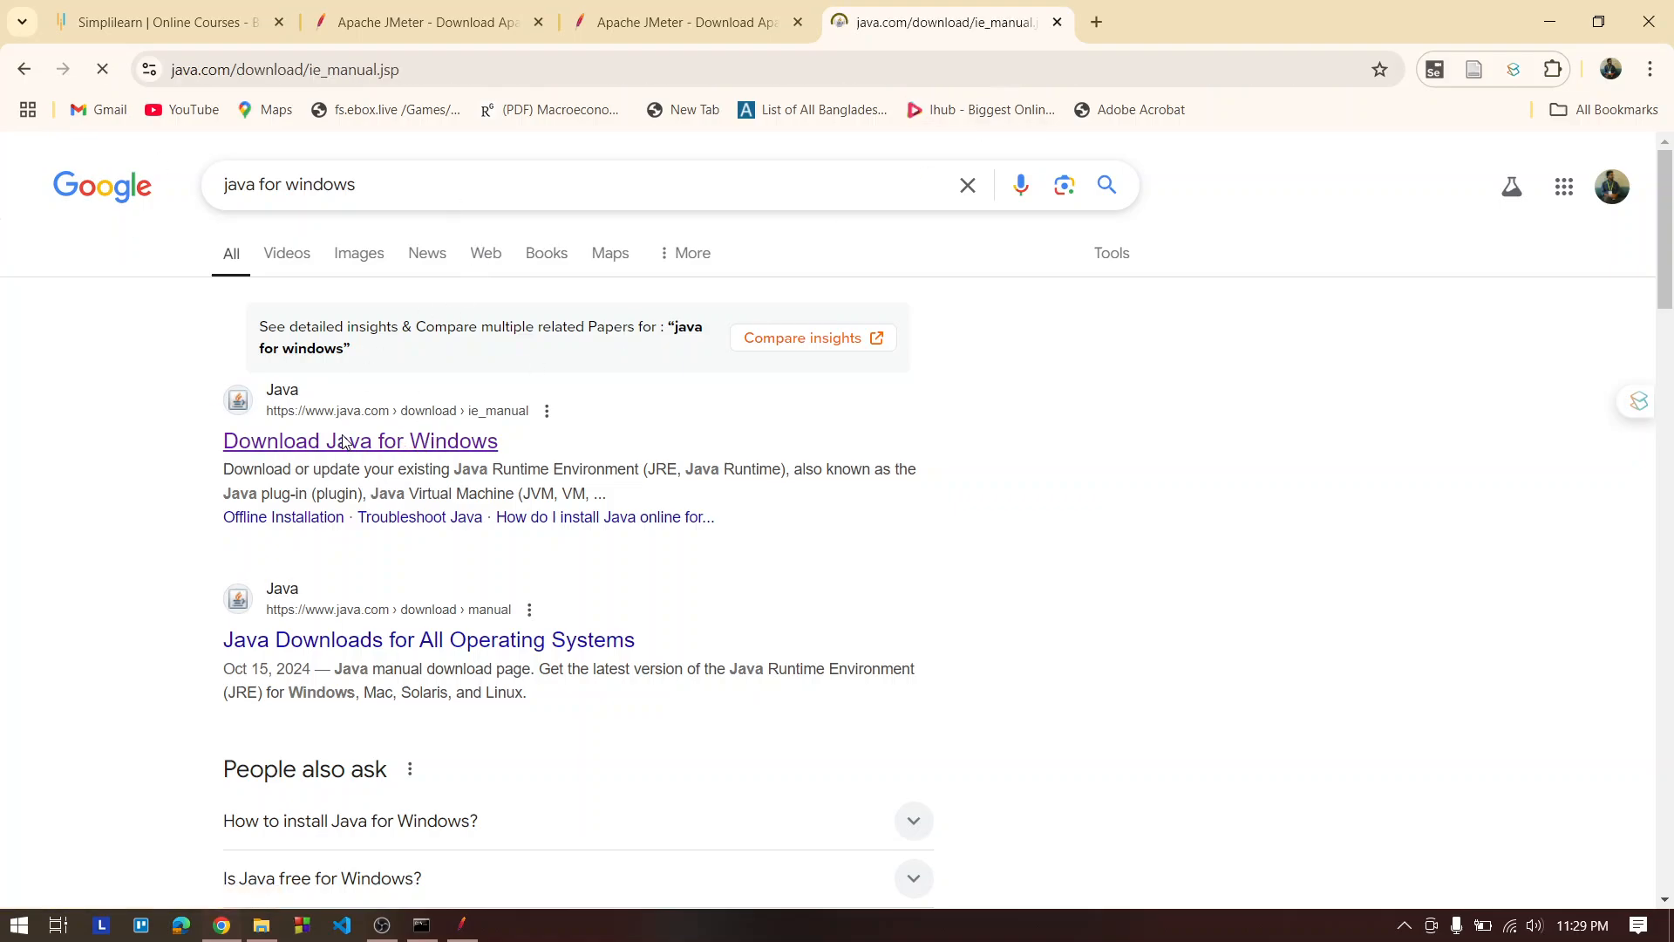
scroll(882, 482, down, 5)
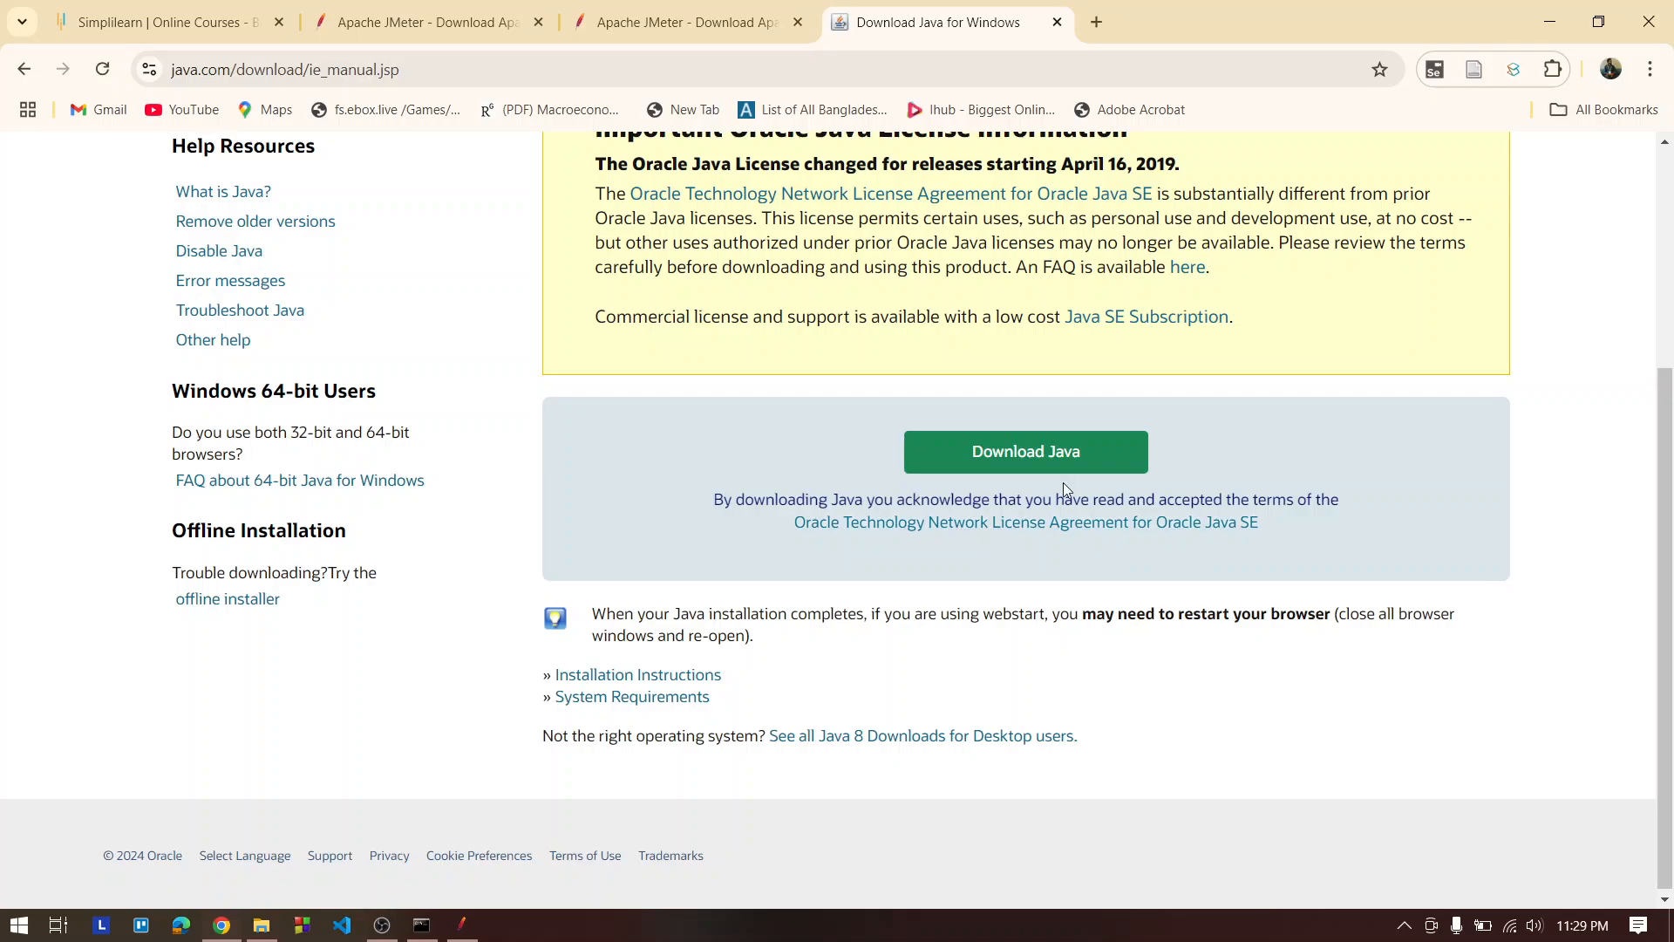
Open the Environment Variables settings, inspect the user Path variable, close the dialog and return to JMeter
click(19, 924)
text(en)
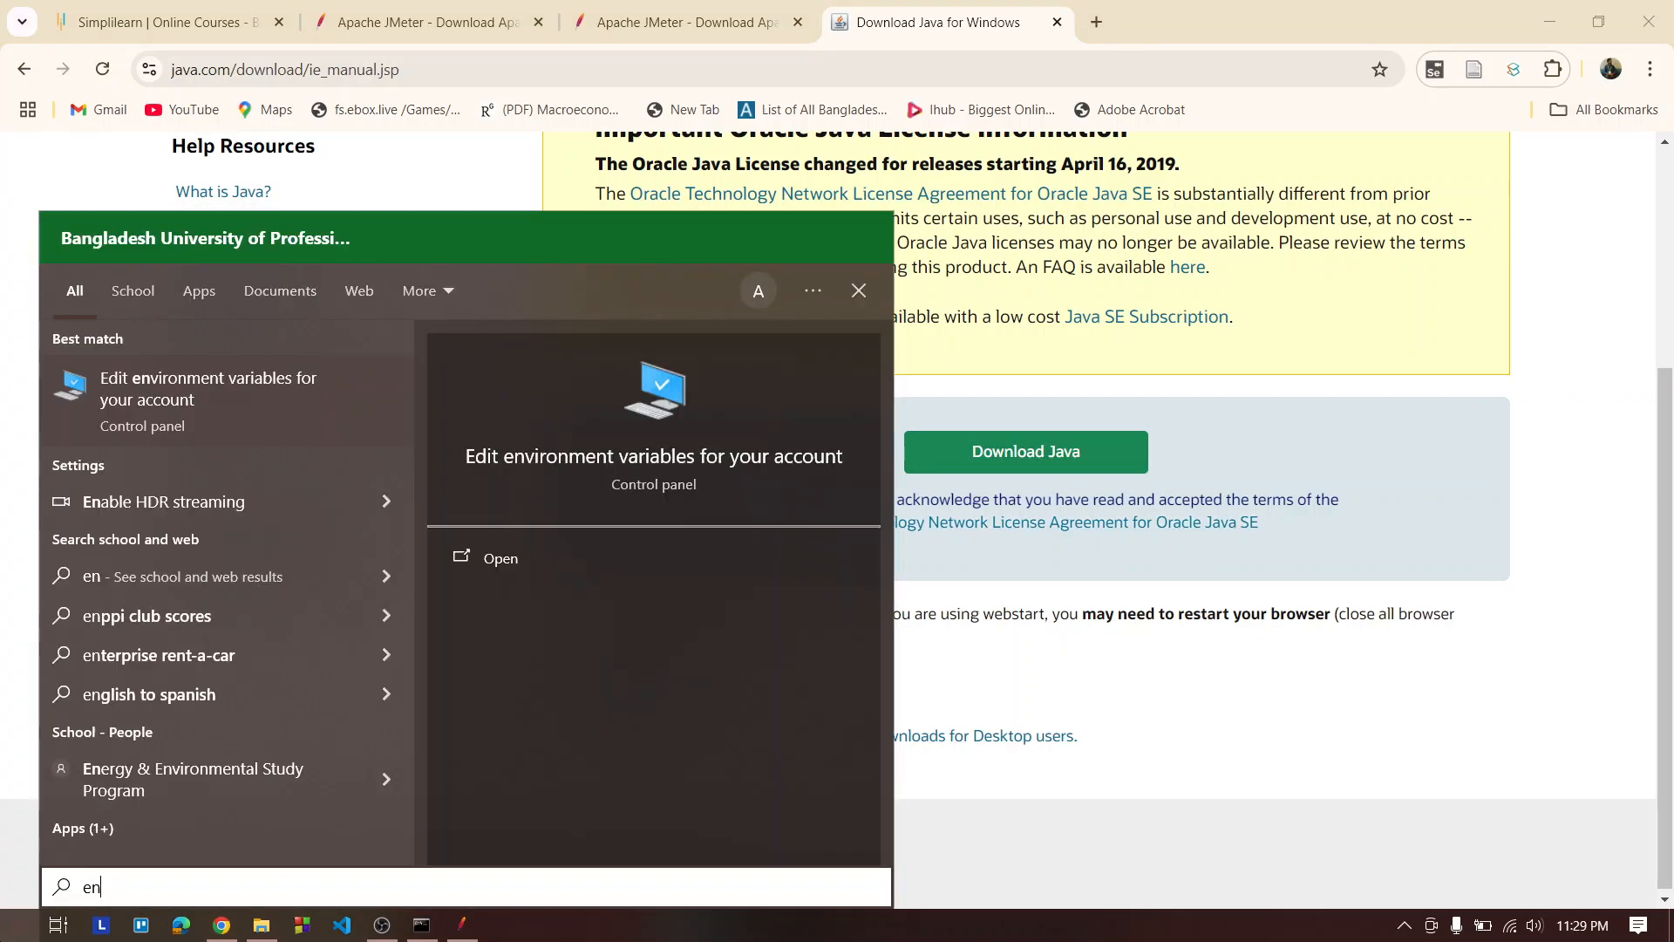
key(Return)
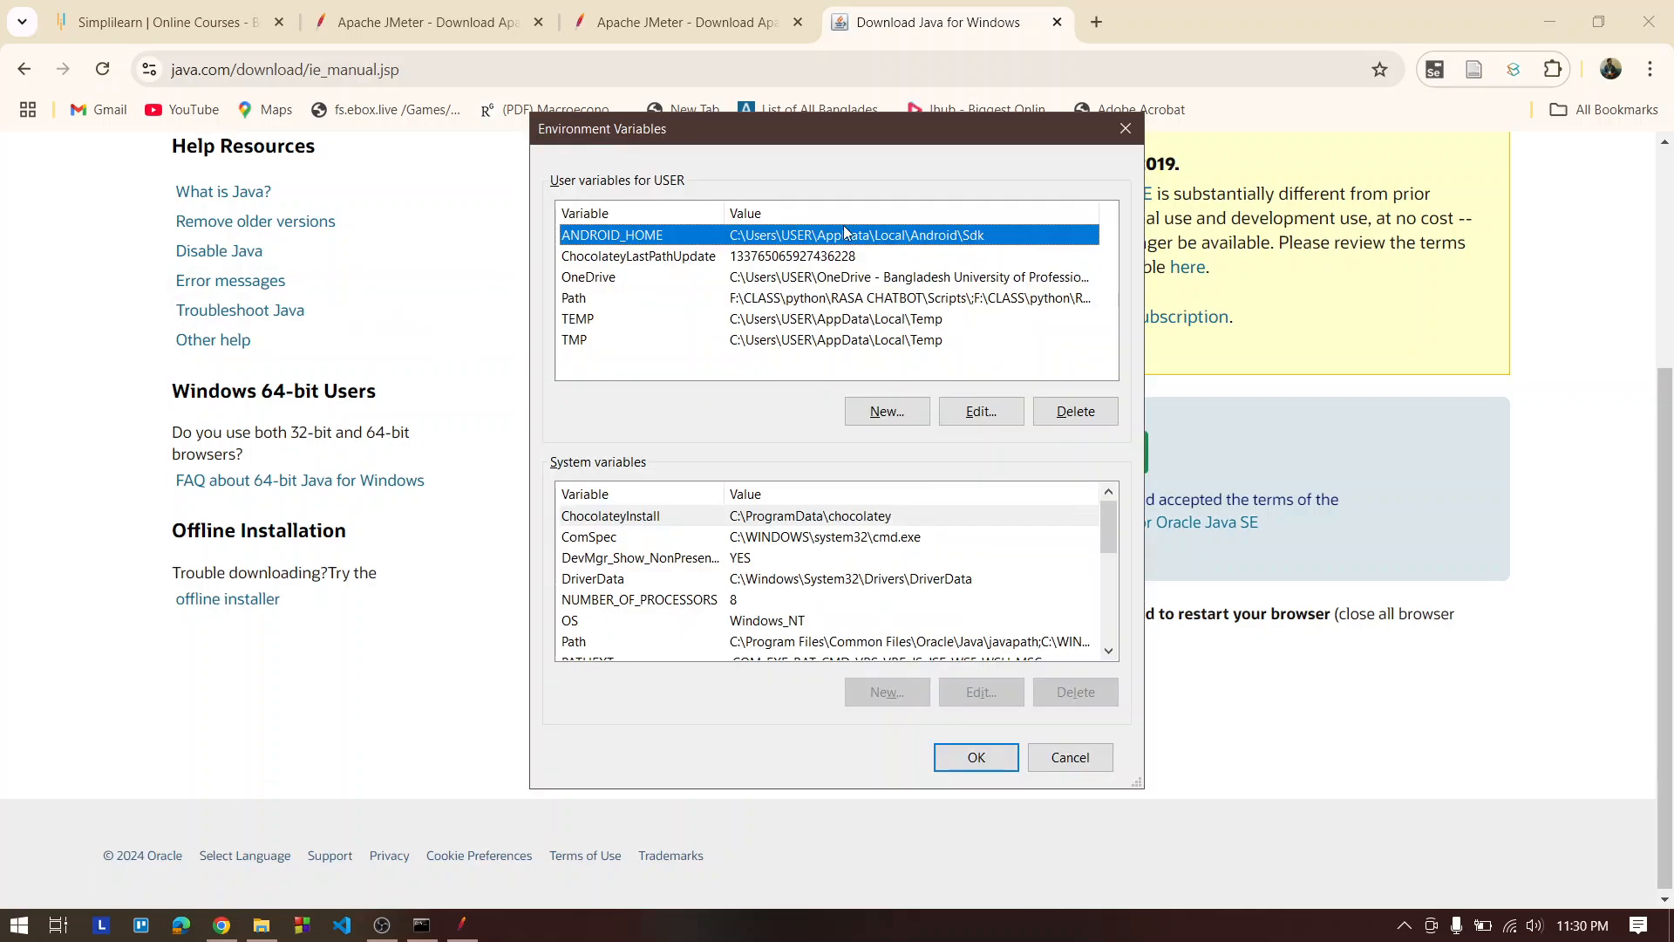
click(668, 297)
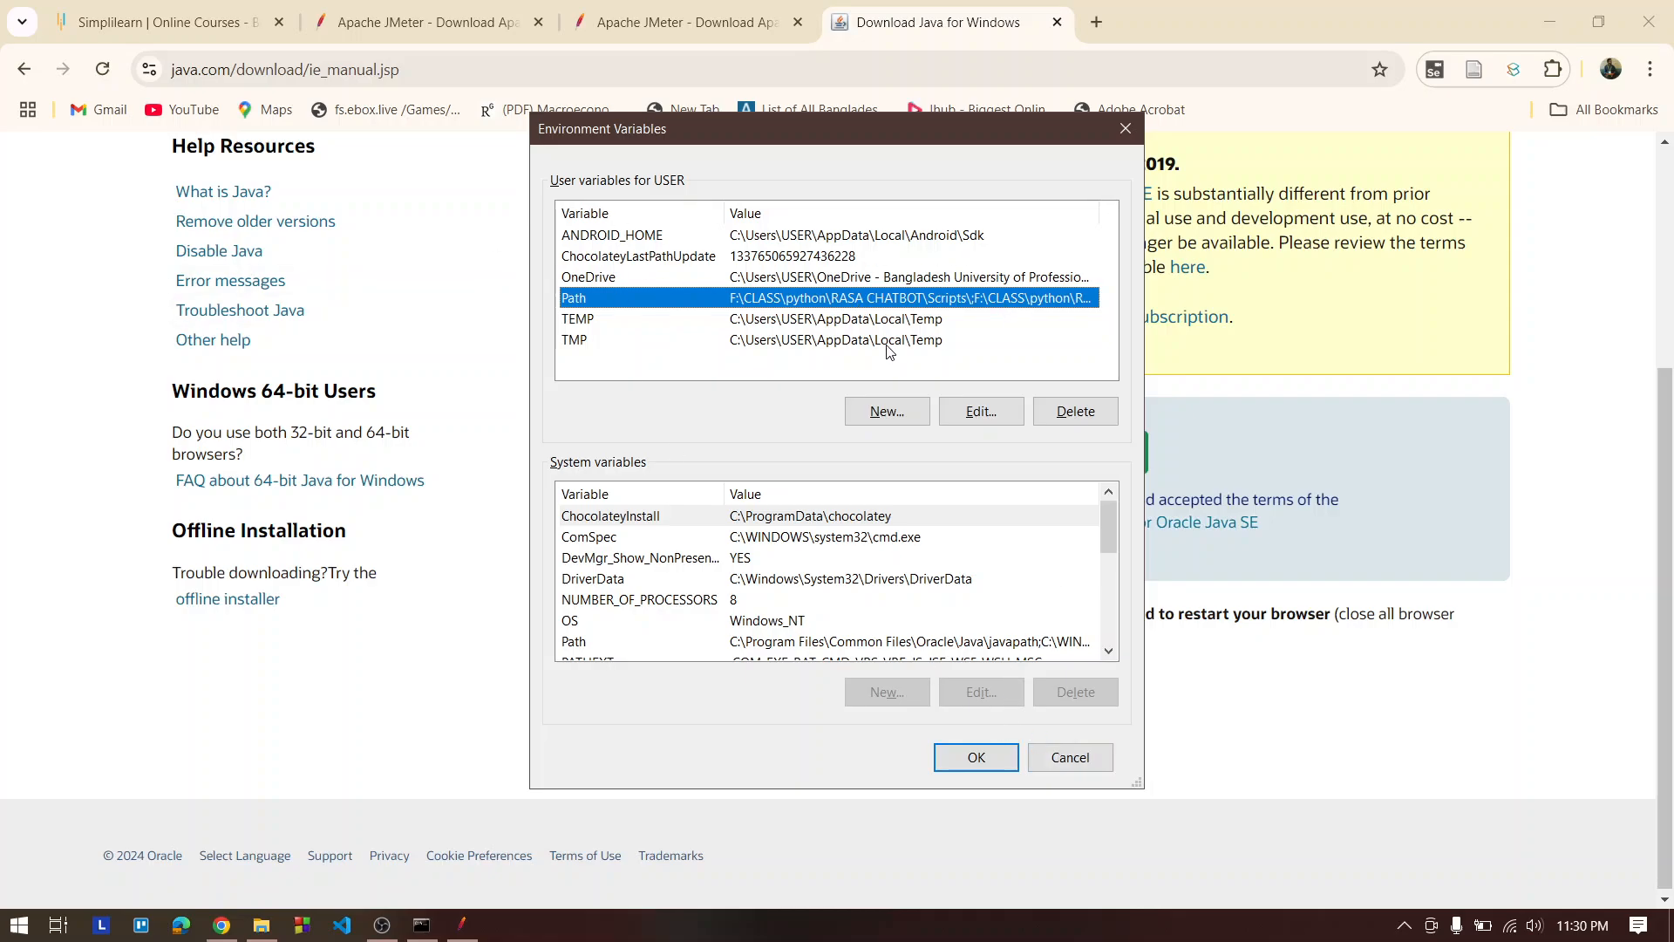
click(1090, 757)
click(1537, 33)
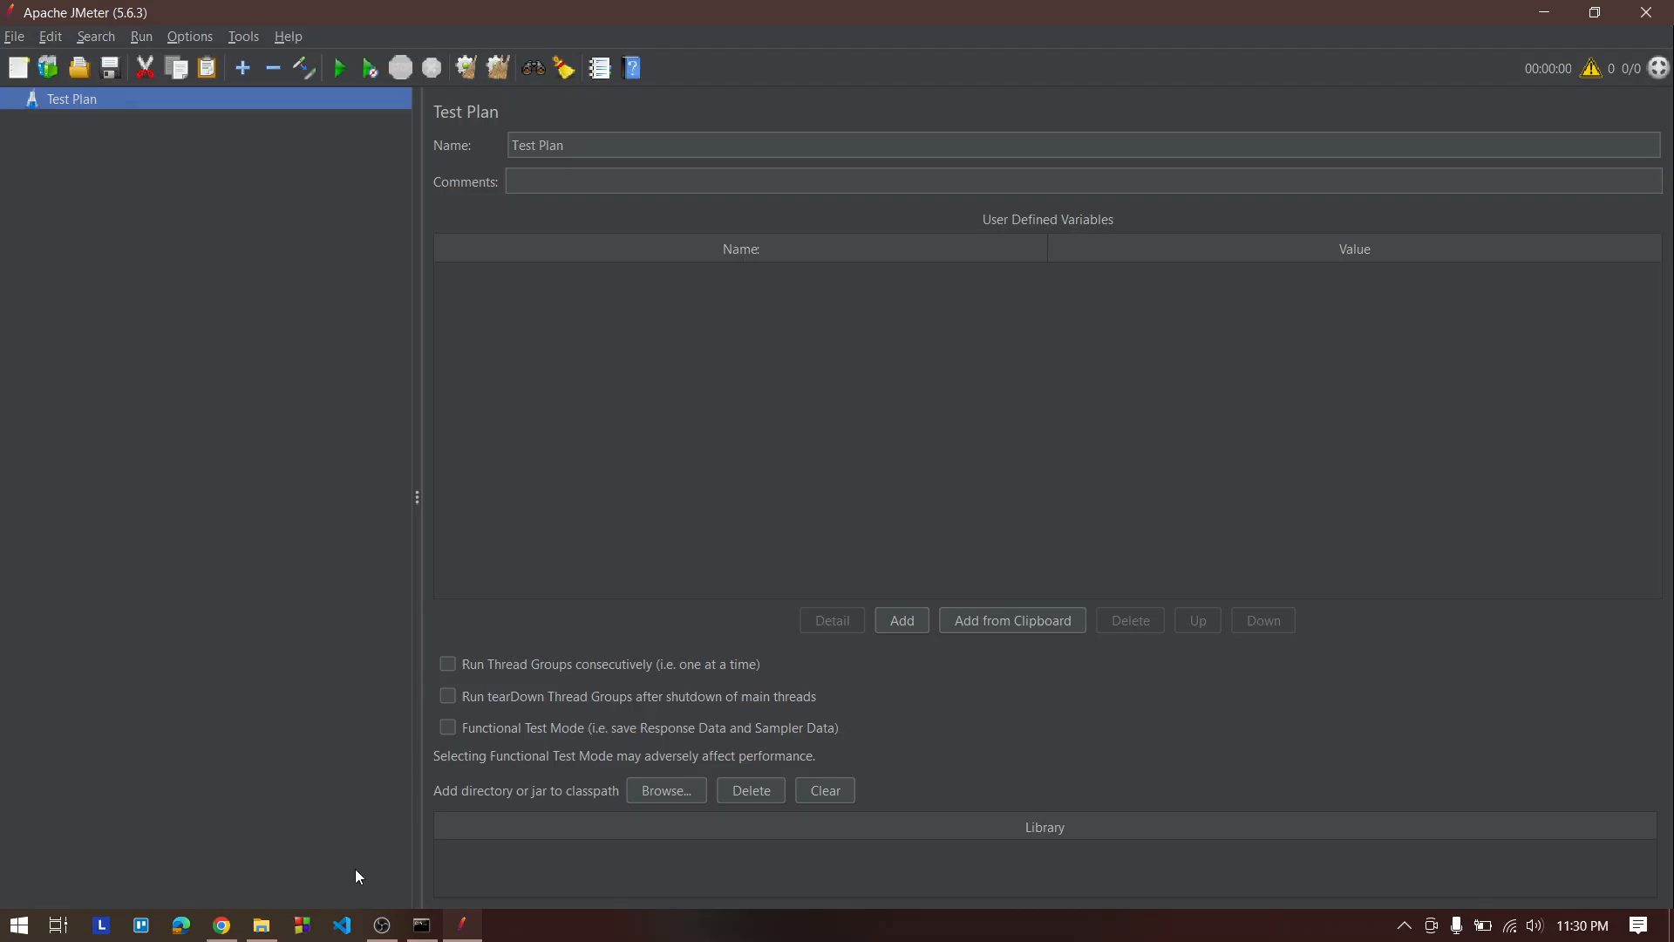
click(382, 925)
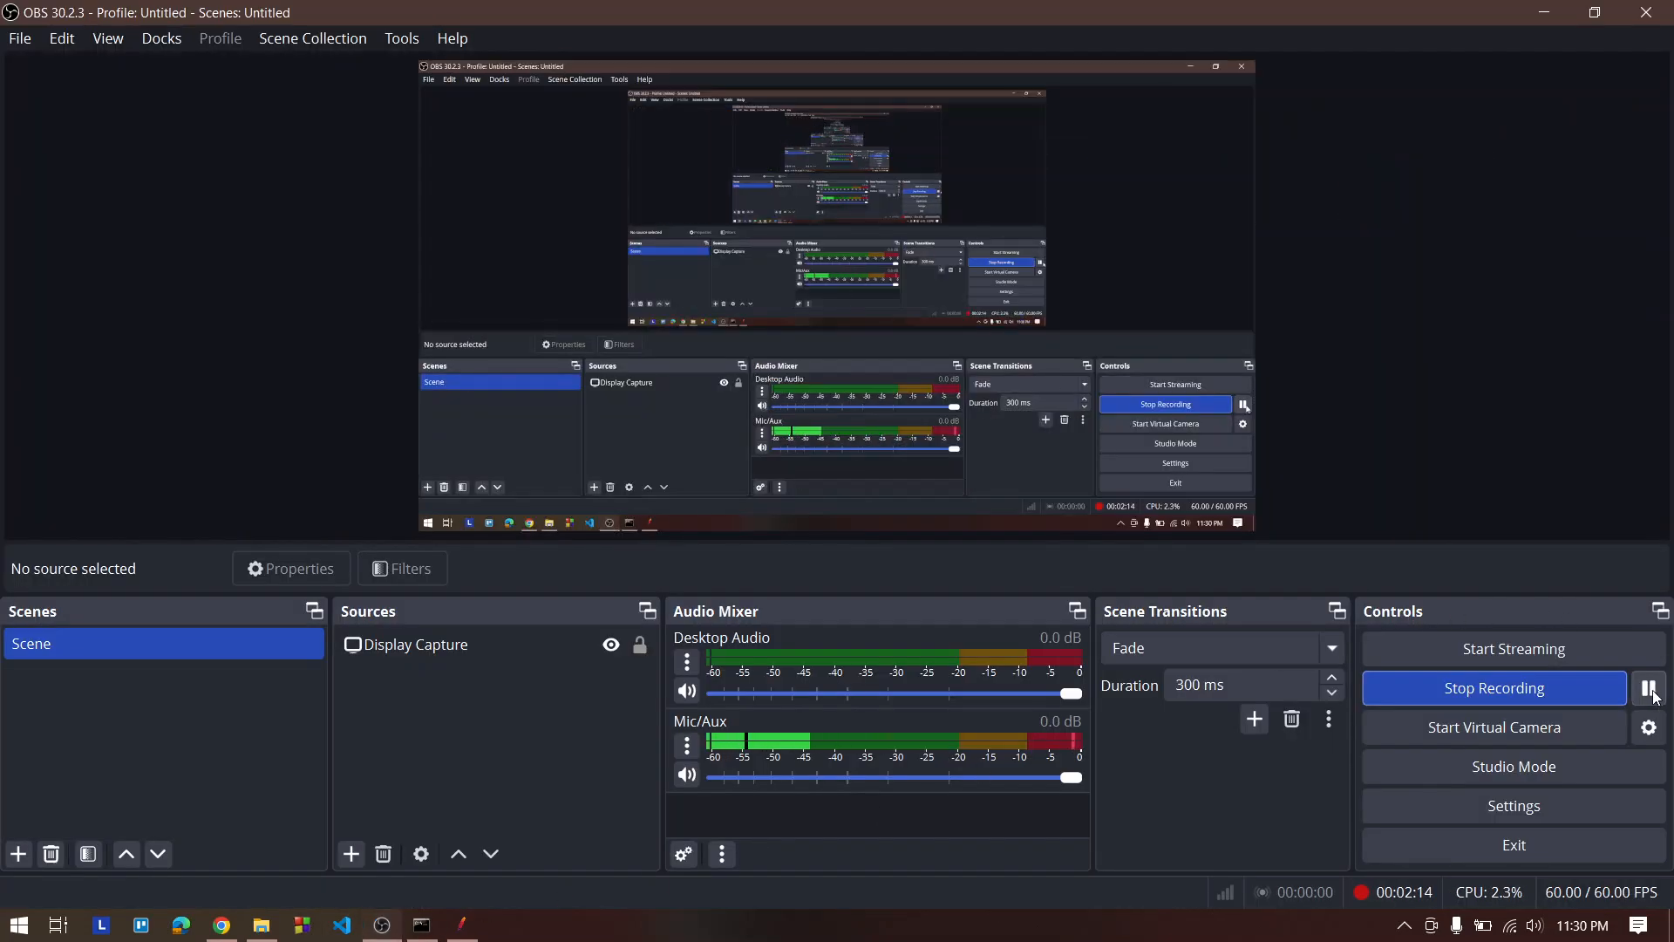
click(1544, 12)
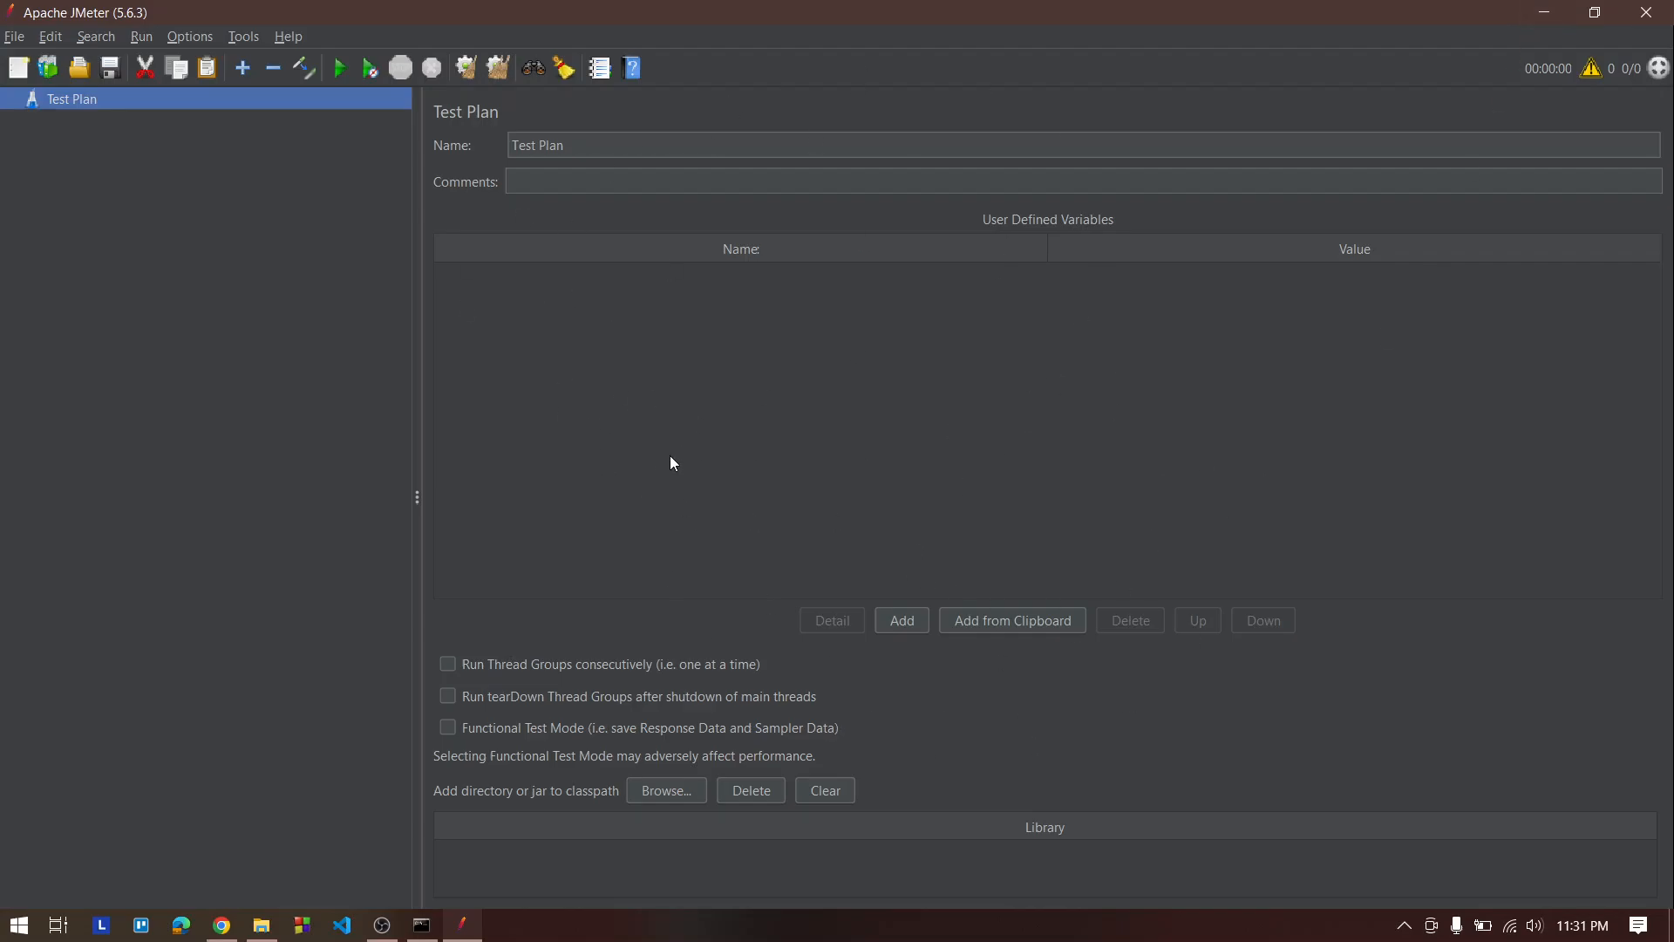
click(382, 924)
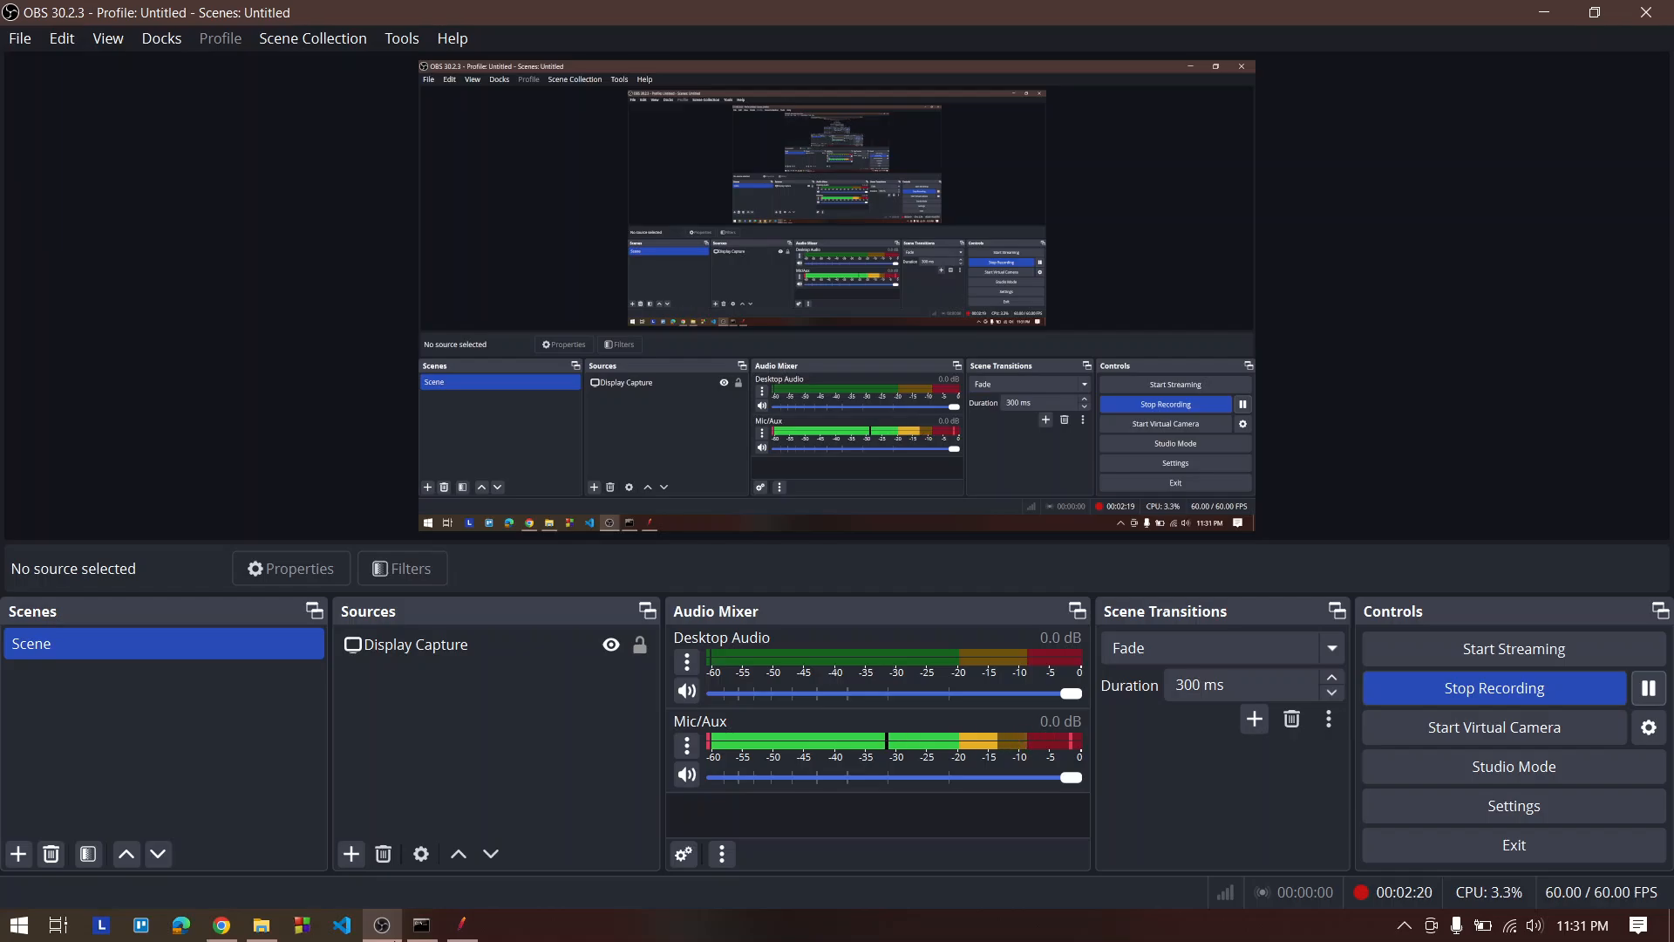
click(393, 937)
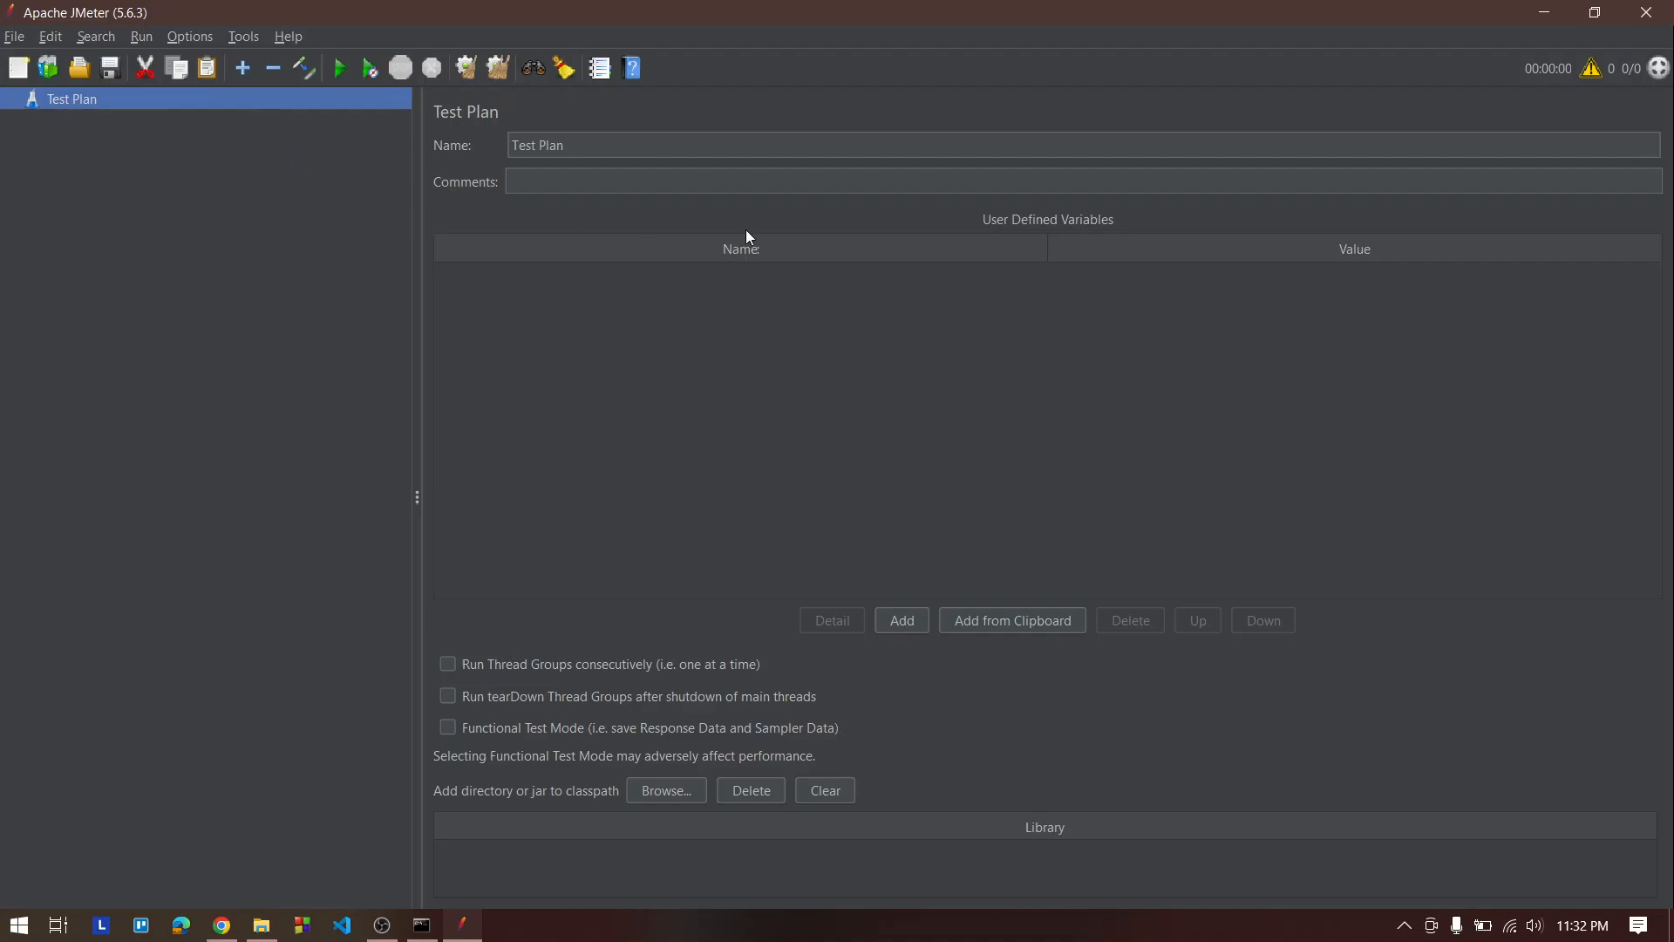
Add a Thread Group (Threads (Users)) under the Test Plan
right_click(70, 103)
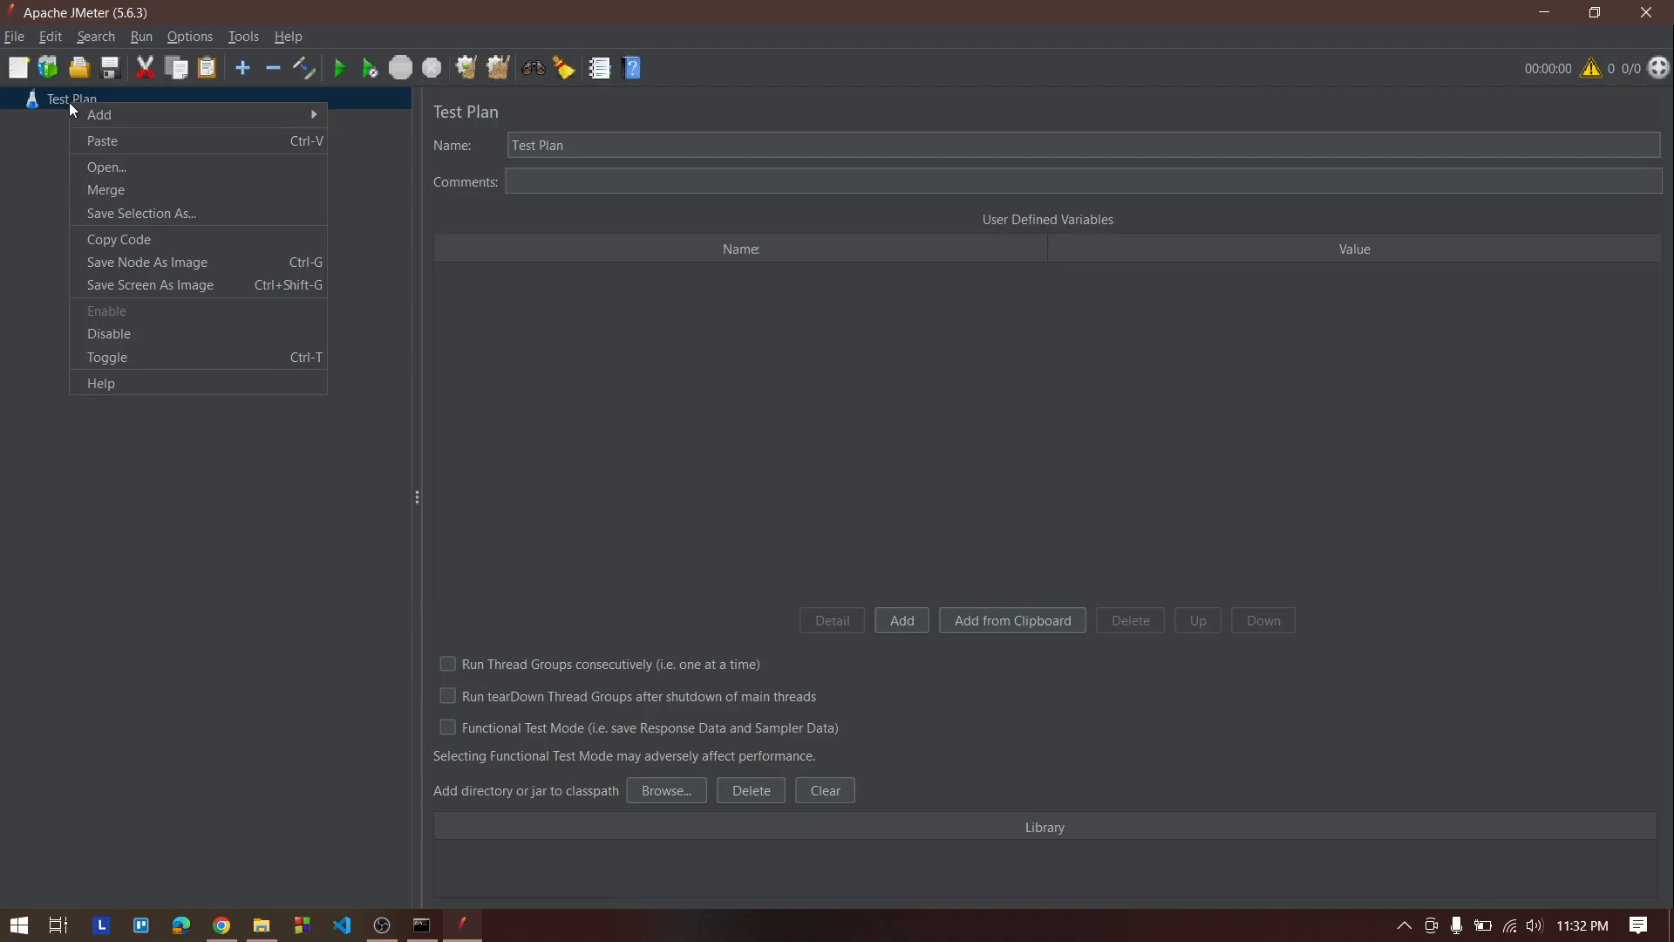
mouse_move(105, 117)
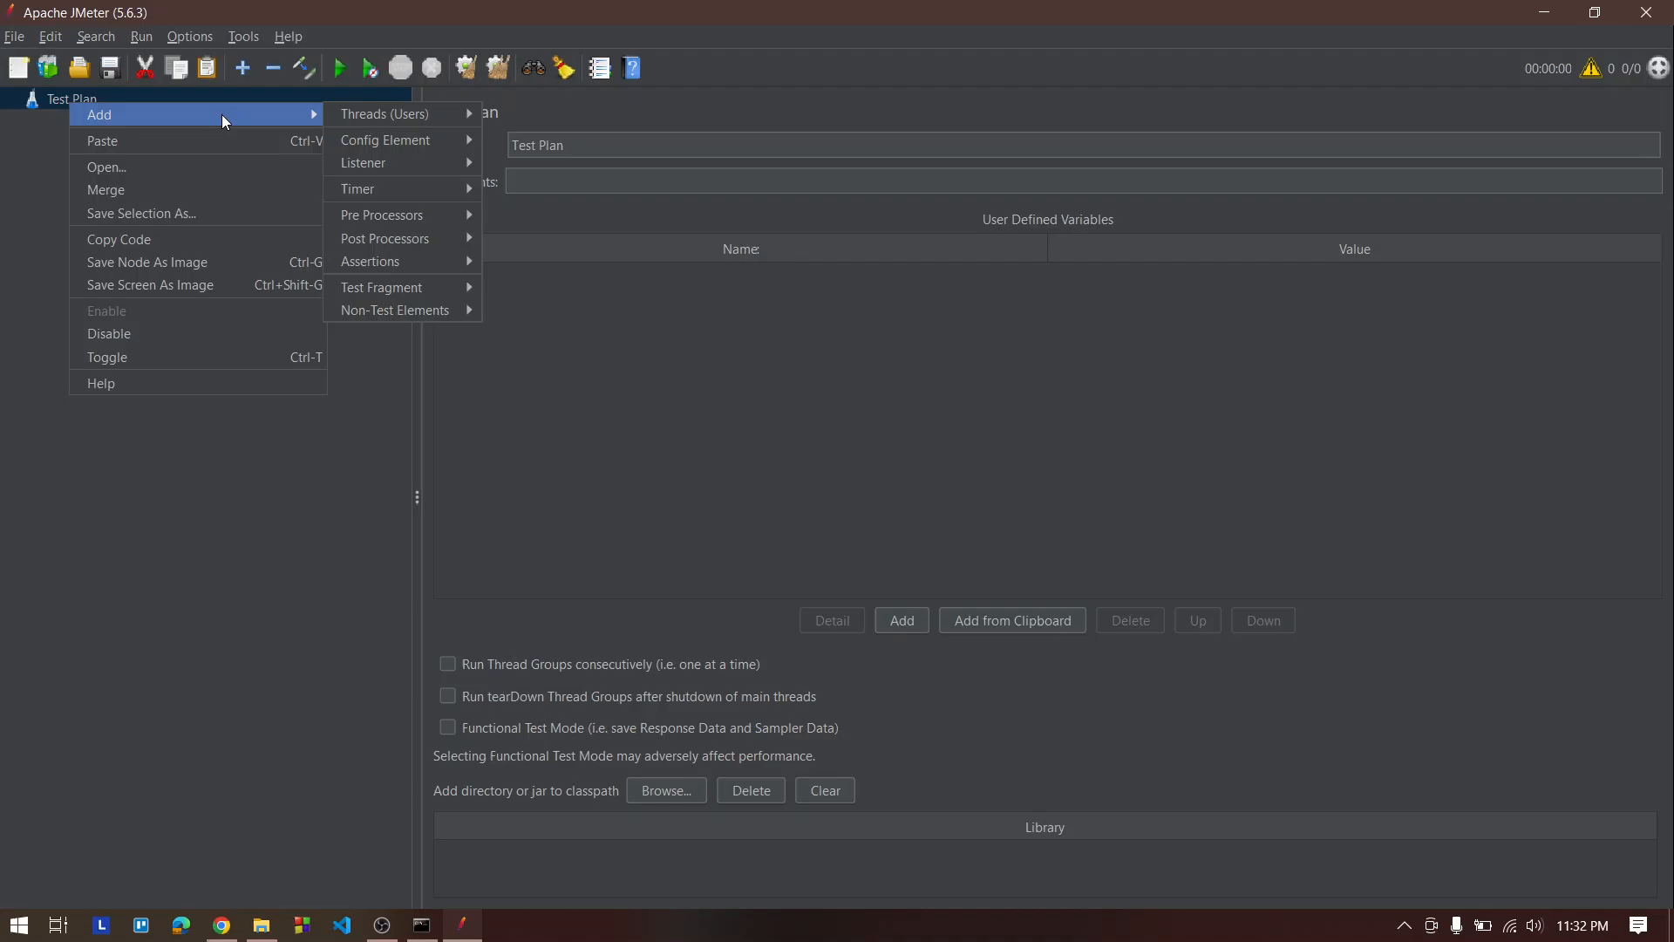
mouse_move(358, 113)
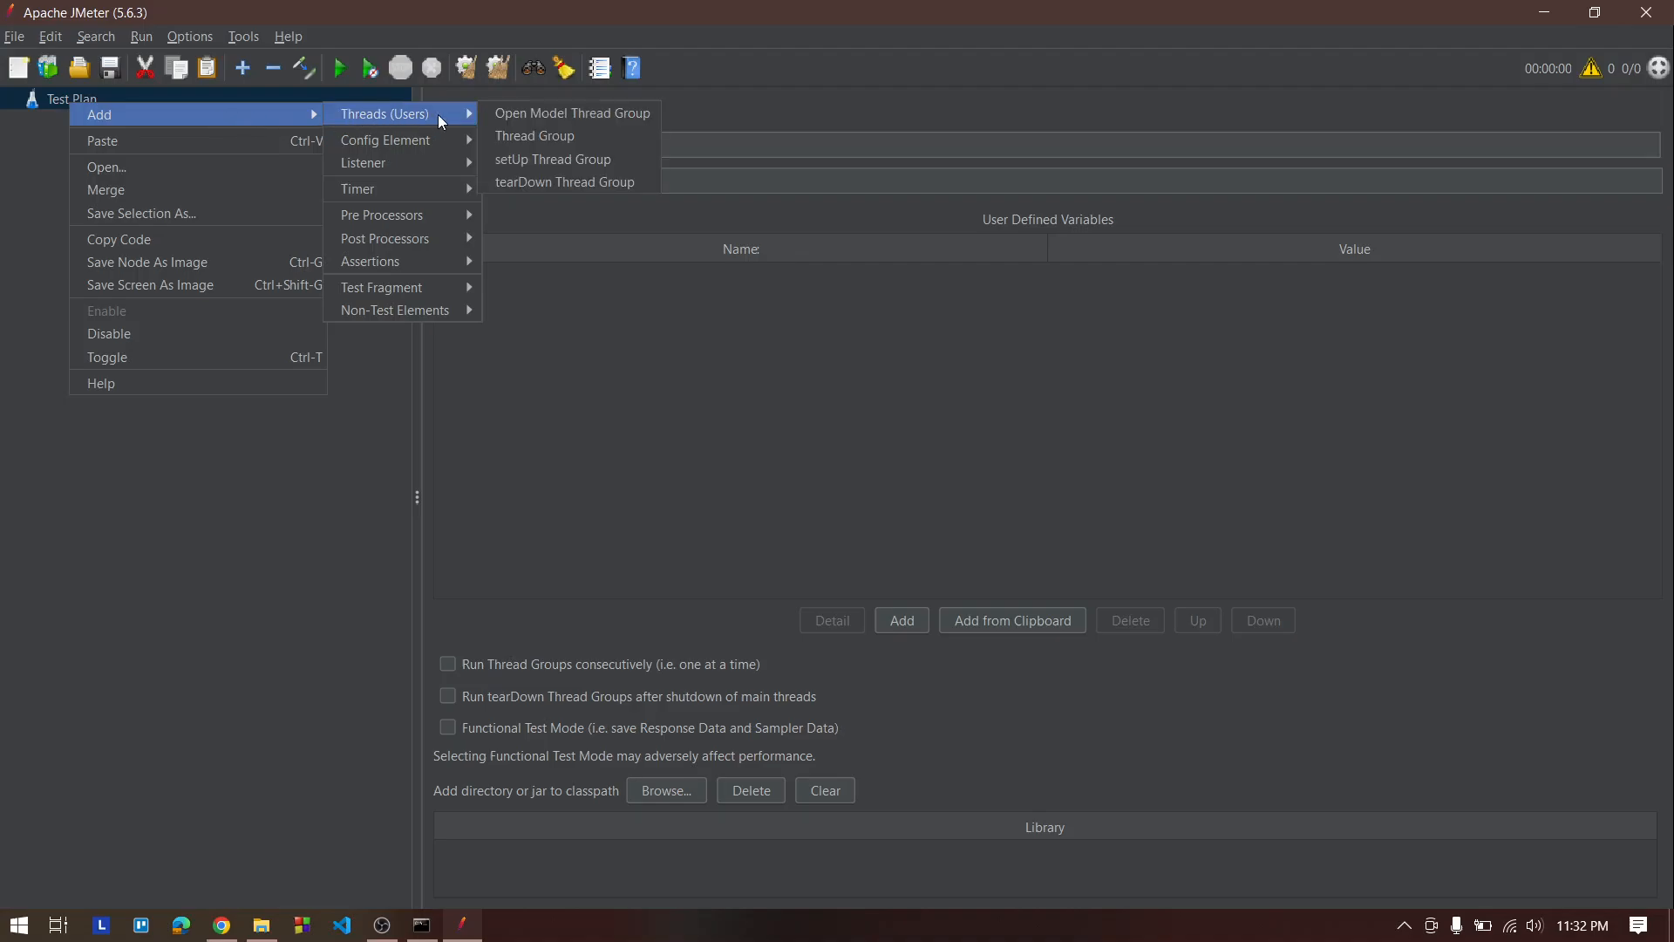
click(556, 136)
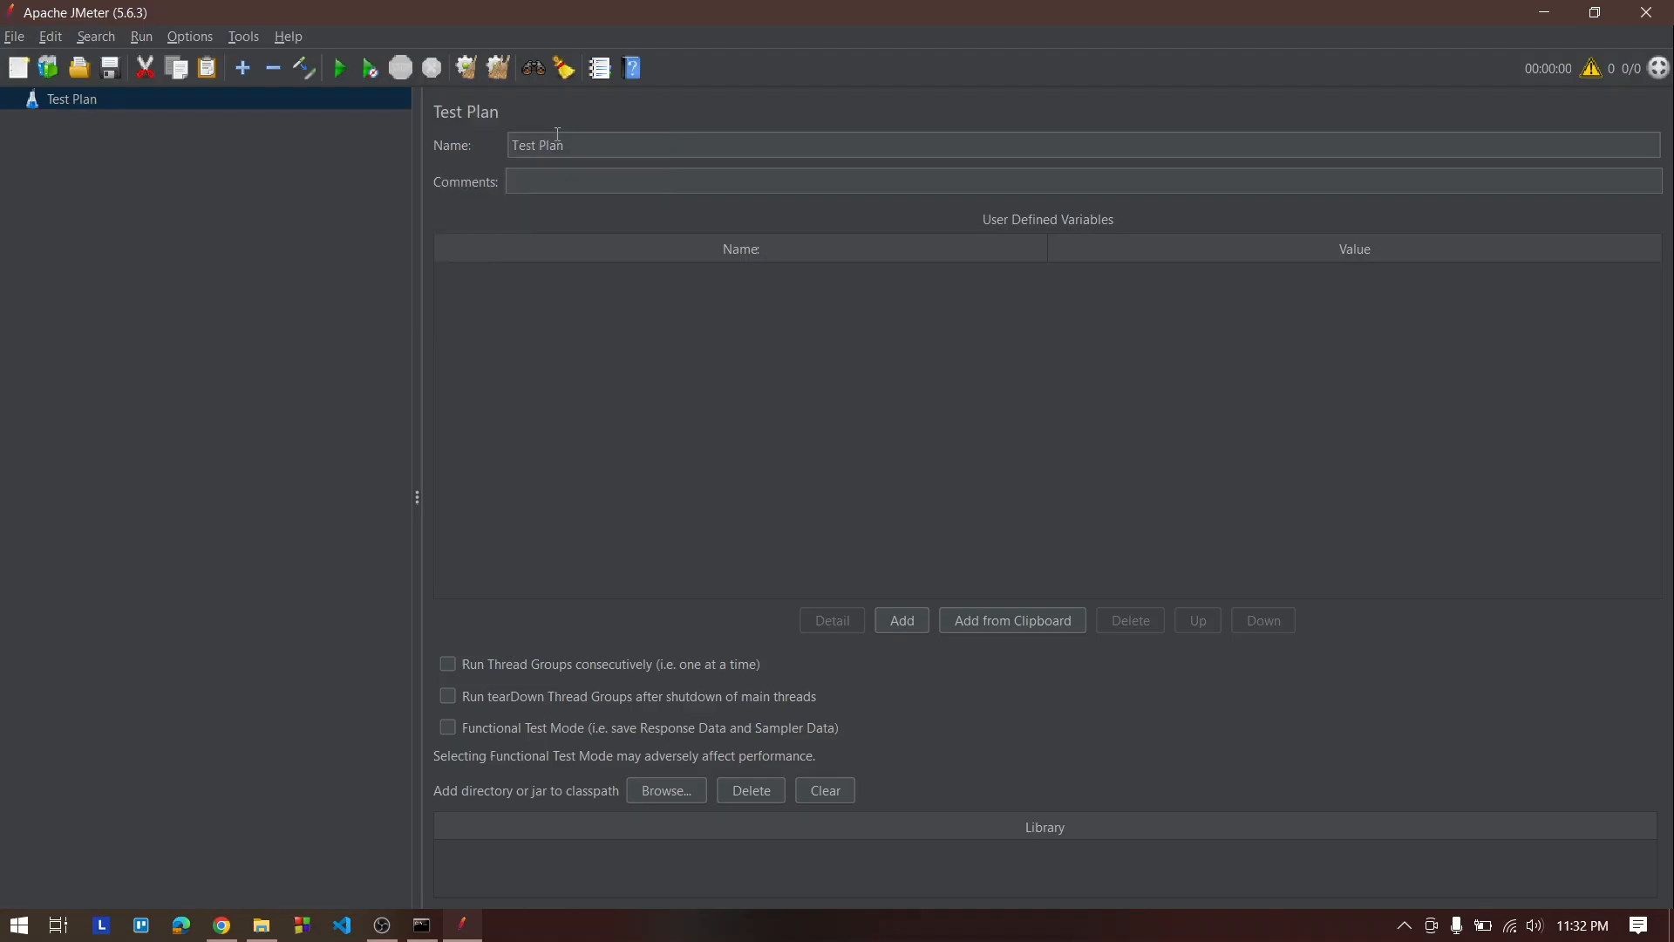
Set the Thread Group's number of threads to 2 and its loop count to 10
click(382, 925)
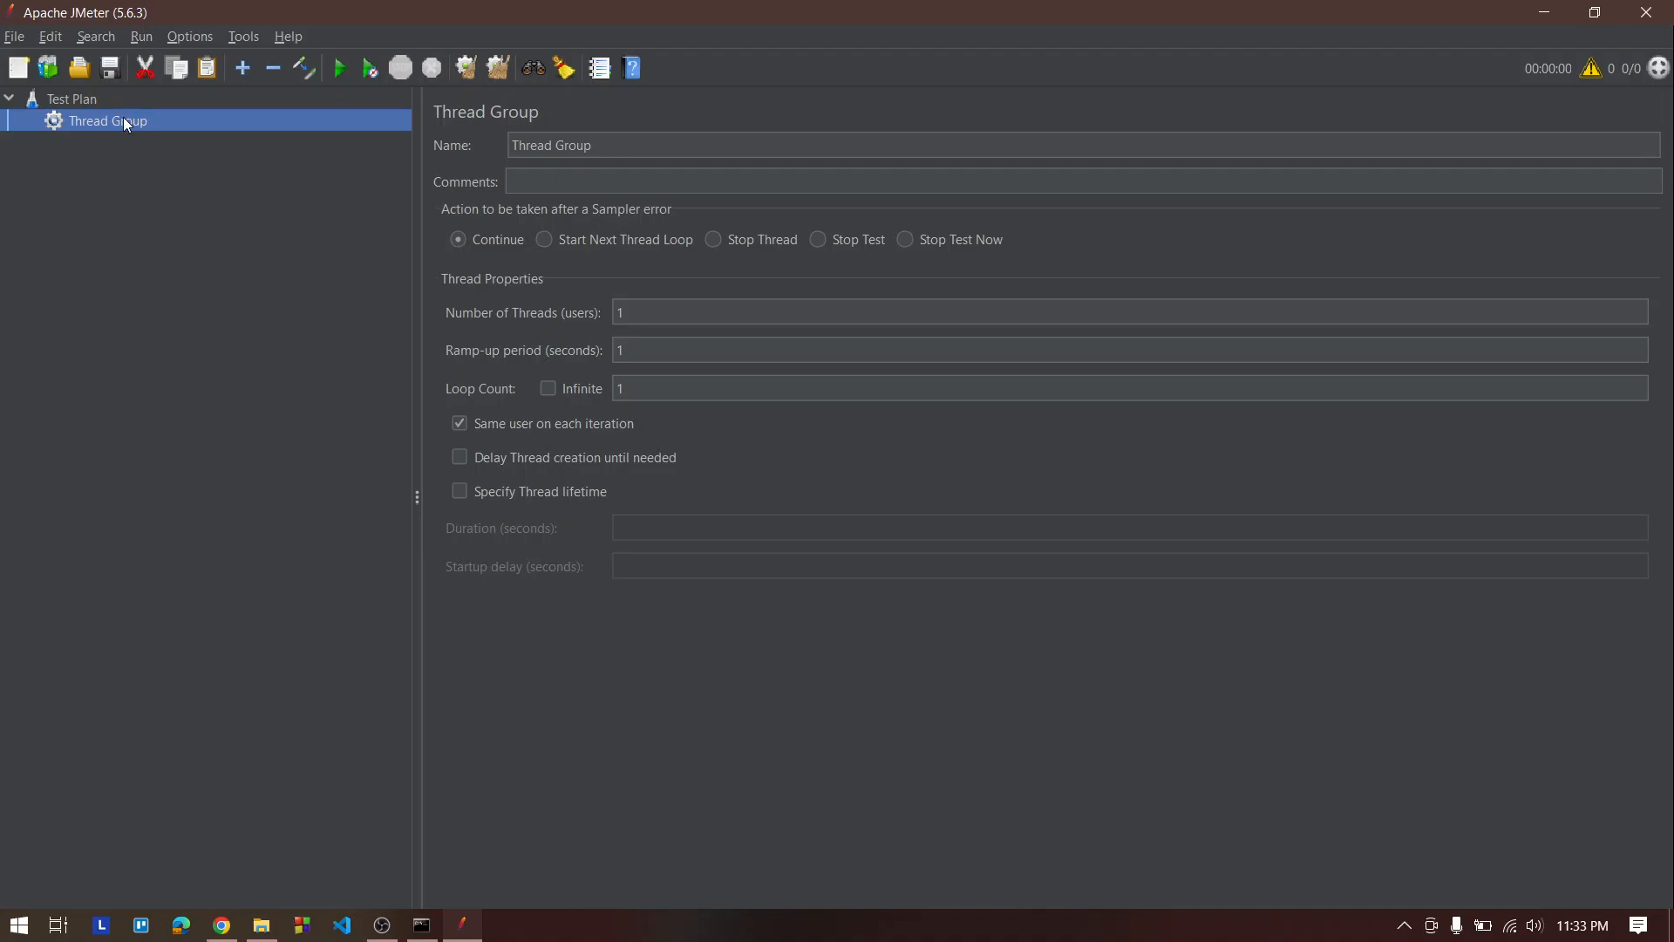
double_click(617, 145)
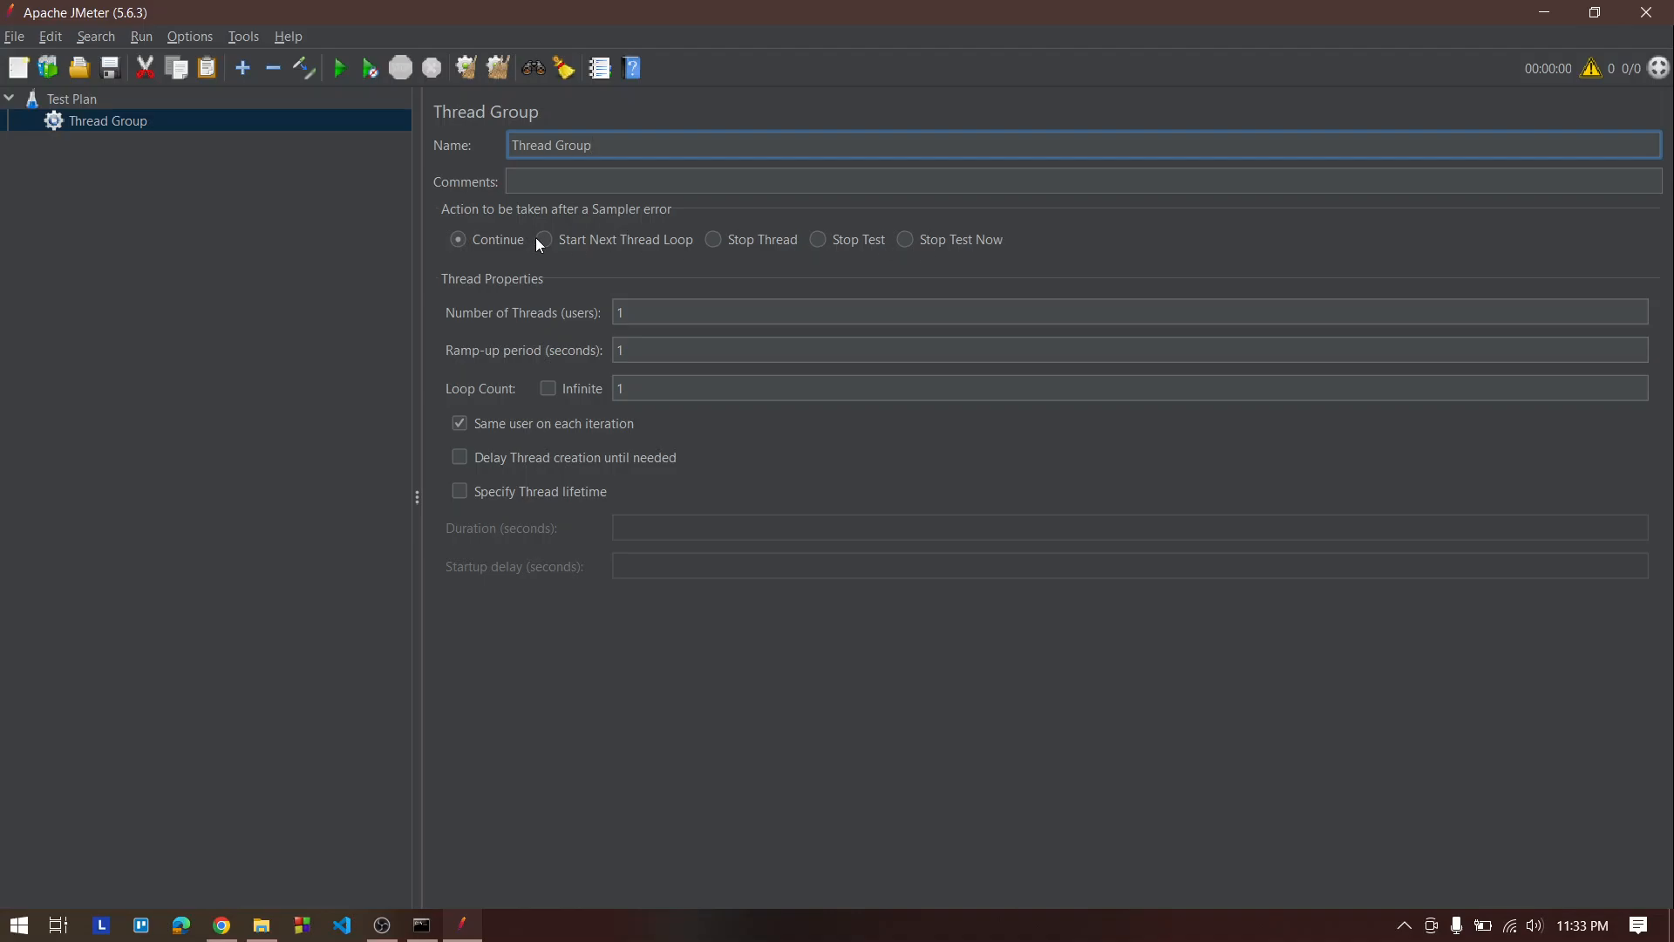
click(462, 243)
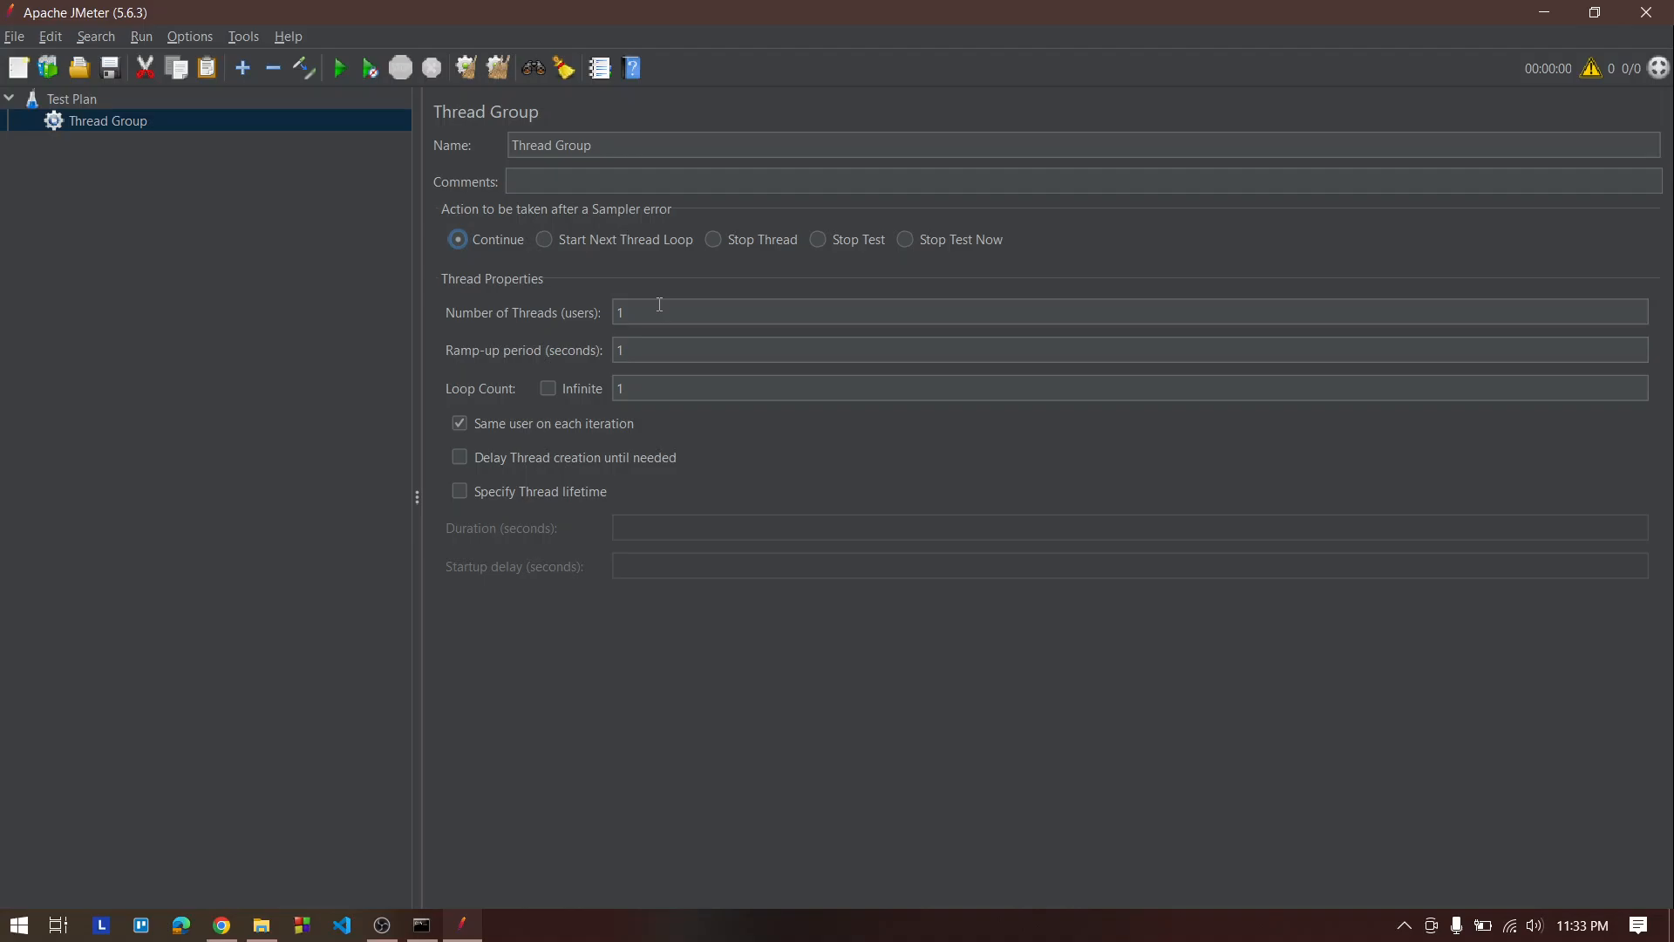
click(656, 387)
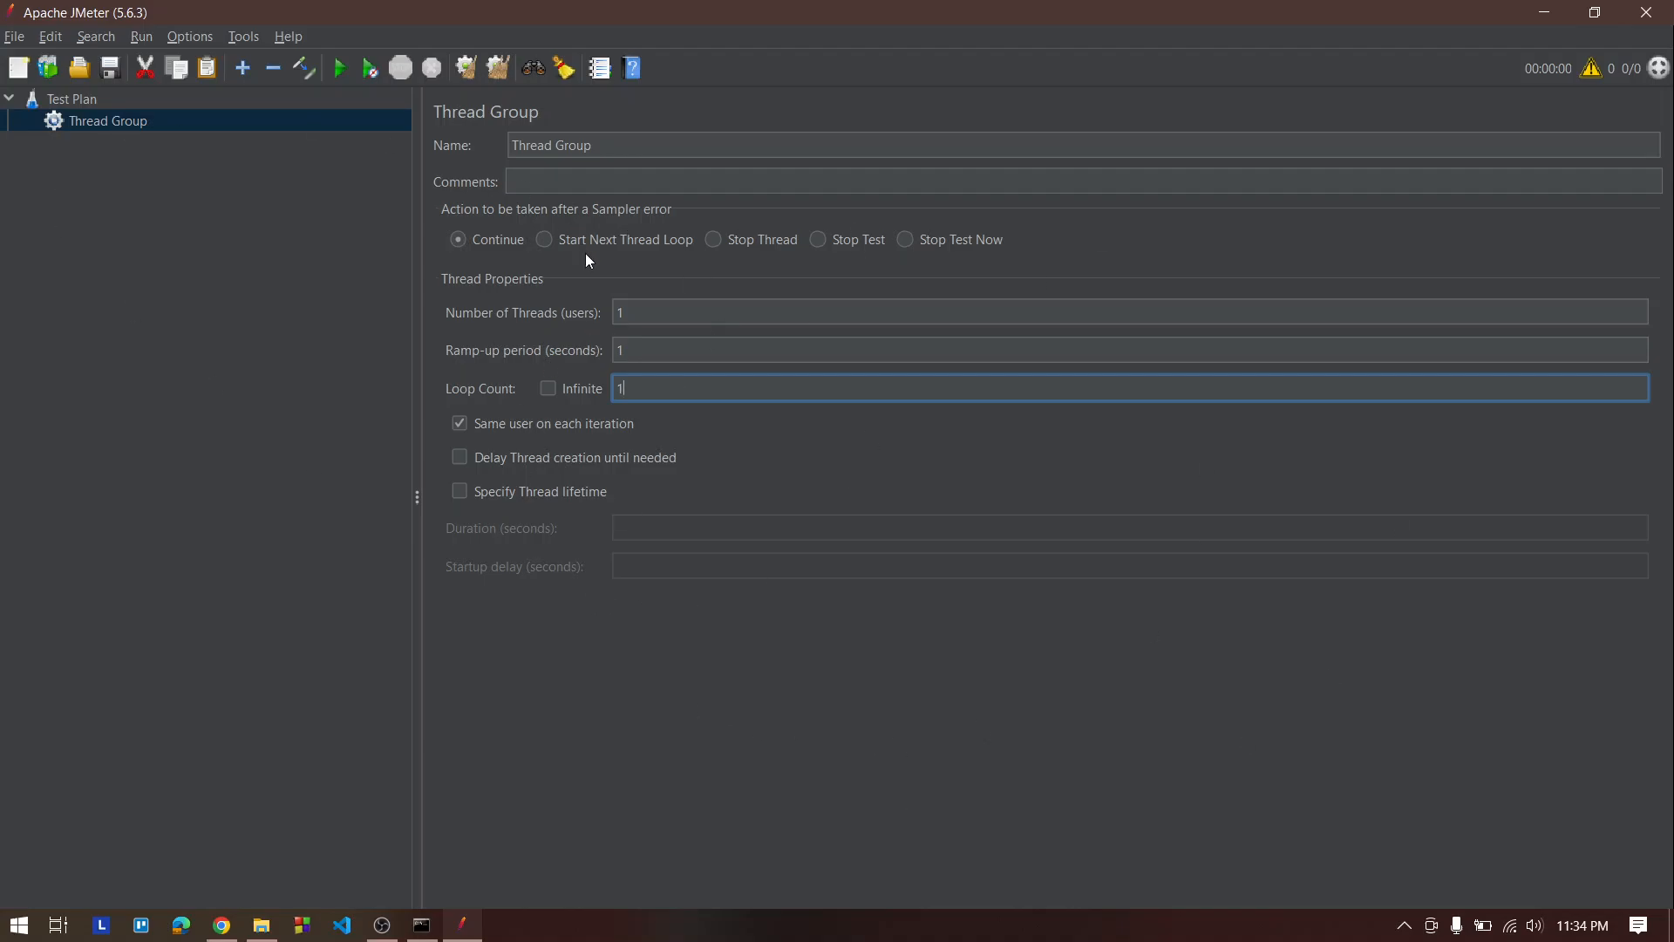
click(669, 318)
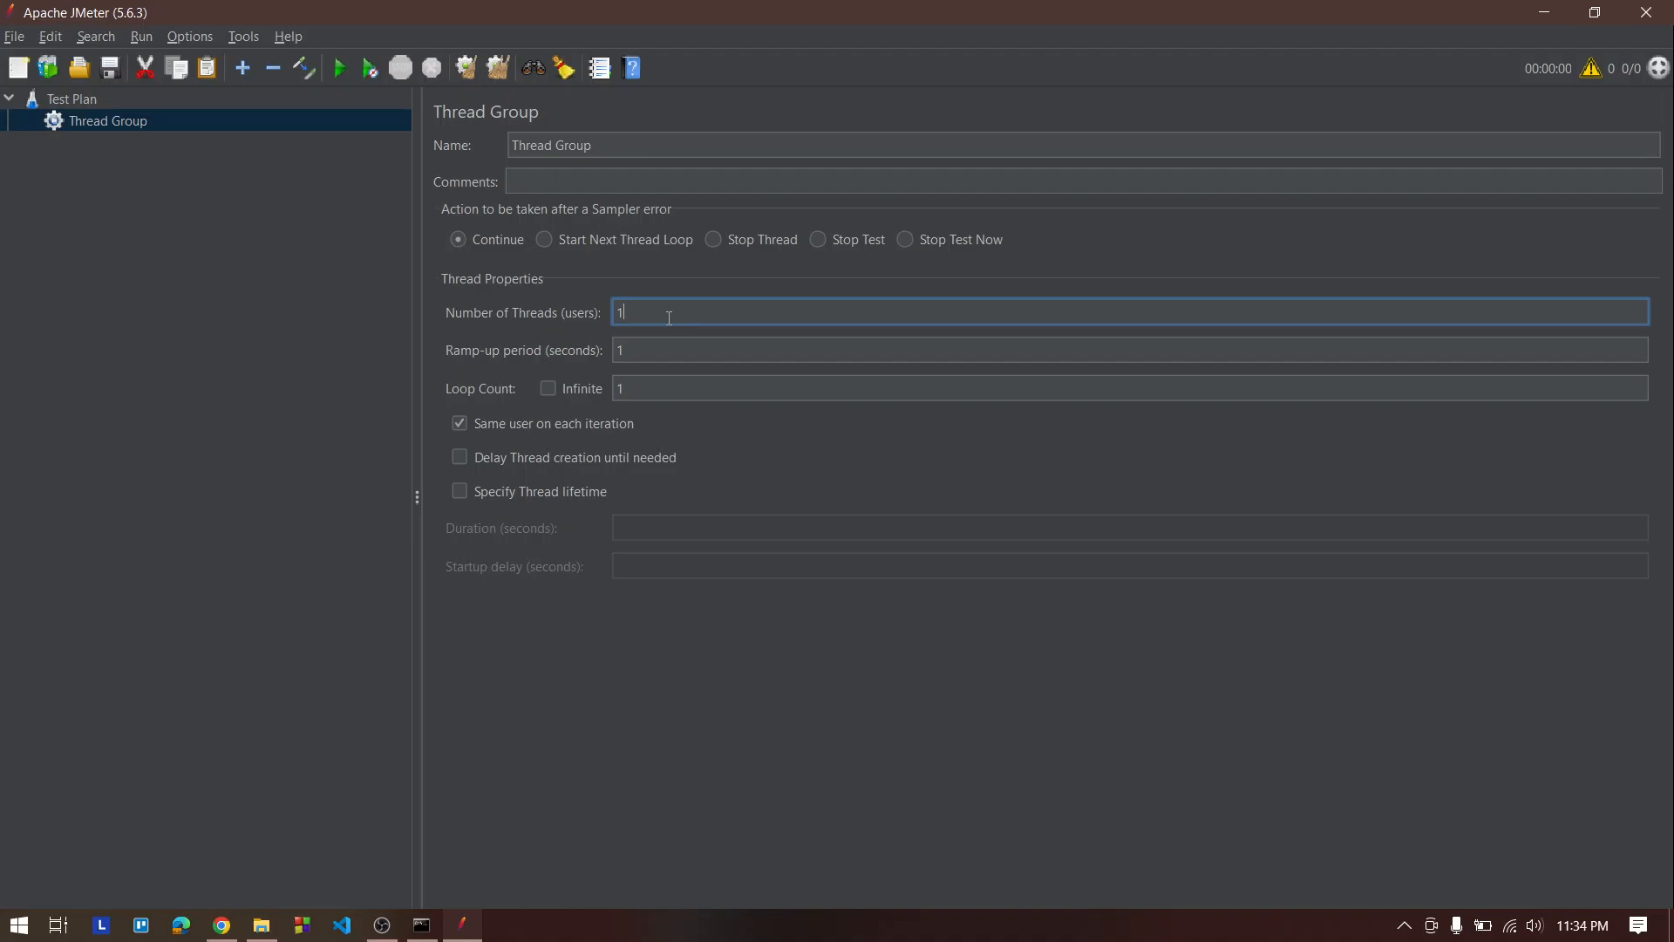
key(BackSpace)
text(2)
click(667, 392)
text(0)
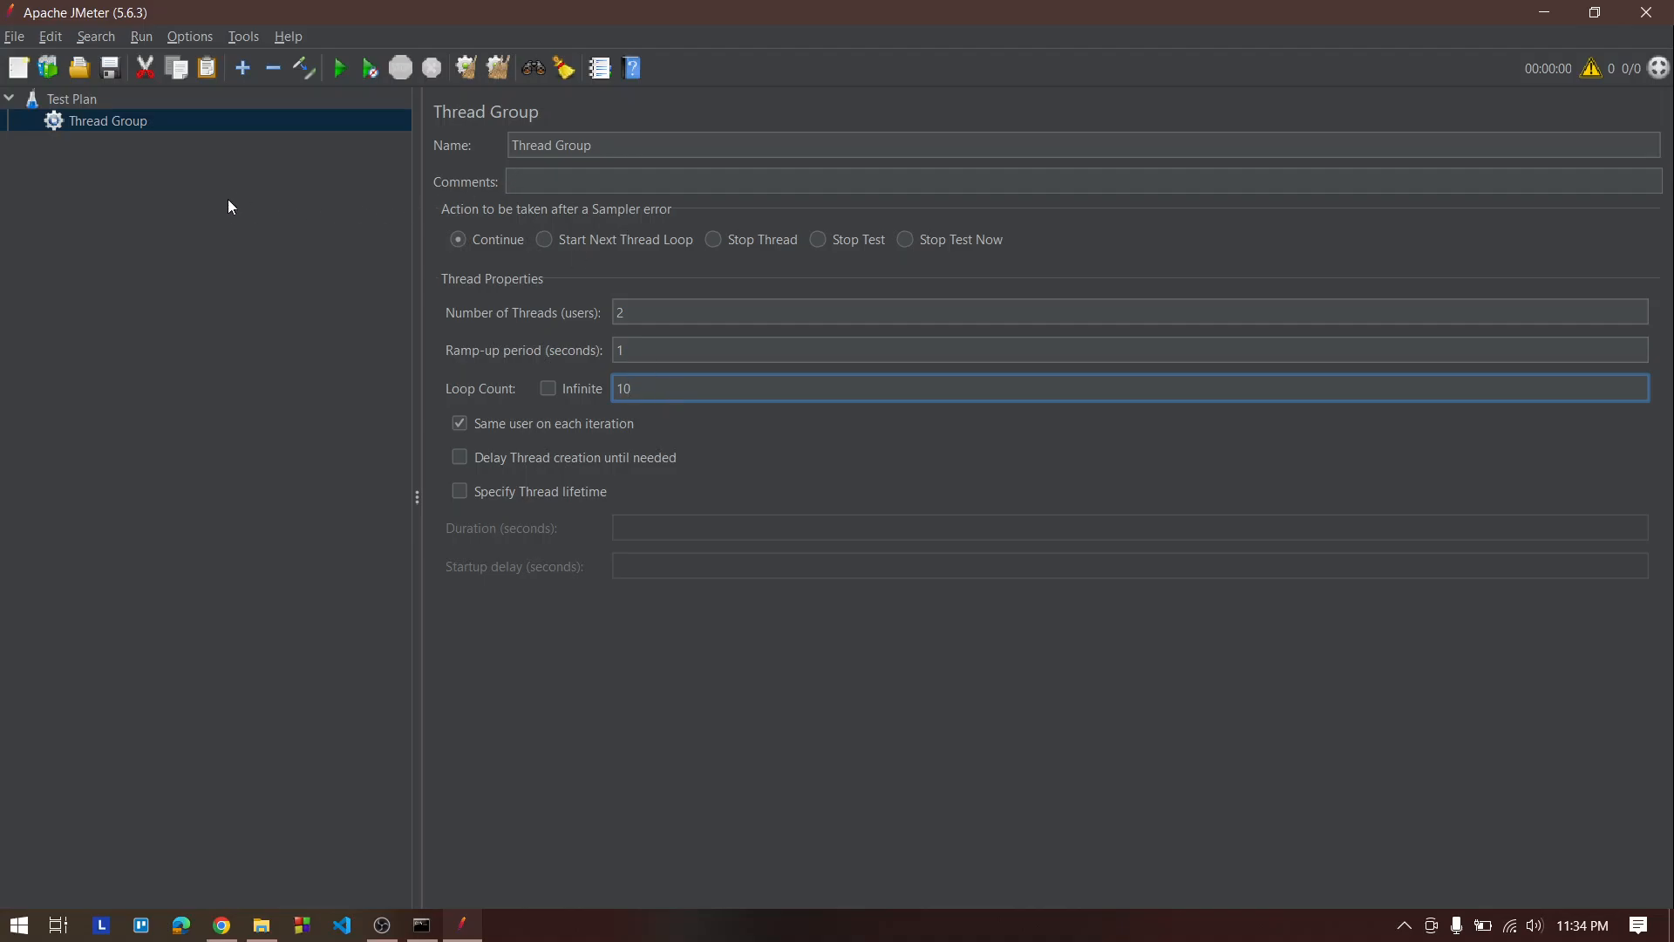
Add an HTTP Request sampler under the Thread Group
right_click(126, 119)
mouse_move(192, 134)
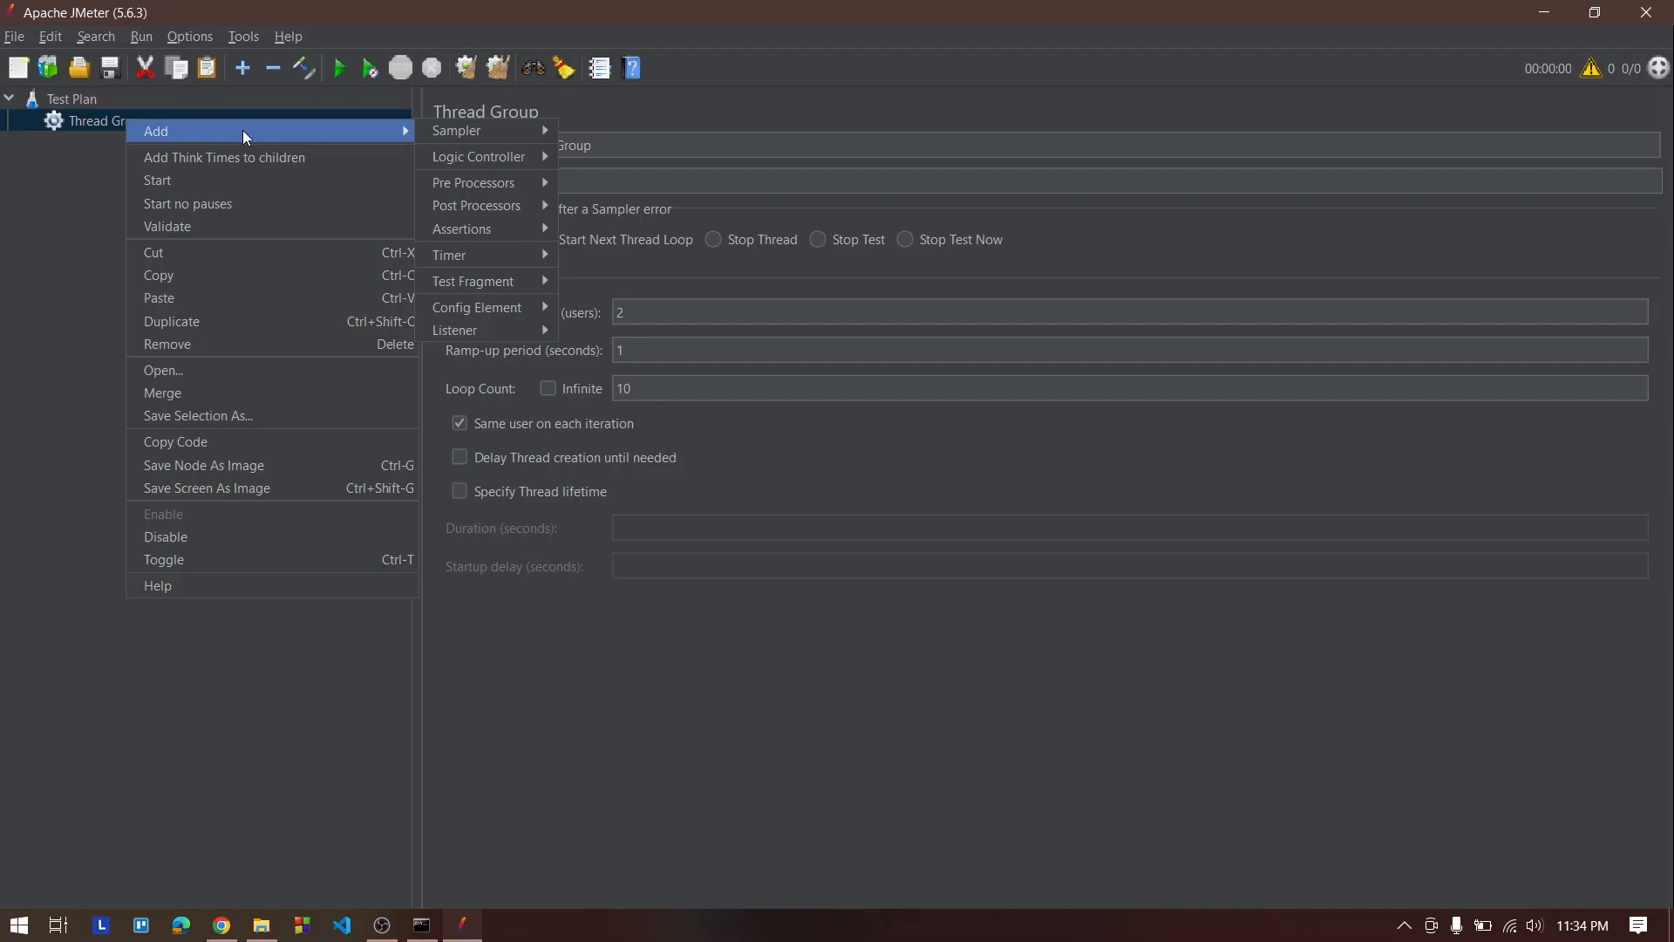
mouse_move(469, 129)
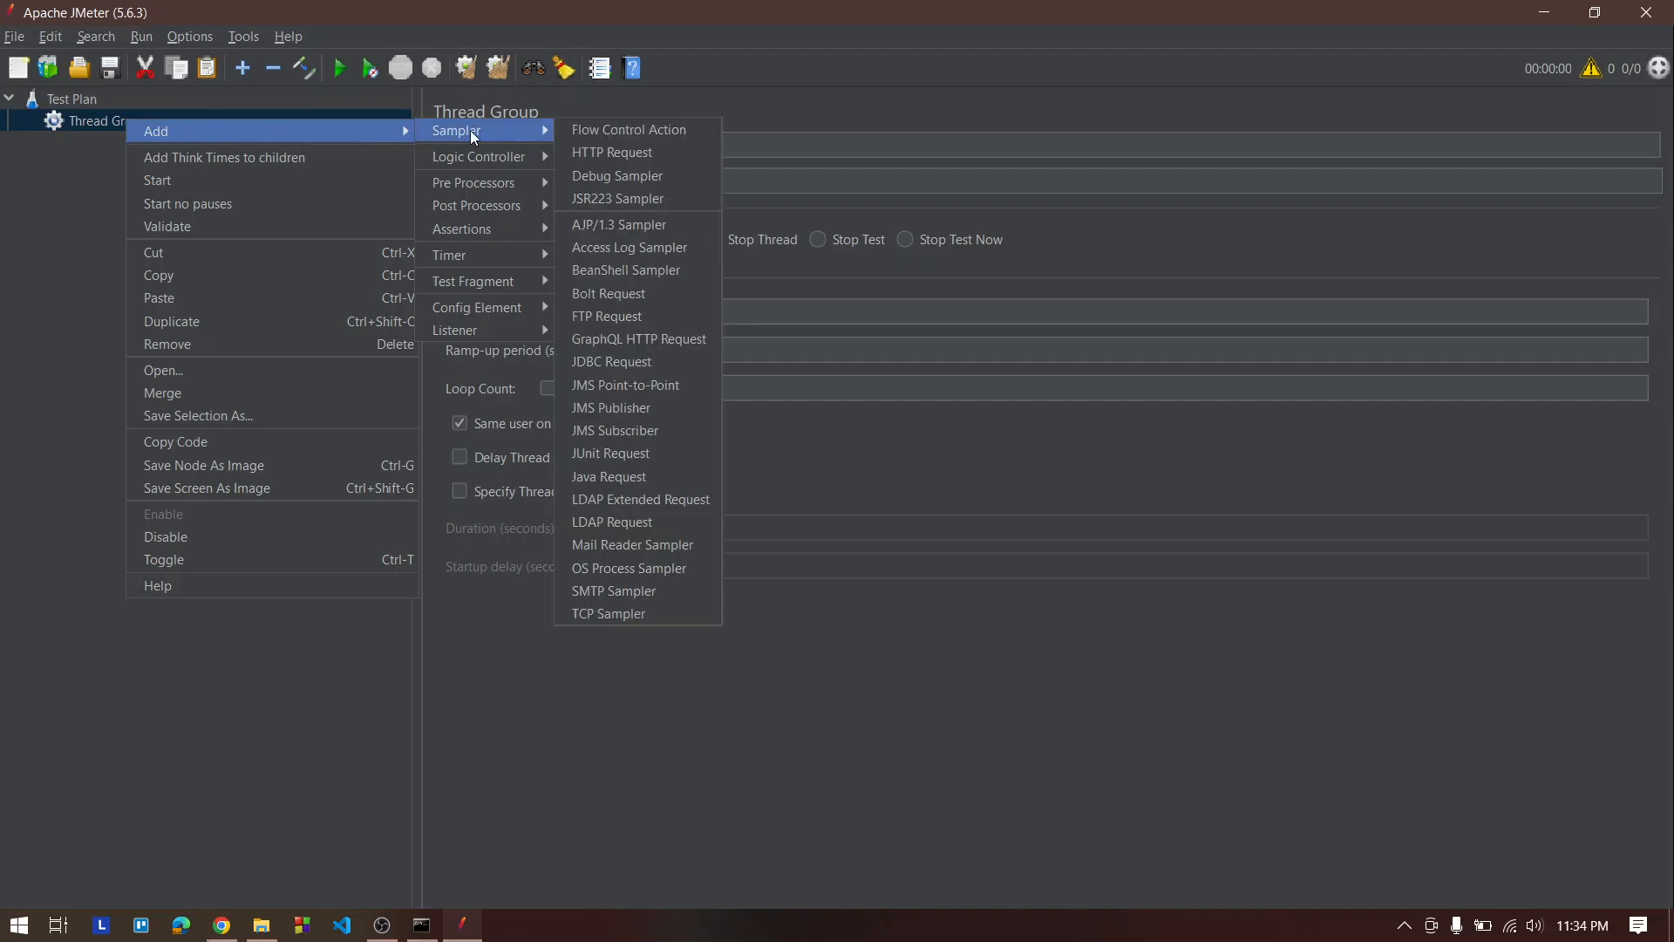
click(661, 153)
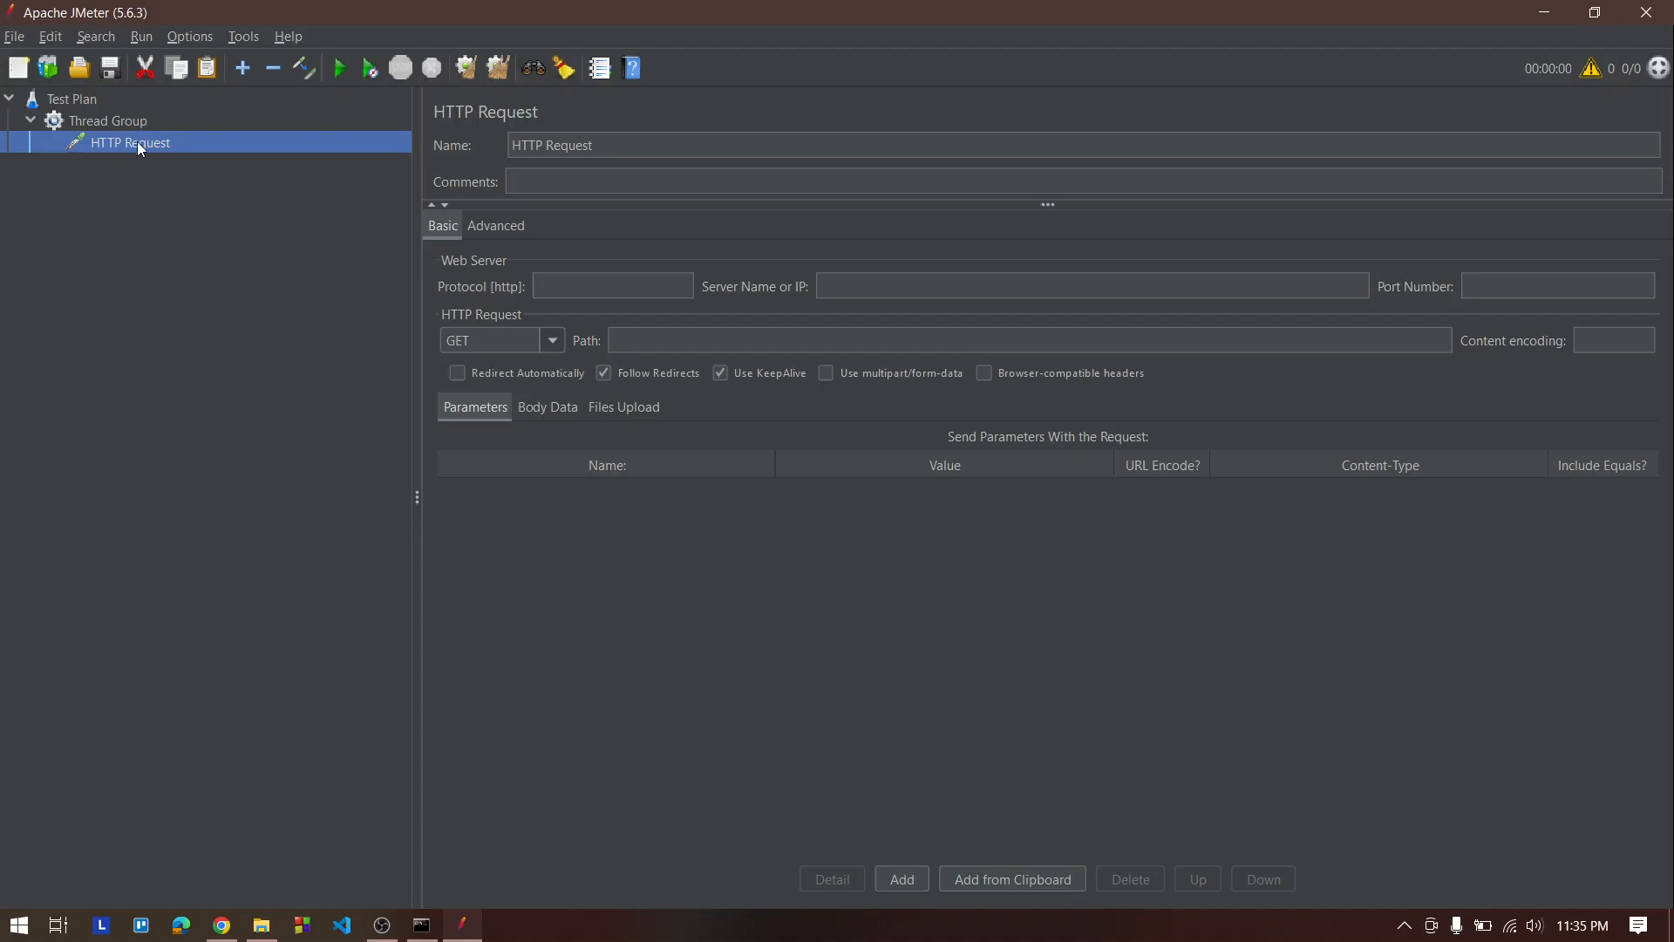
Rename the HTTP Request sampler to simpli
double_click(598, 148)
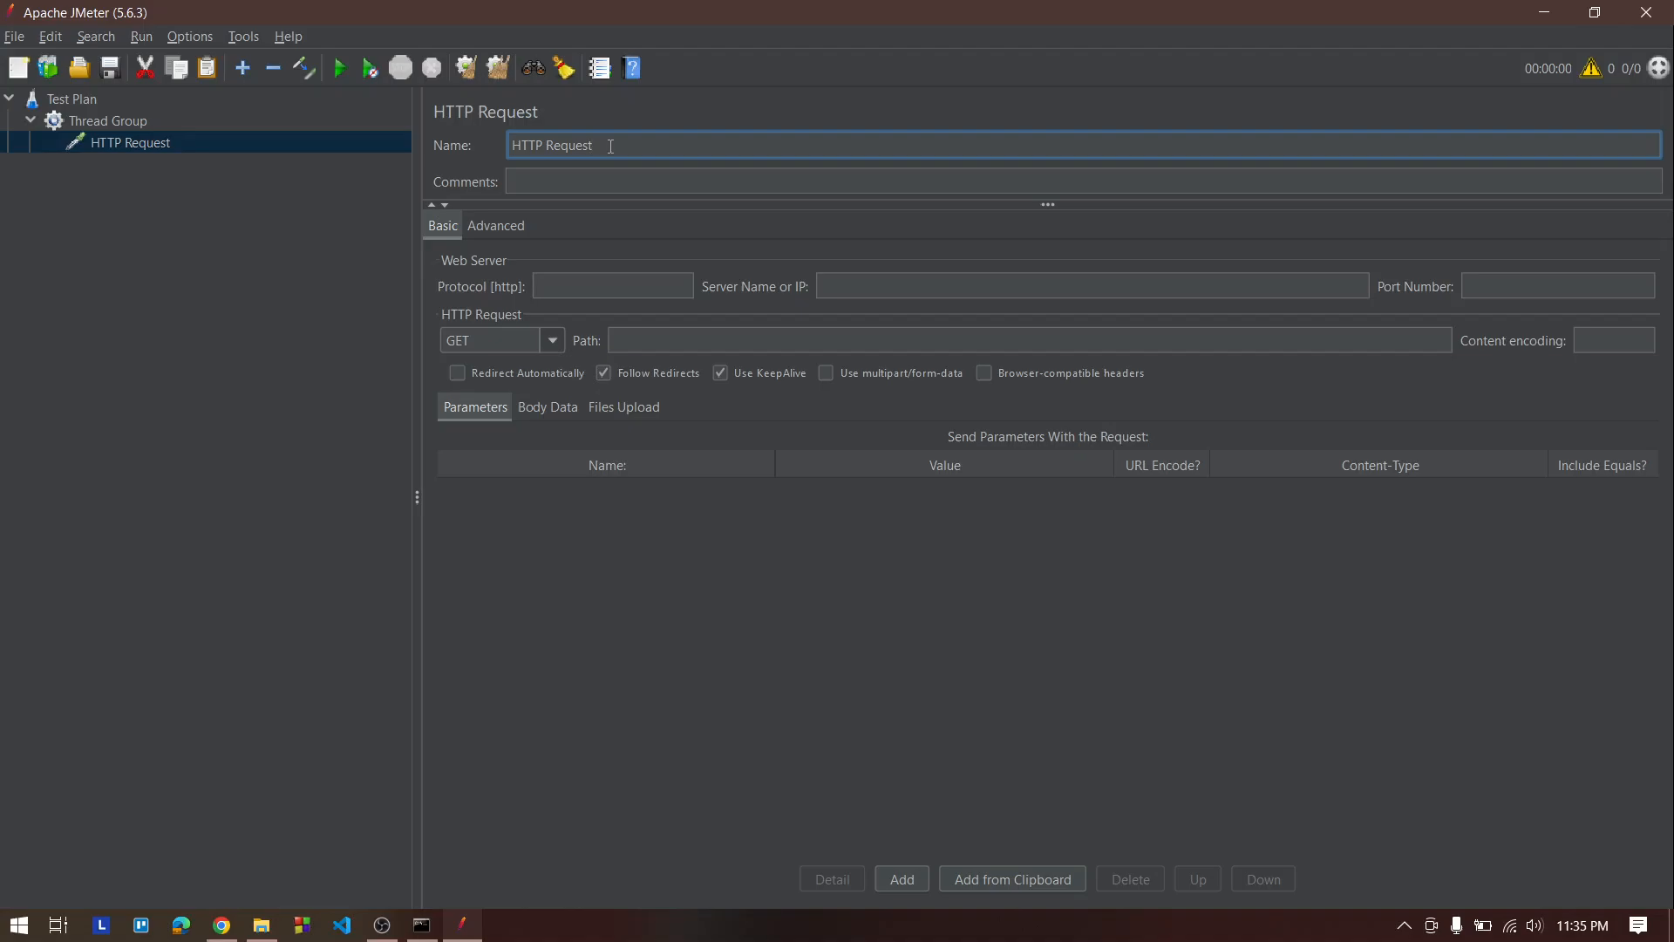
key(BackSpace)
key(BackSpace)
key(BackSpace)
key(BackSpace)
key(BackSpace)
key(BackSpace)
key(BackSpace)
key(BackSpace)
key(BackSpace)
key(BackSpace)
key(BackSpace)
key(BackSpace)
text(simpli)
click(221, 926)
click(140, 12)
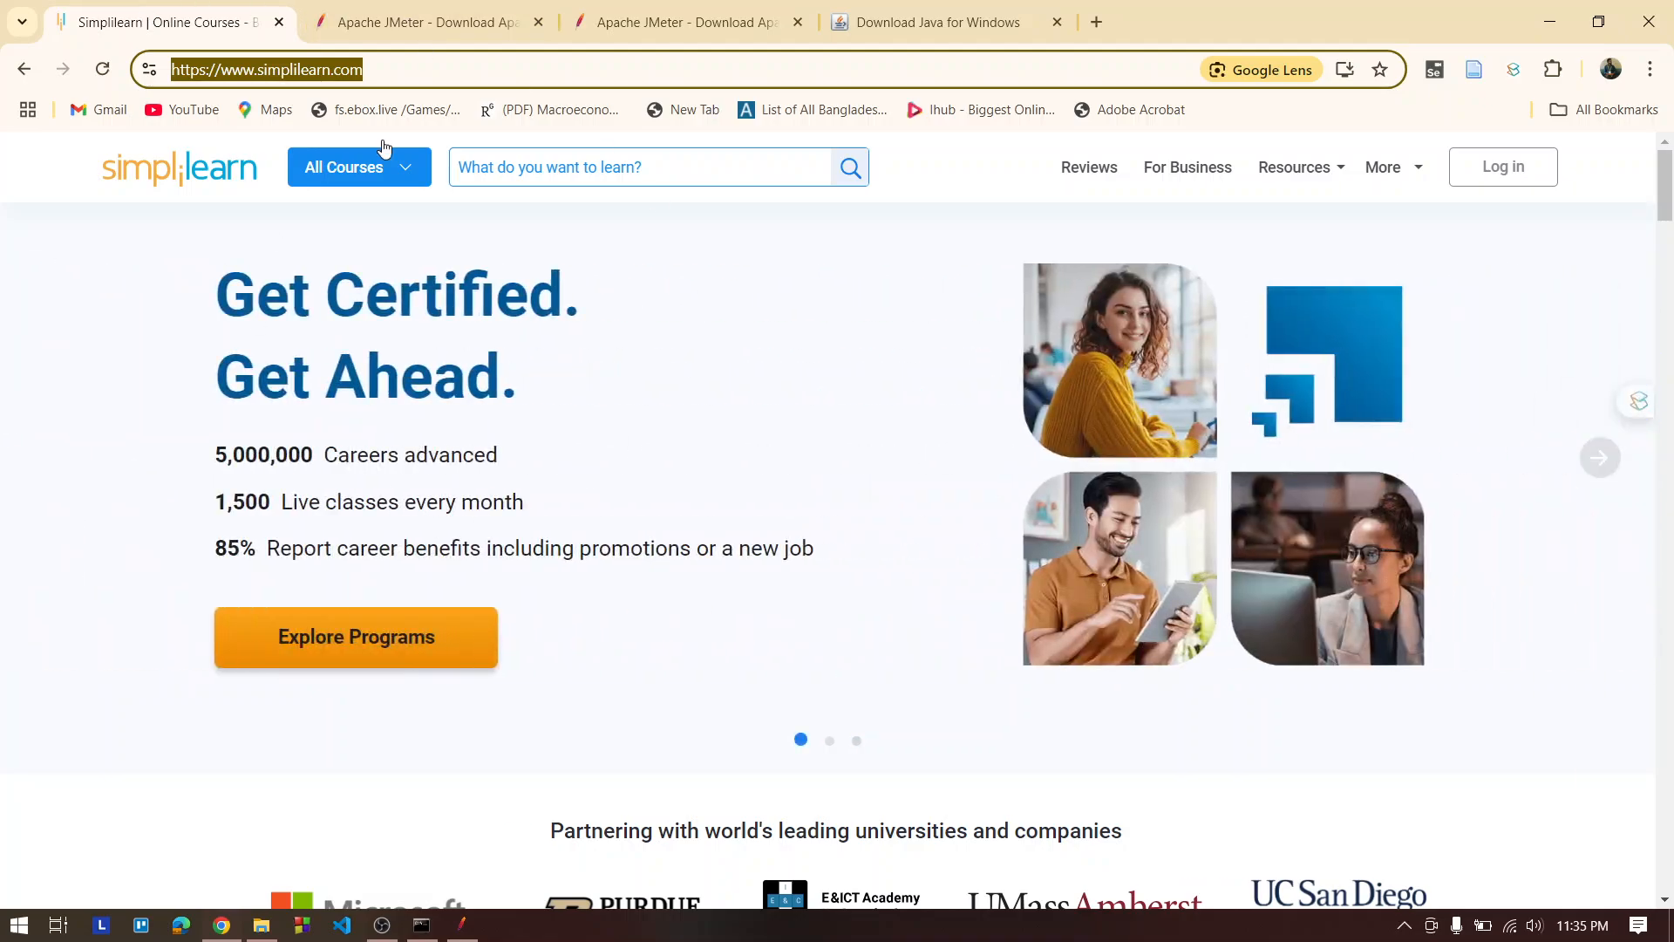
triple_click(540, 77)
key(ctrl+c)
click(1550, 21)
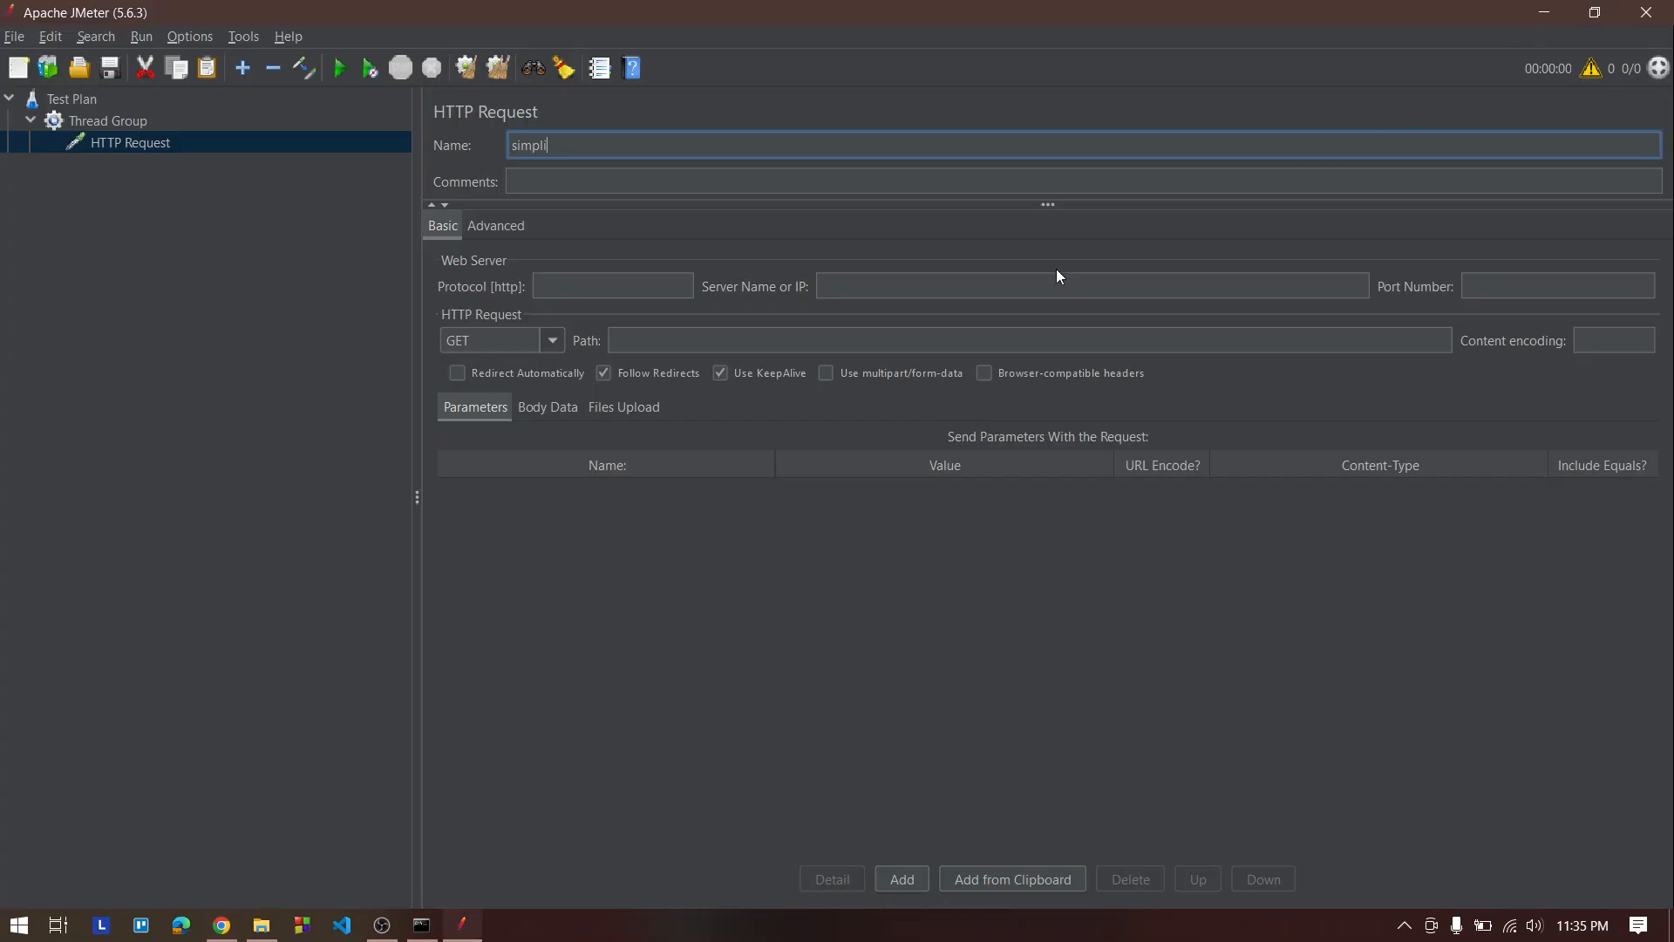
click(982, 288)
key(ctrl+v)
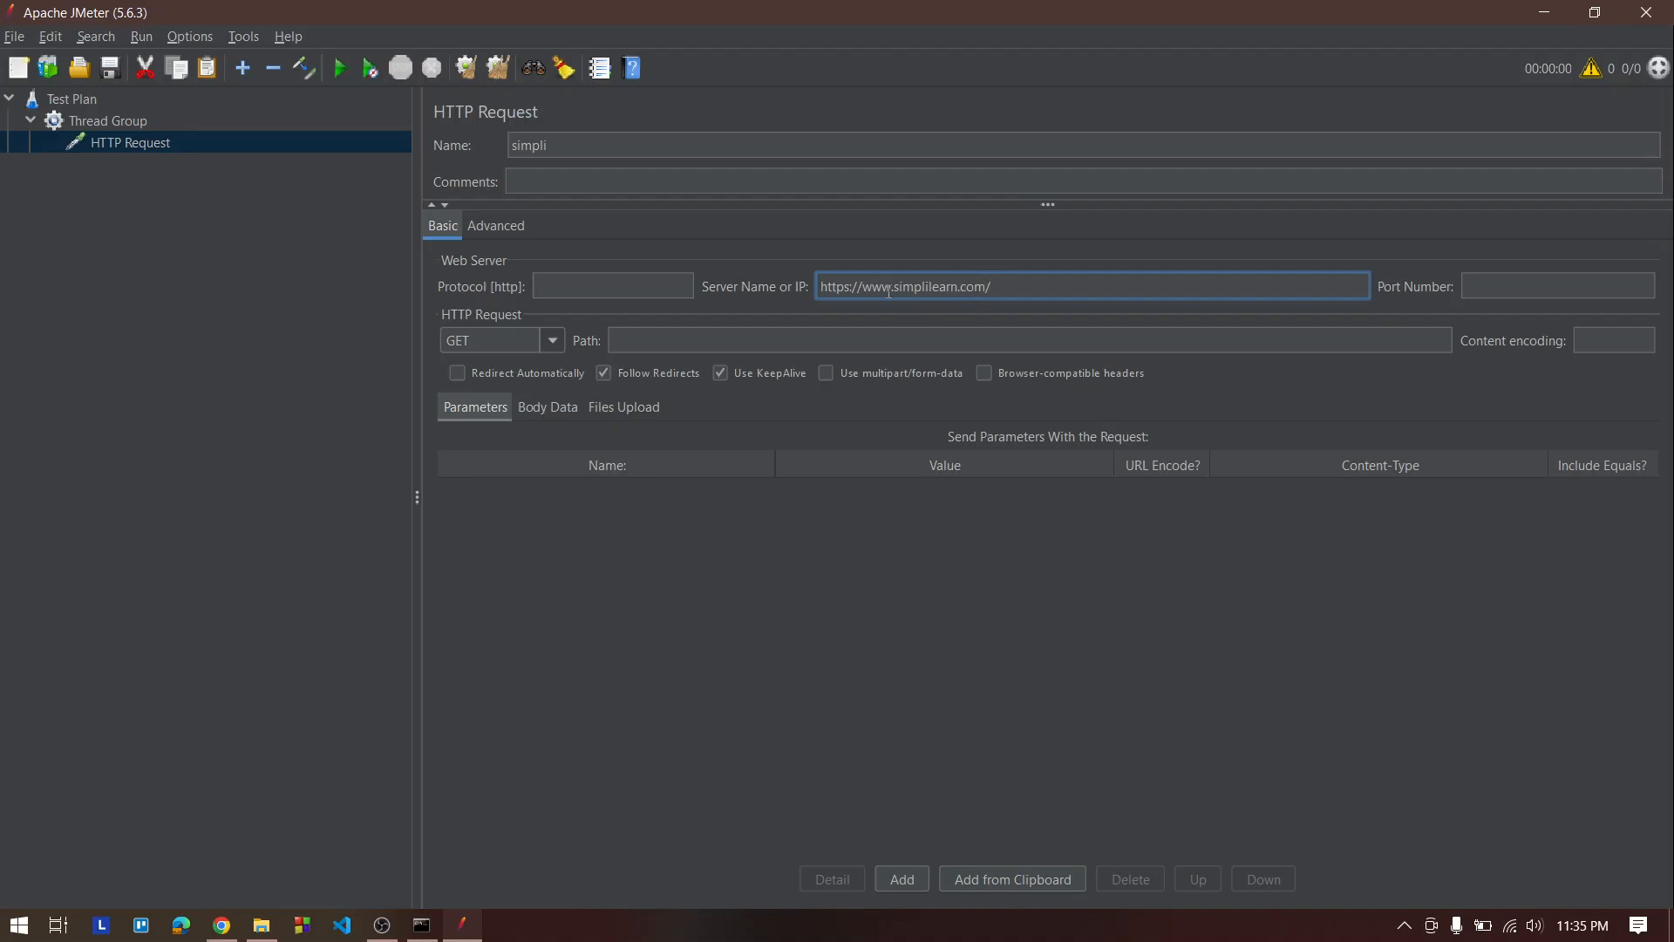
drag(838, 286, 852, 294)
key(ctrl+x)
click(597, 293)
key(ctrl+v)
click(834, 286)
key(Delete)
key(Delete)
key(Delete)
click(735, 346)
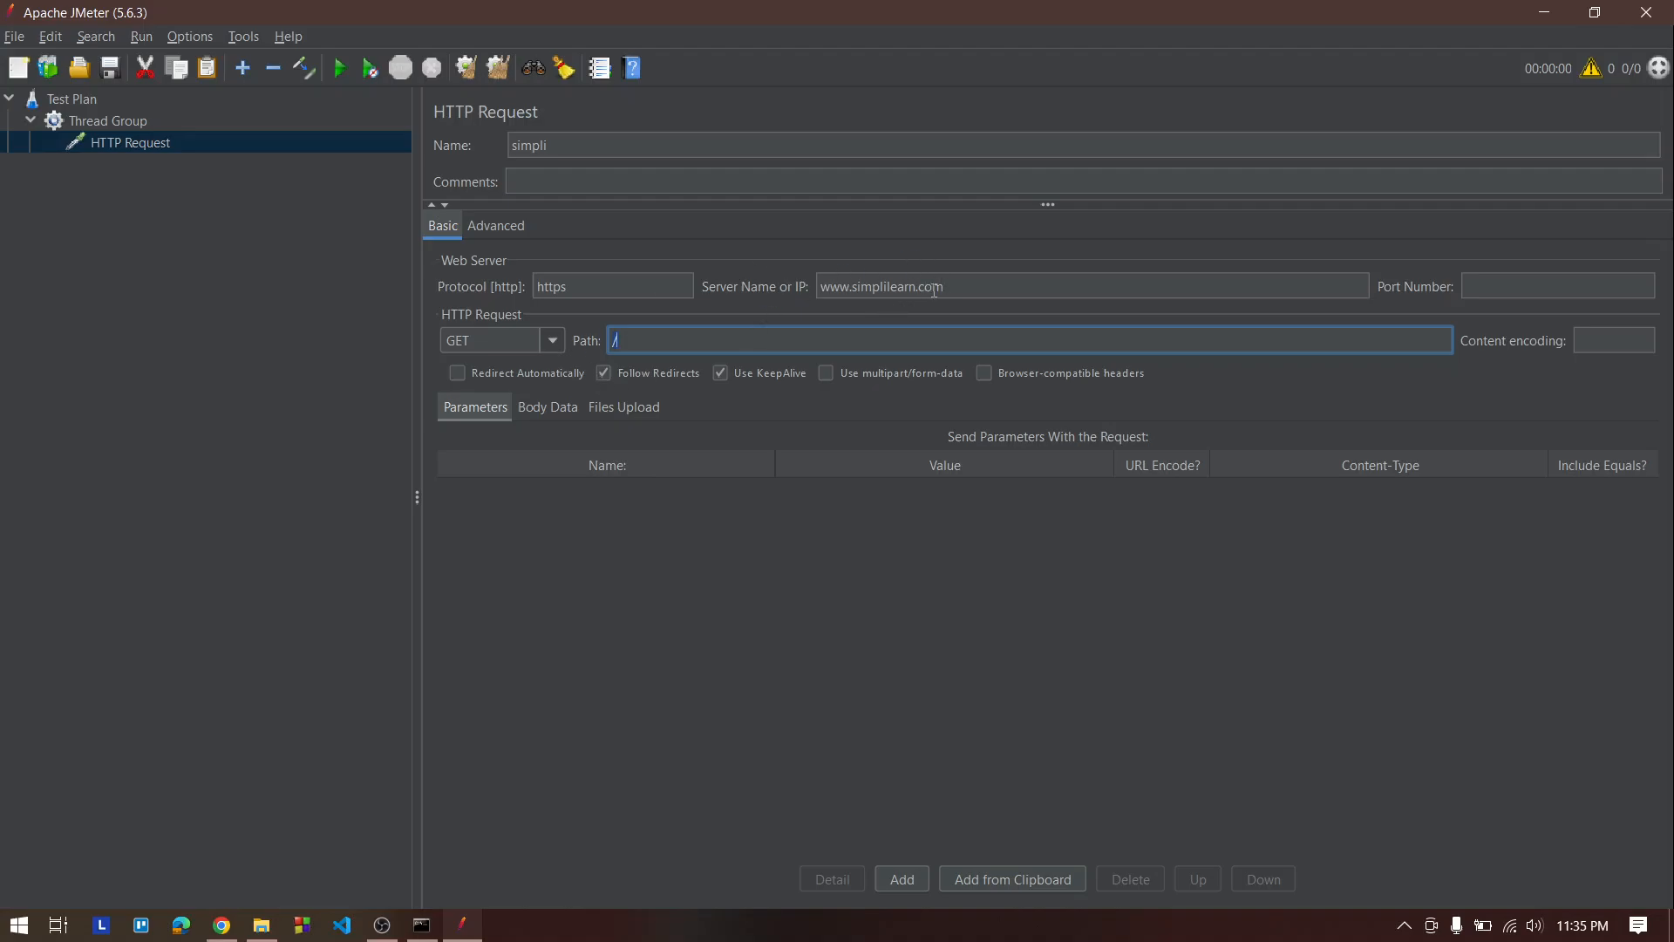
Review the HTTP request's Advanced settings and return to its Basic settings
click(531, 149)
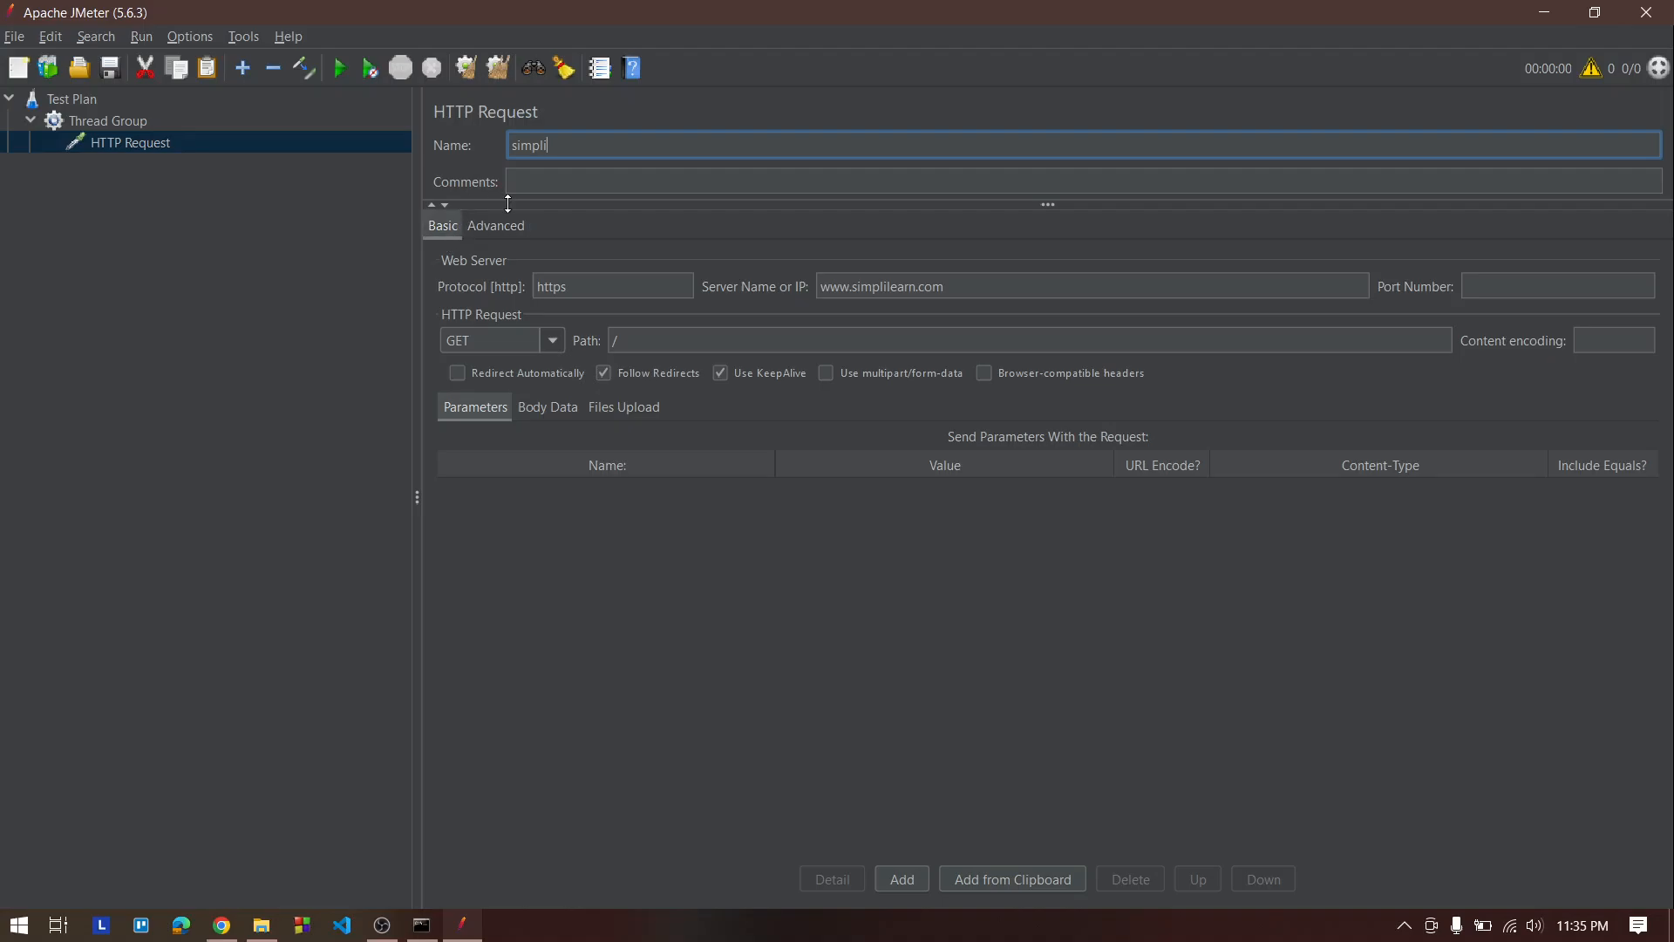
click(498, 228)
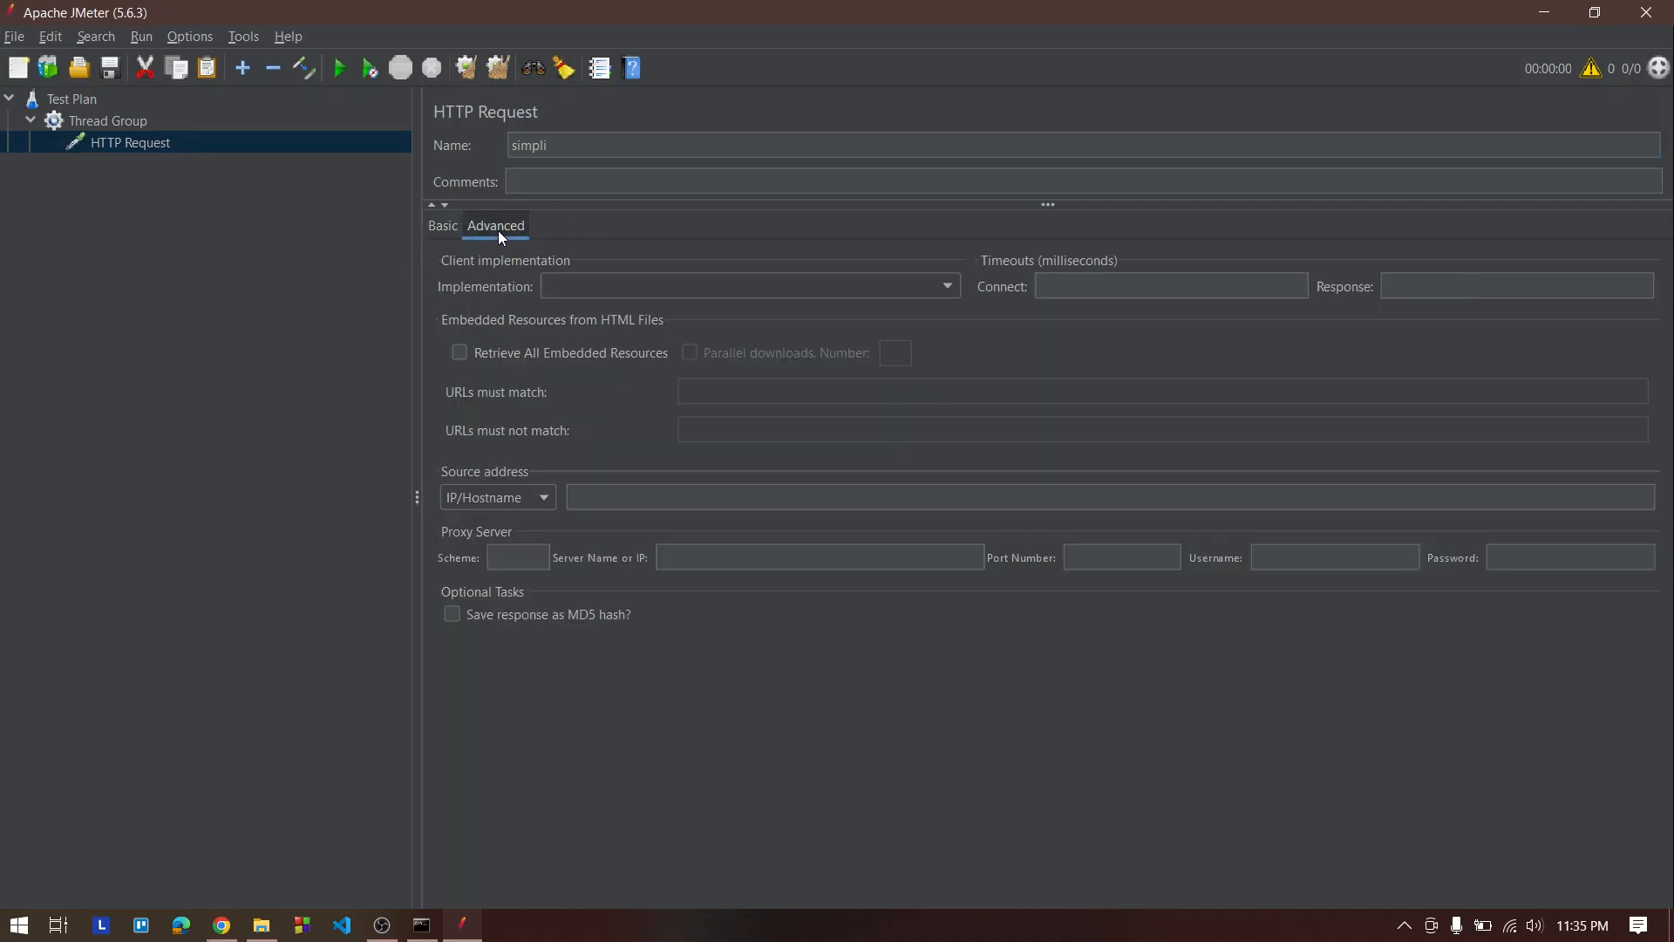
click(454, 227)
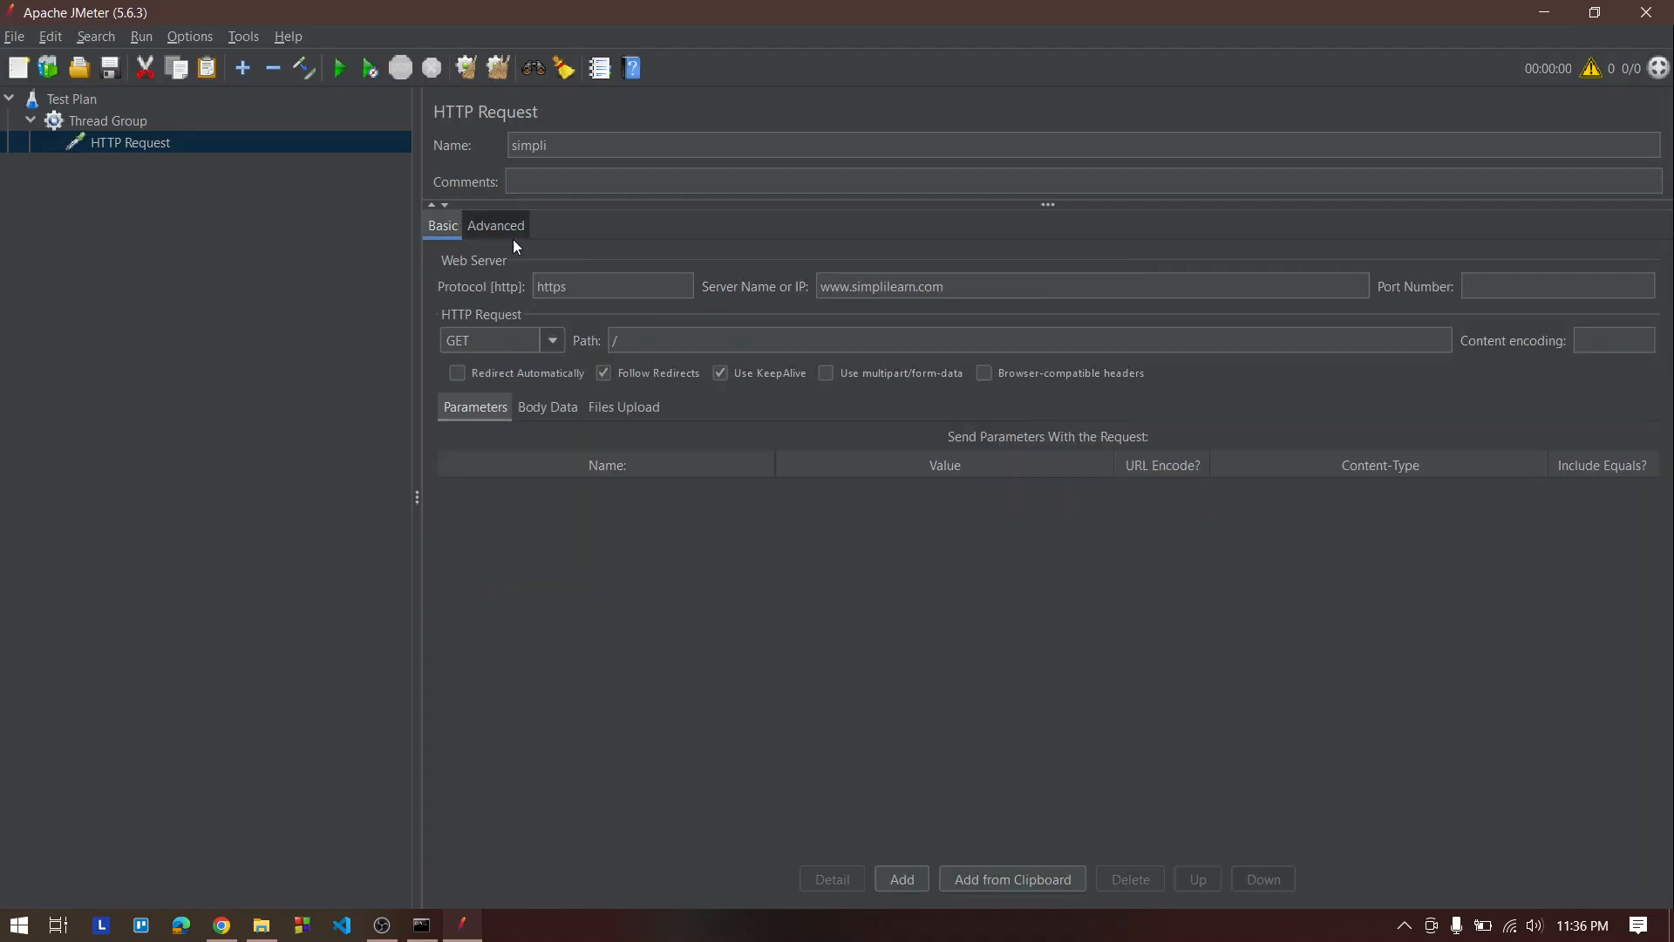
Add a View Results Tree listener under the simpli request
right_click(181, 142)
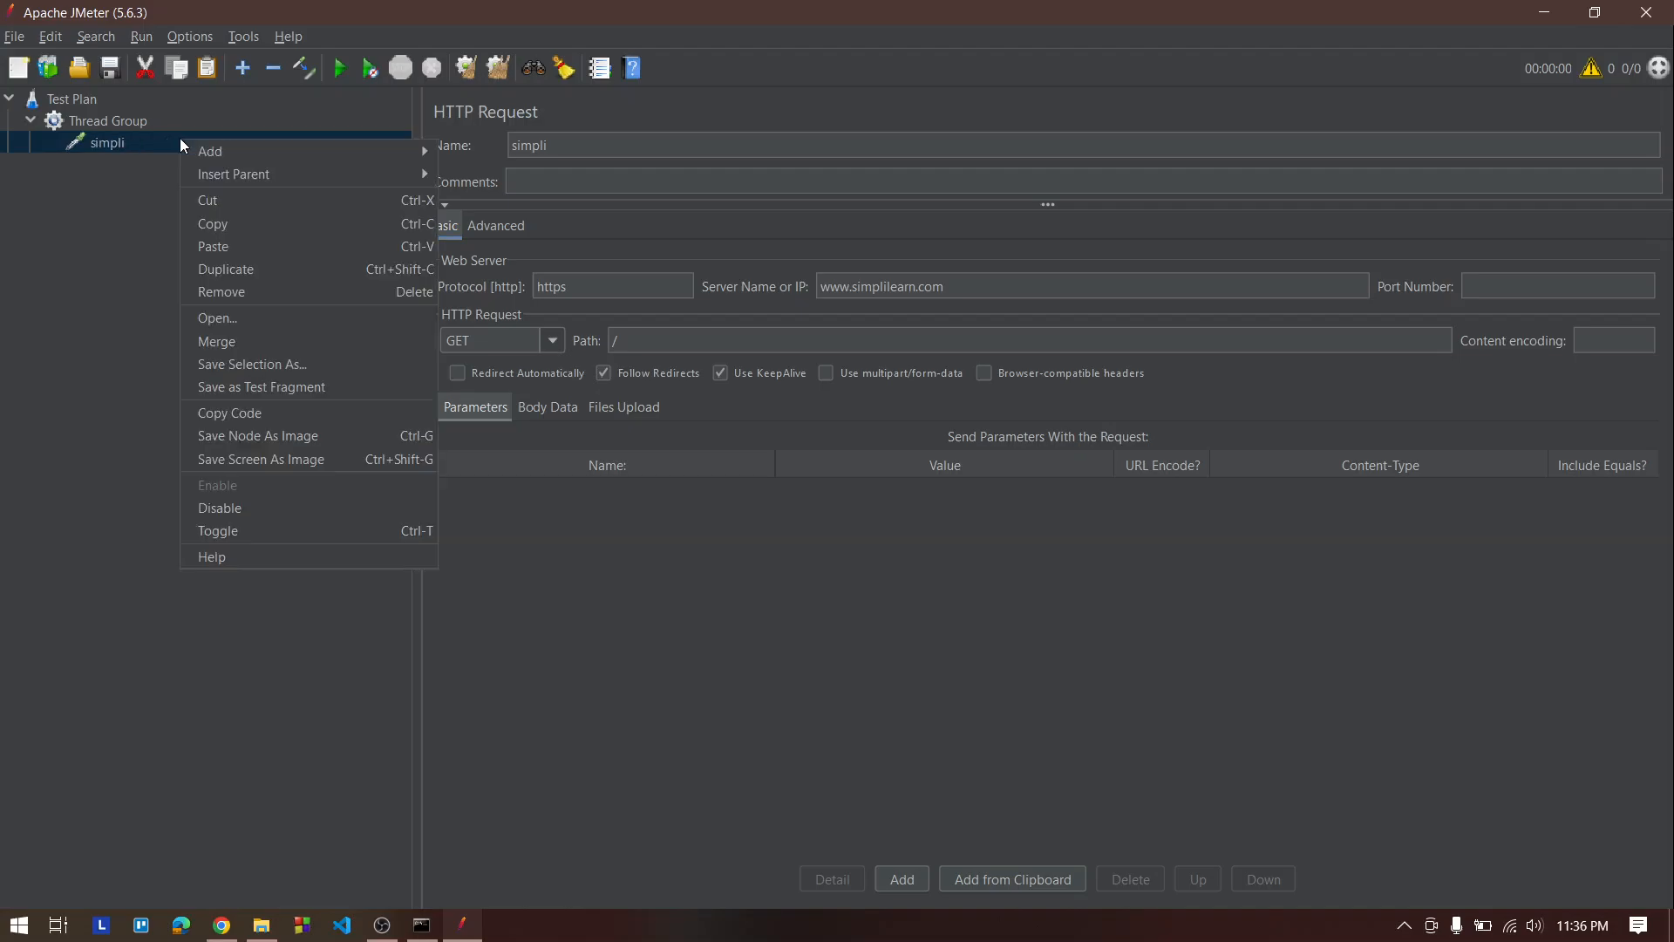
mouse_move(228, 148)
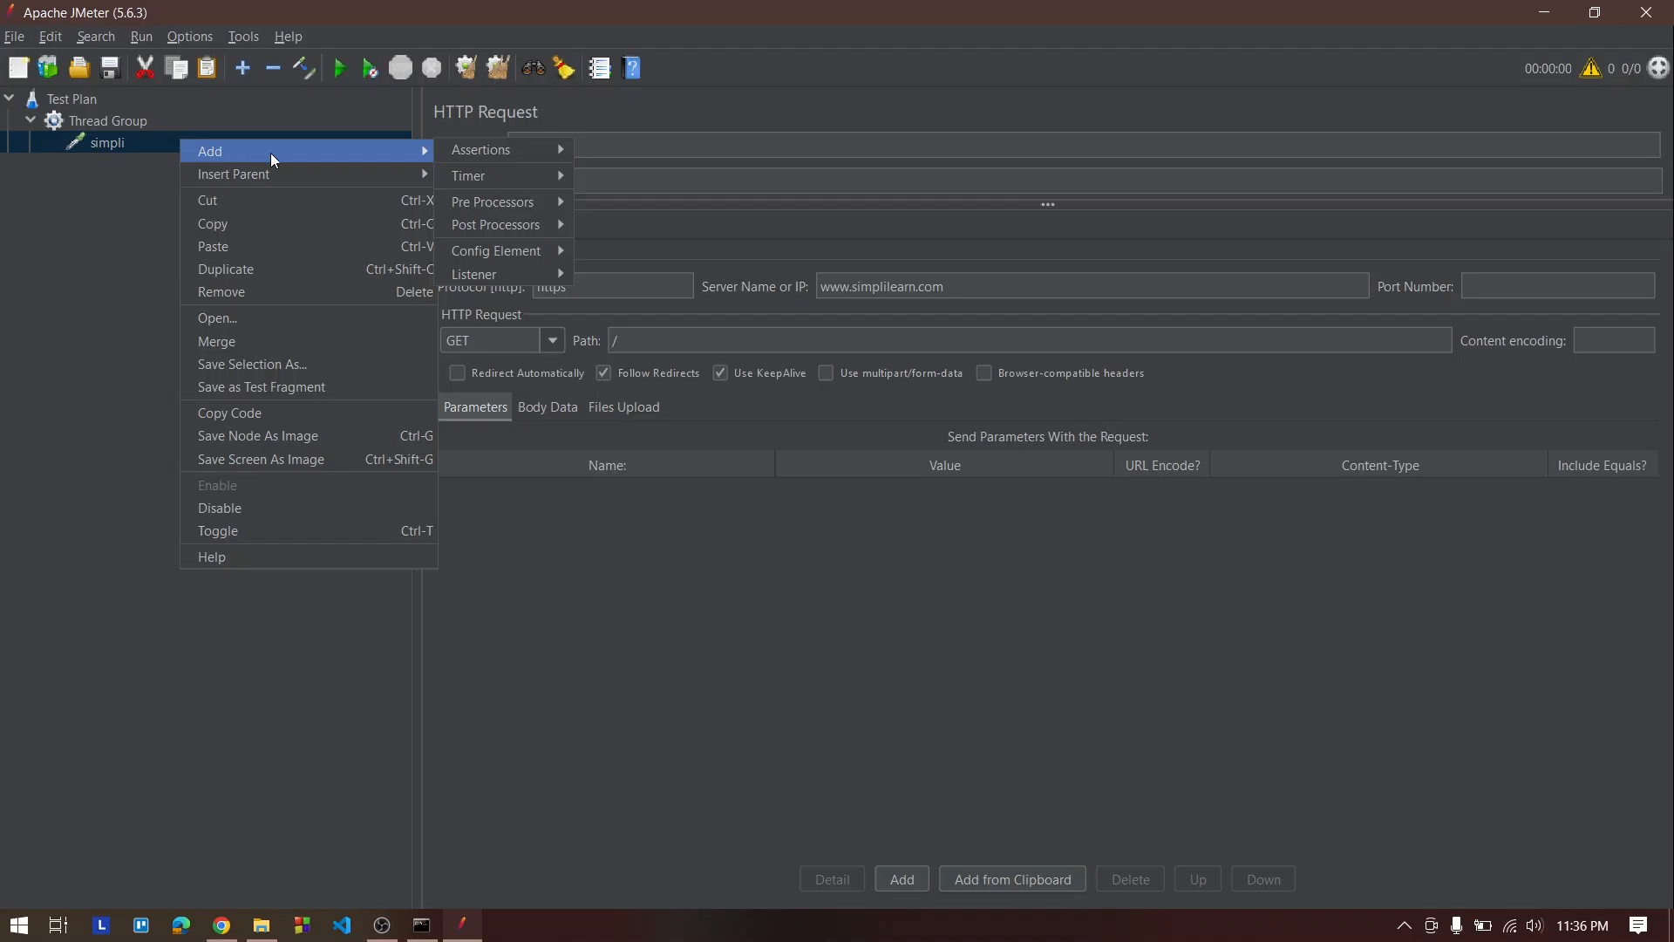
click(46, 228)
right_click(116, 155)
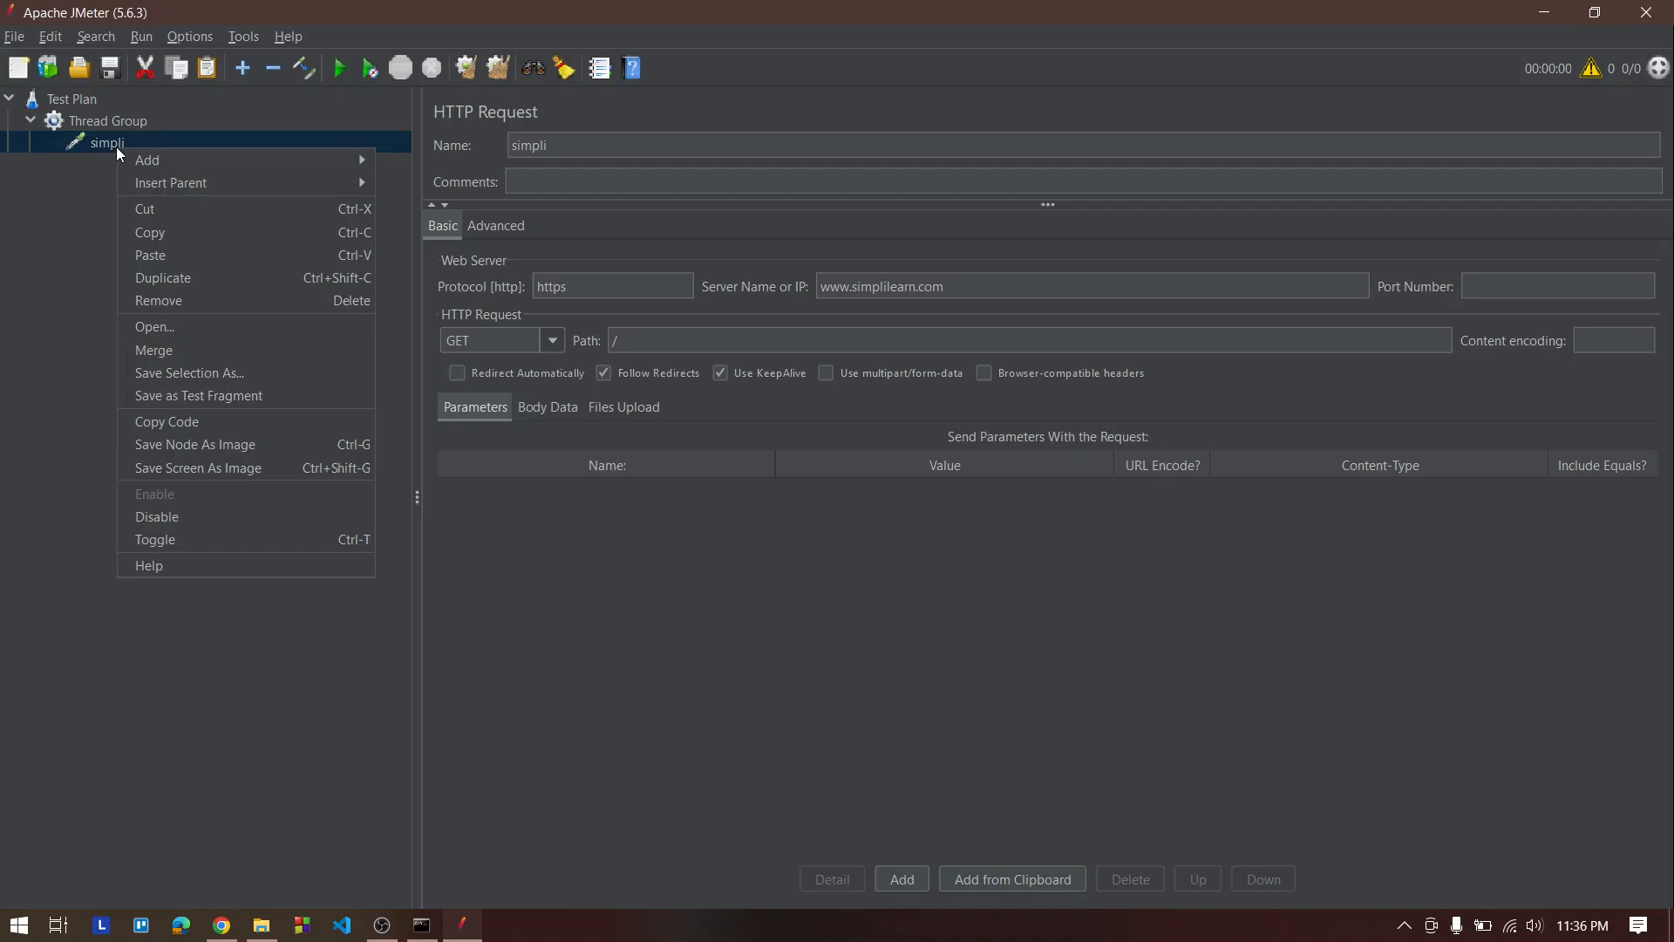
mouse_move(177, 165)
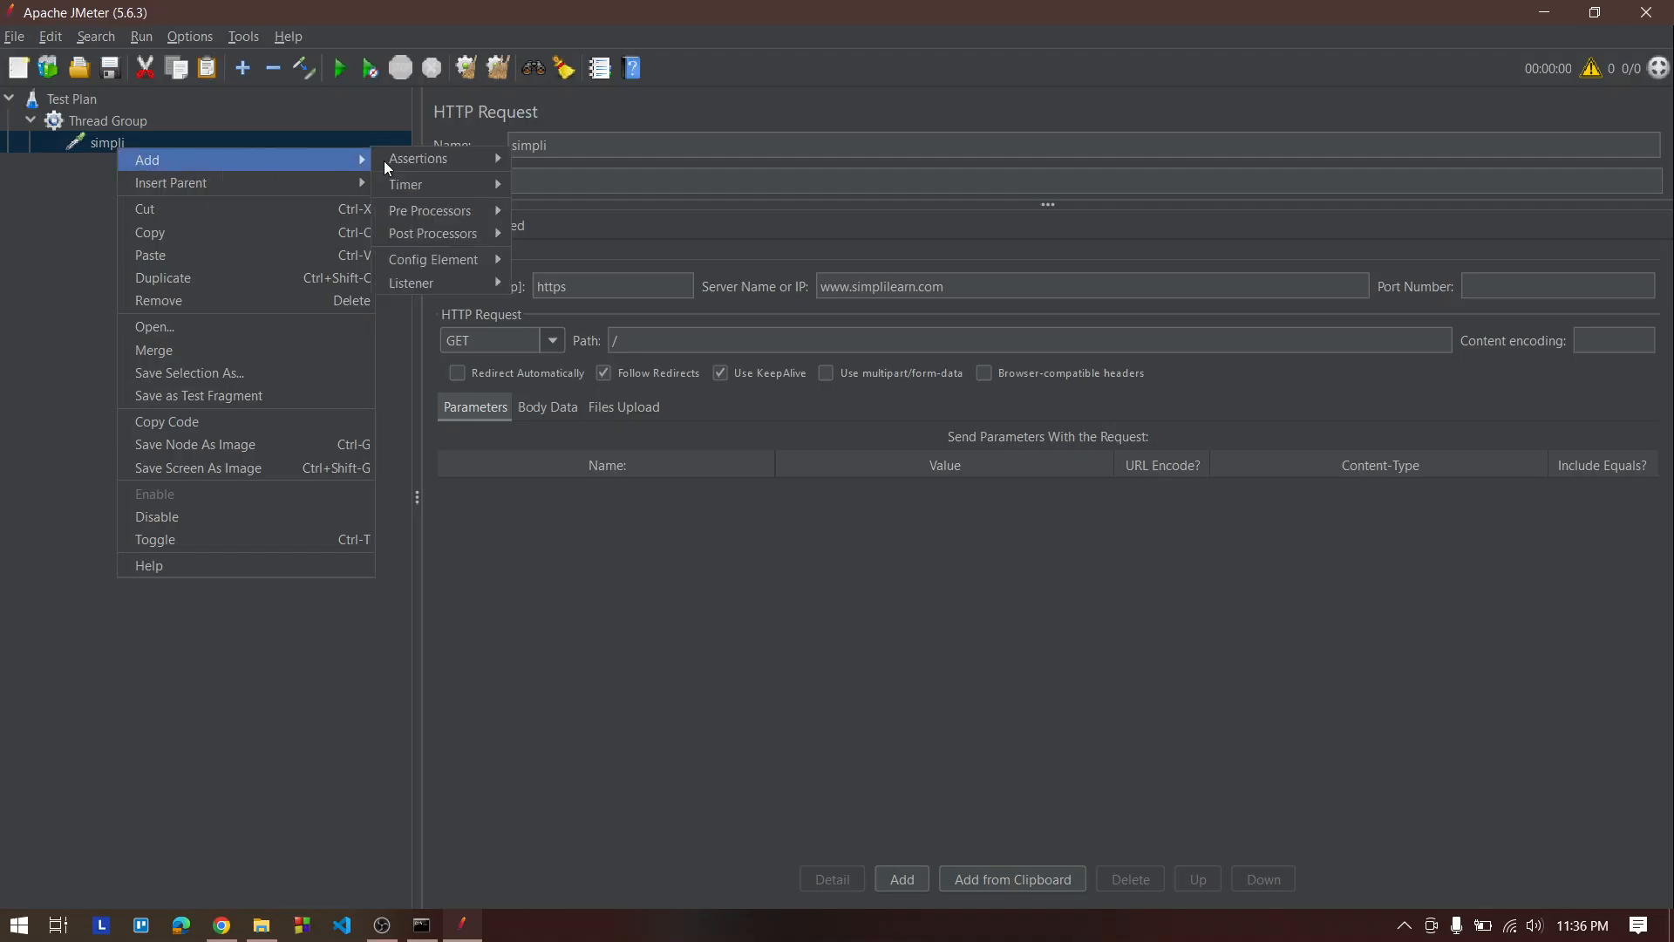
mouse_move(473, 282)
click(586, 283)
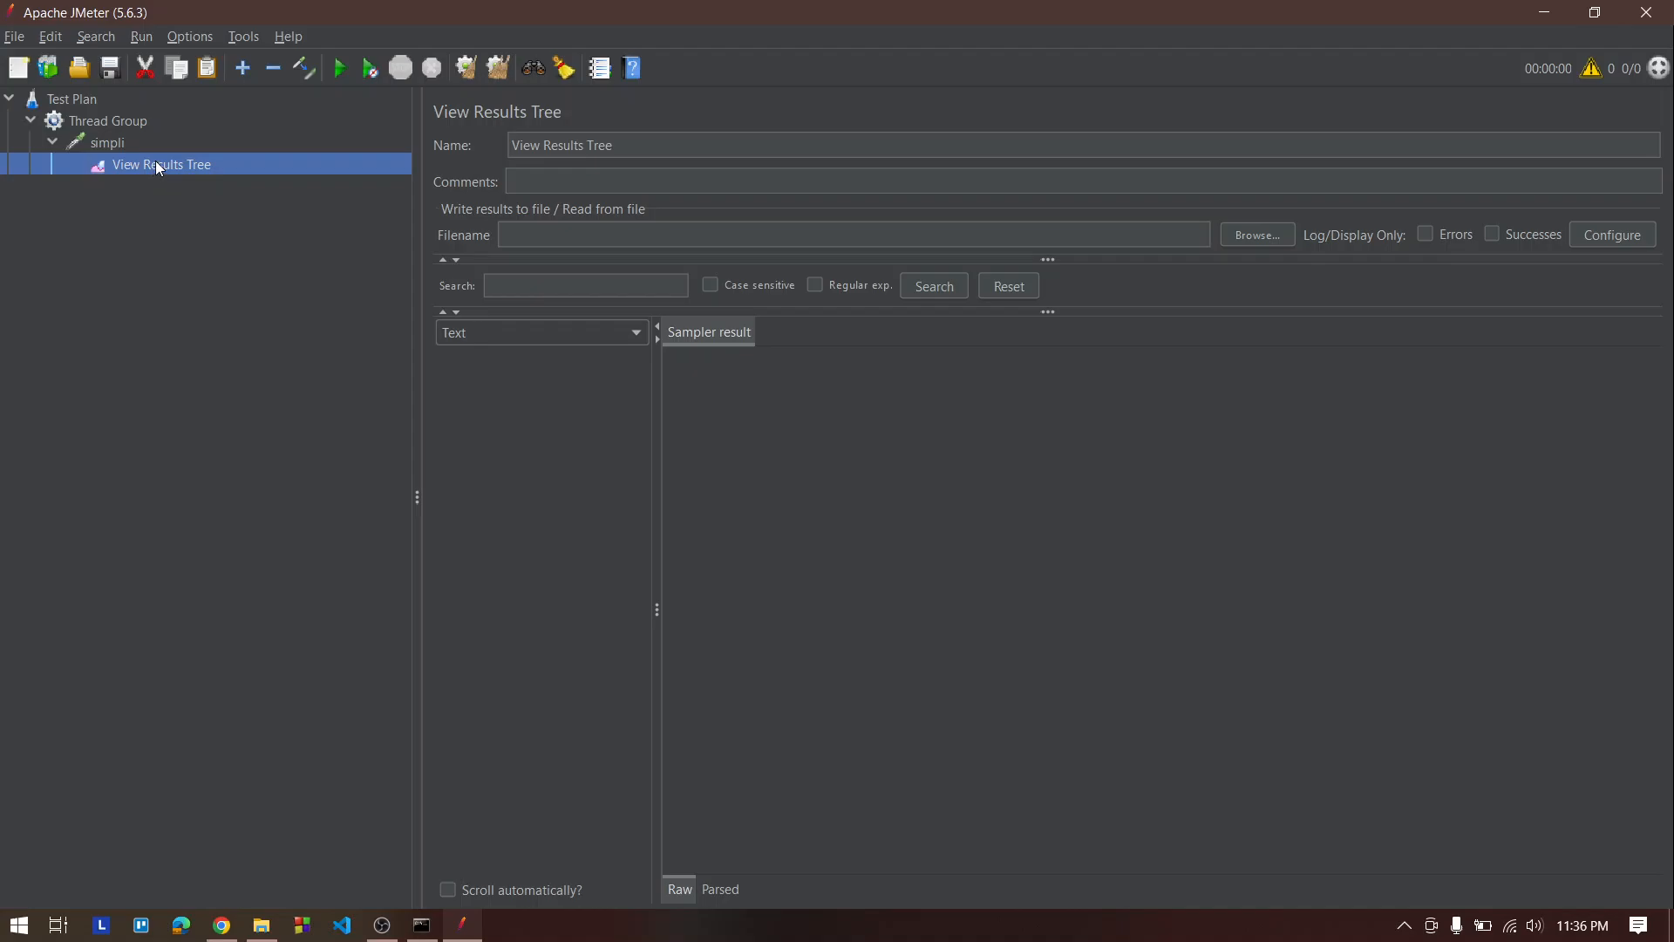
Add a View Results in Table listener under the simpli request
click(88, 140)
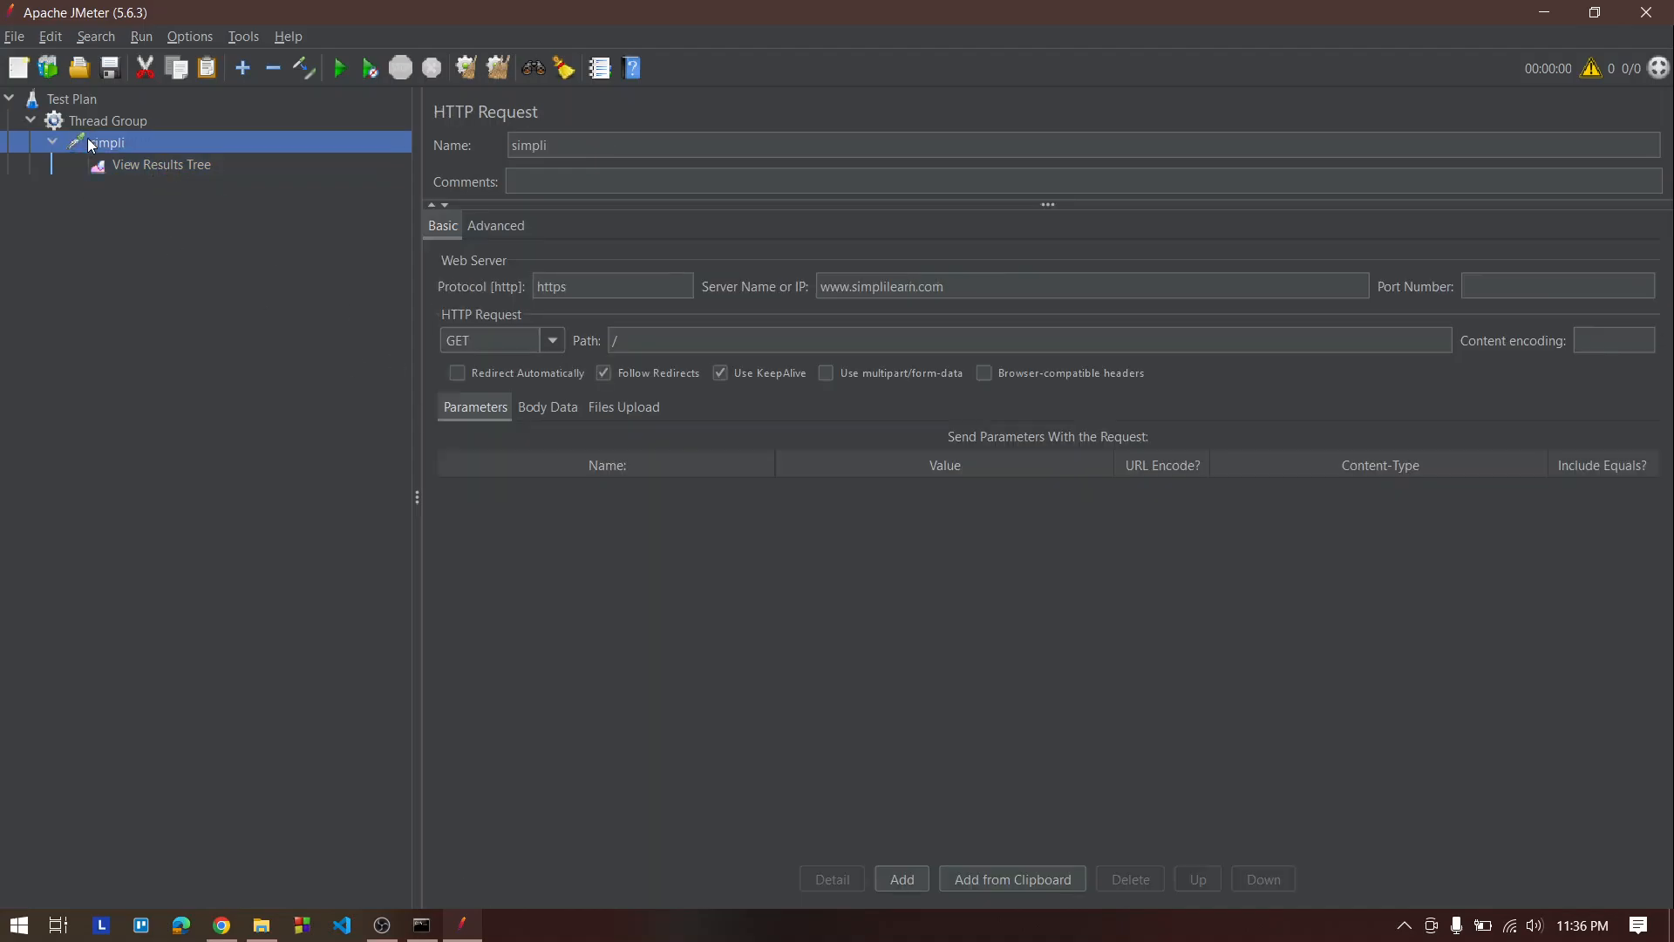
right_click(97, 142)
mouse_move(157, 151)
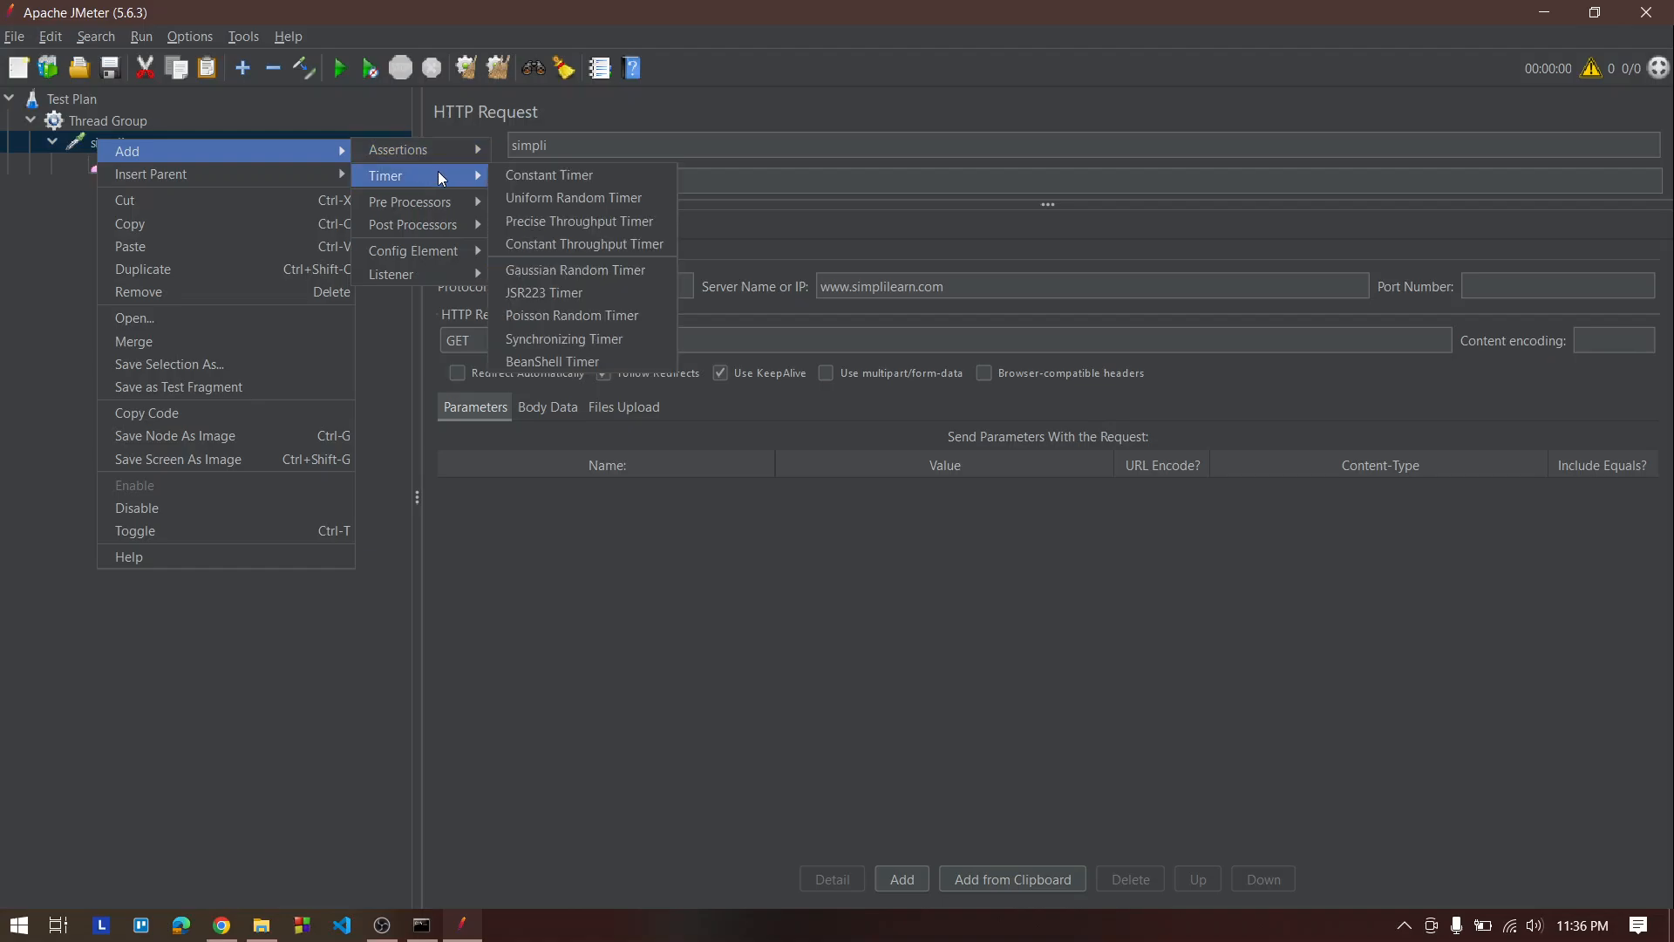
mouse_move(431, 274)
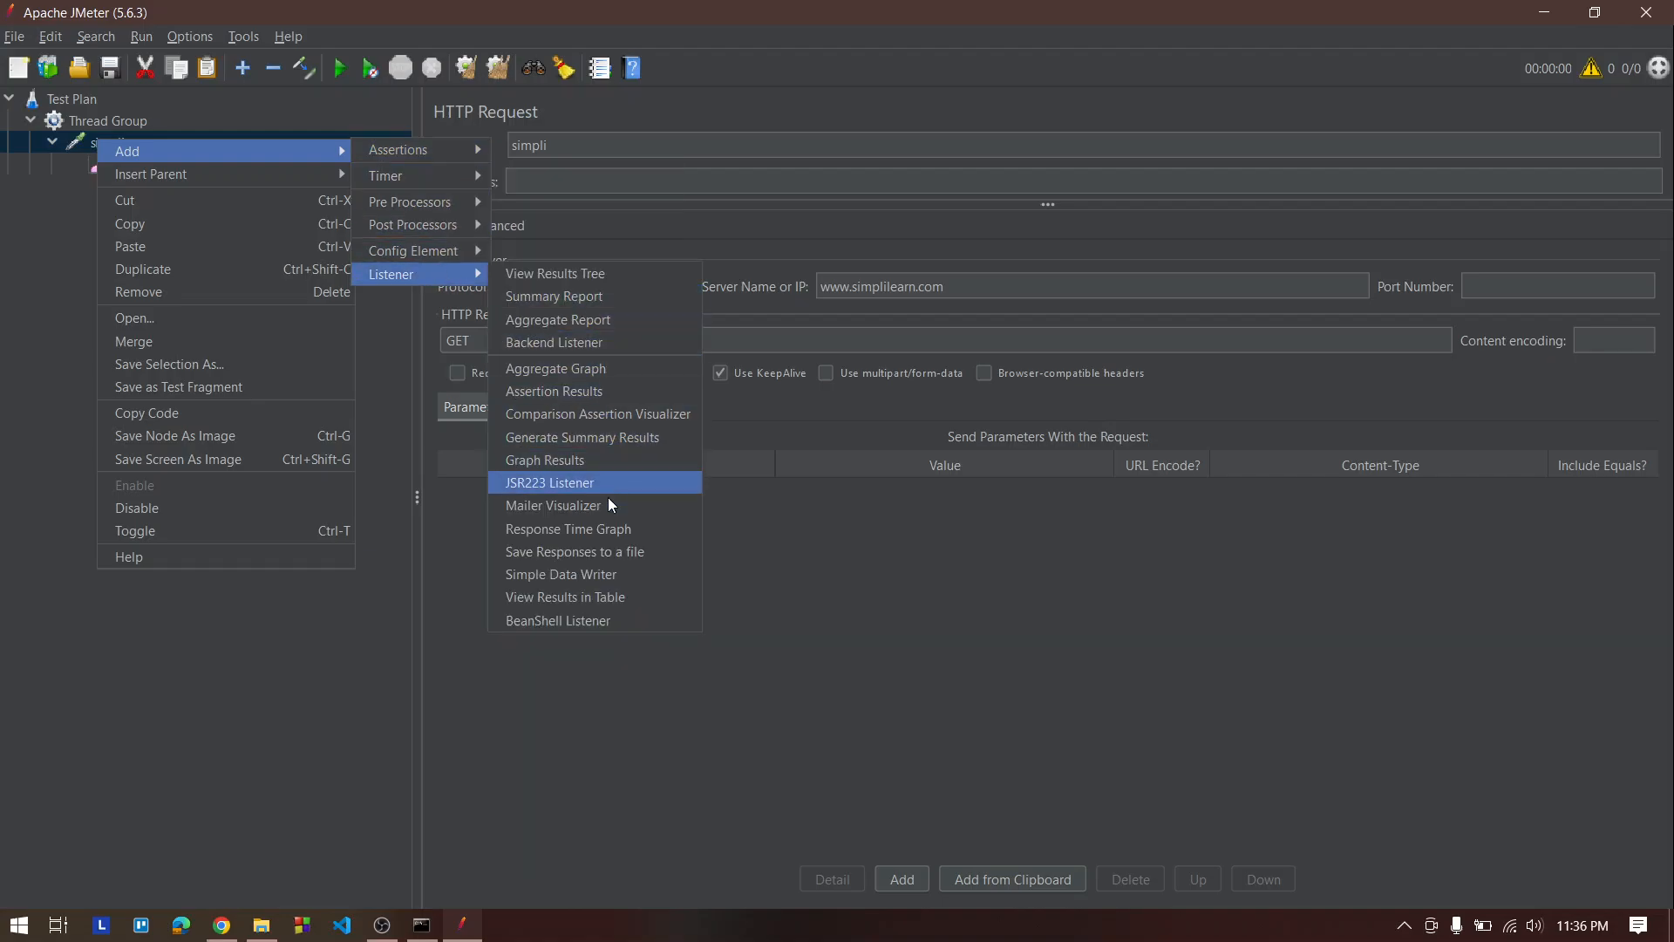
click(600, 596)
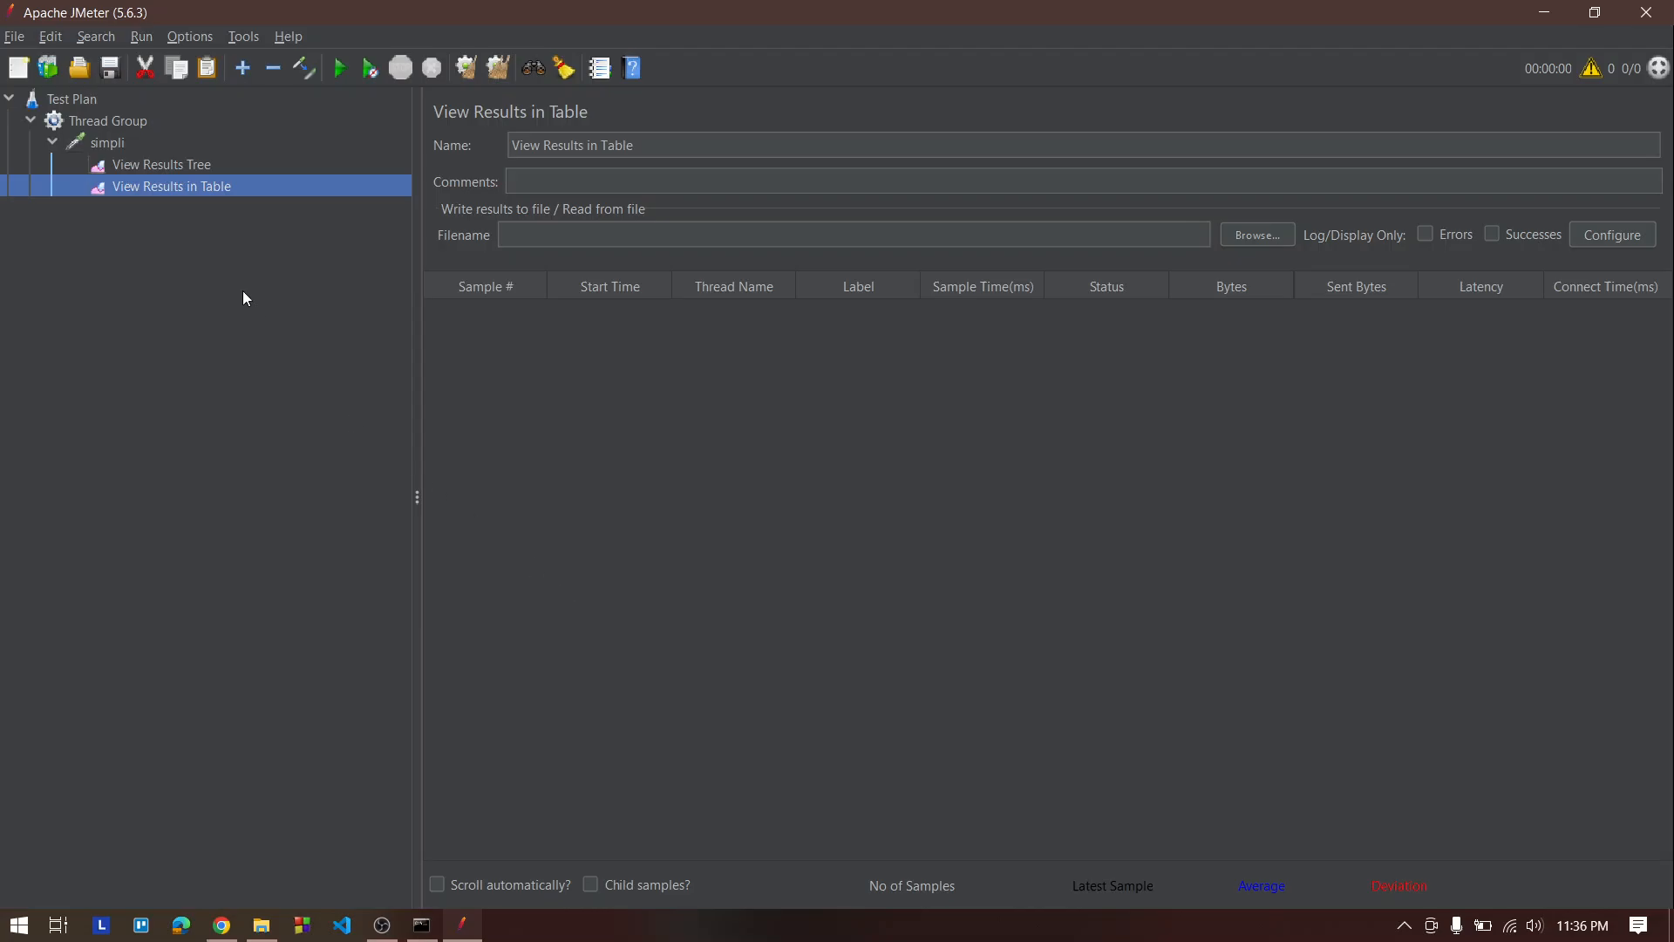
Save the test plan as a .jmx file in the bin folder, named with the user's name followed by _27
click(129, 144)
click(139, 123)
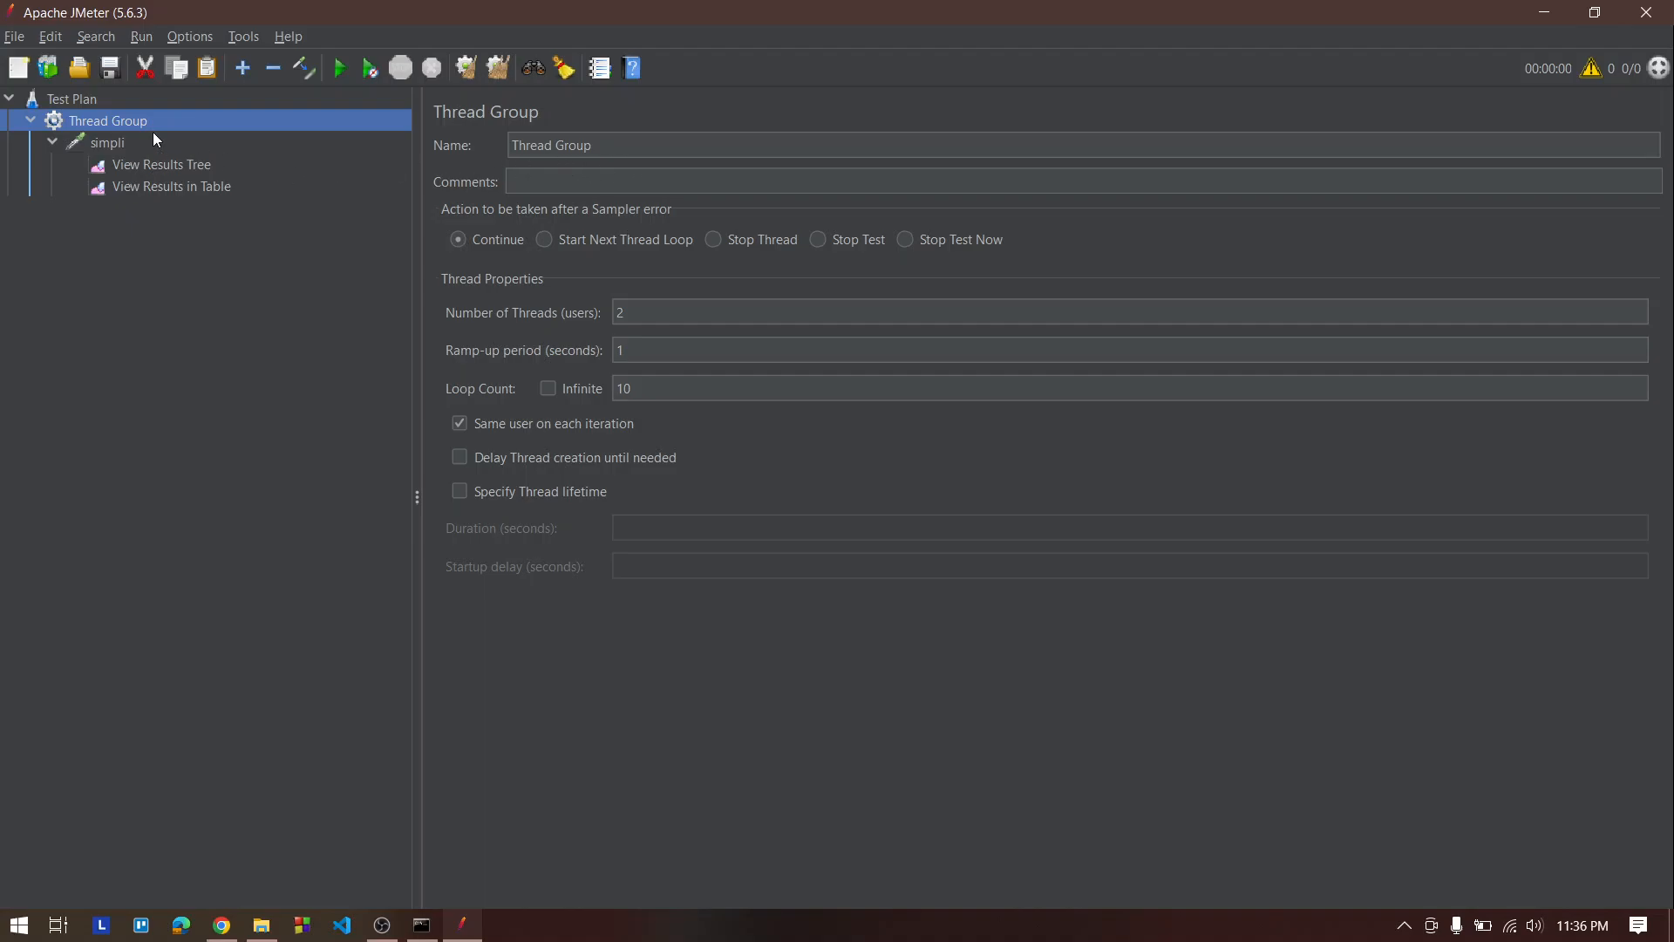
click(110, 77)
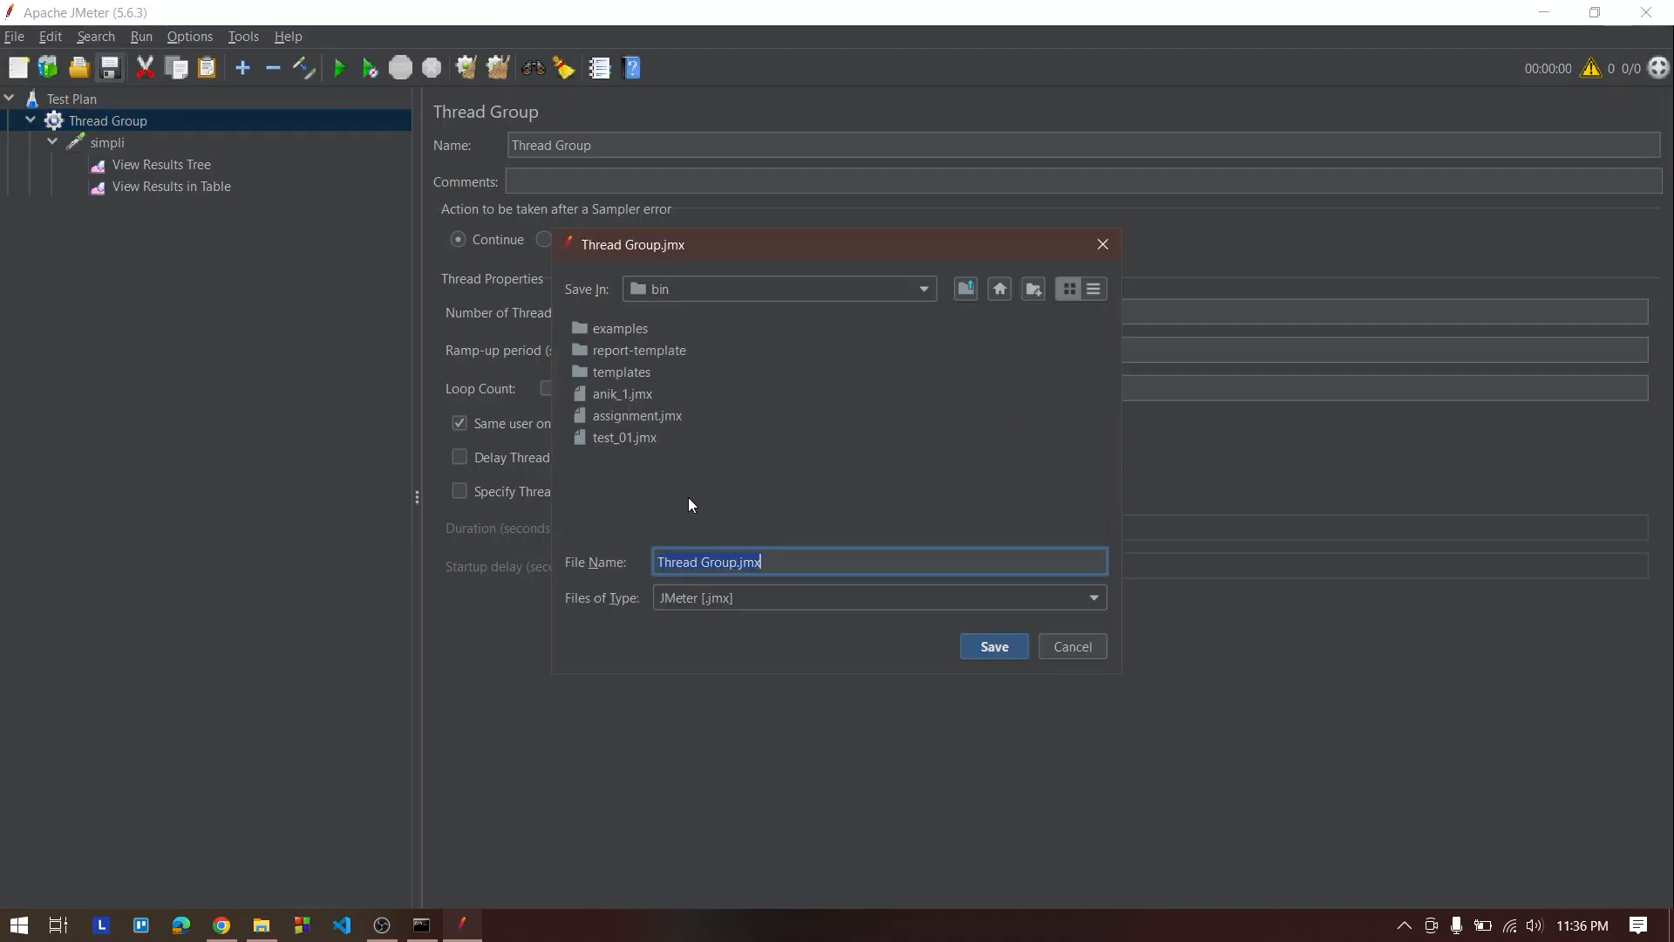
key(BackSpace)
text(anik_paul)
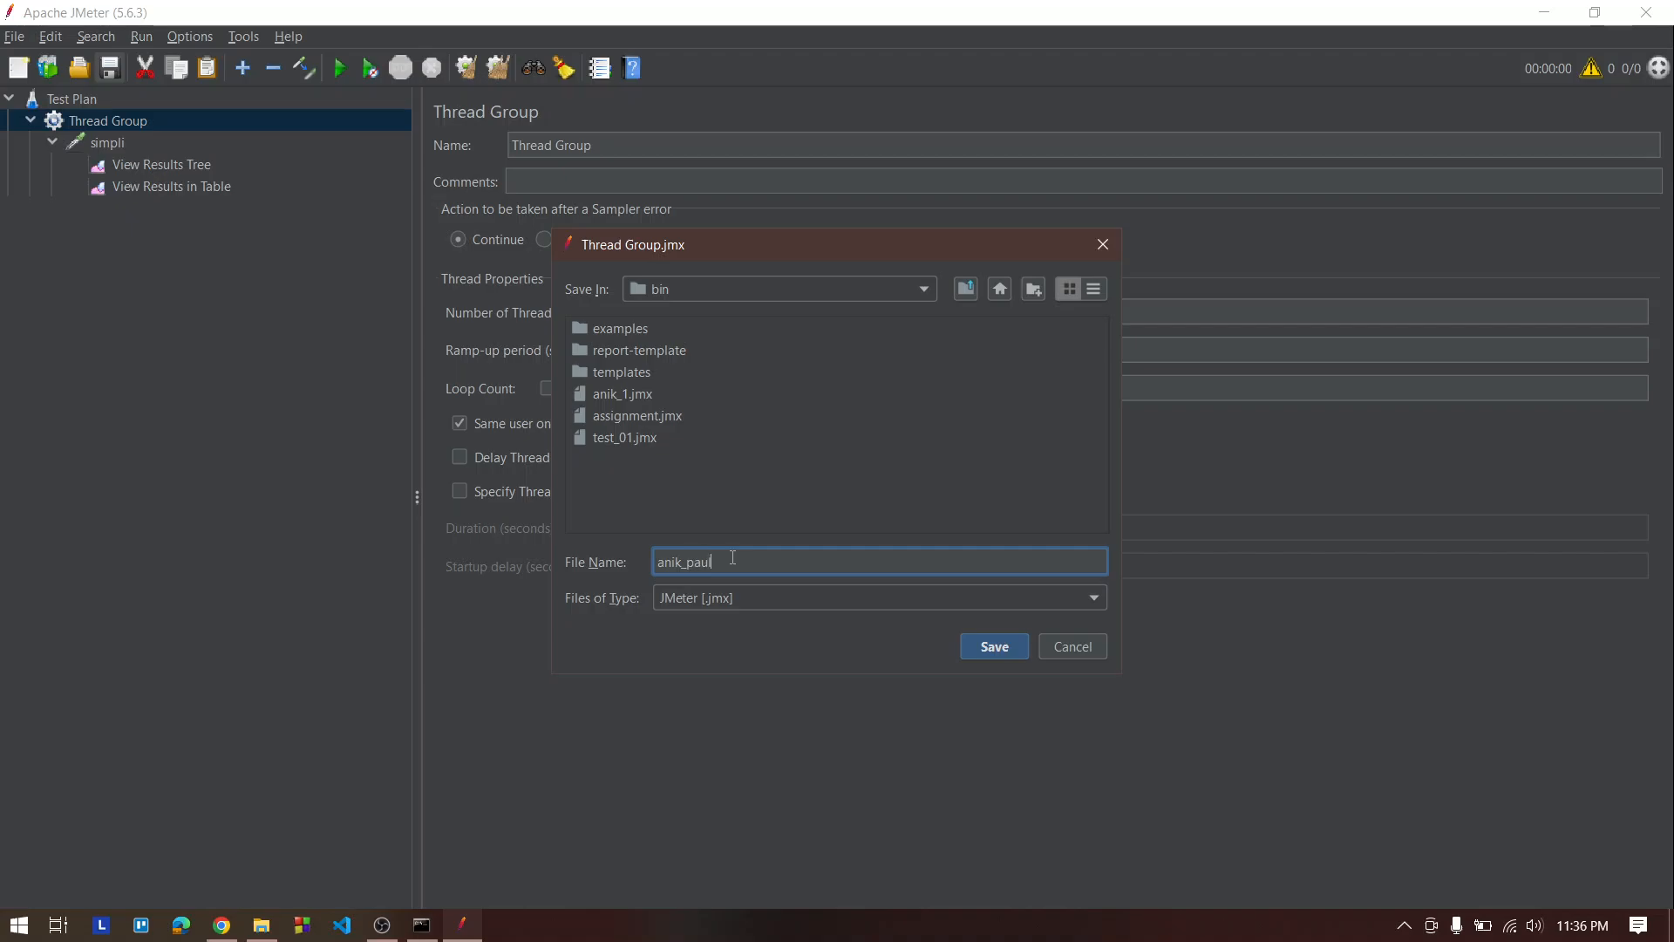
text(_27)
click(984, 647)
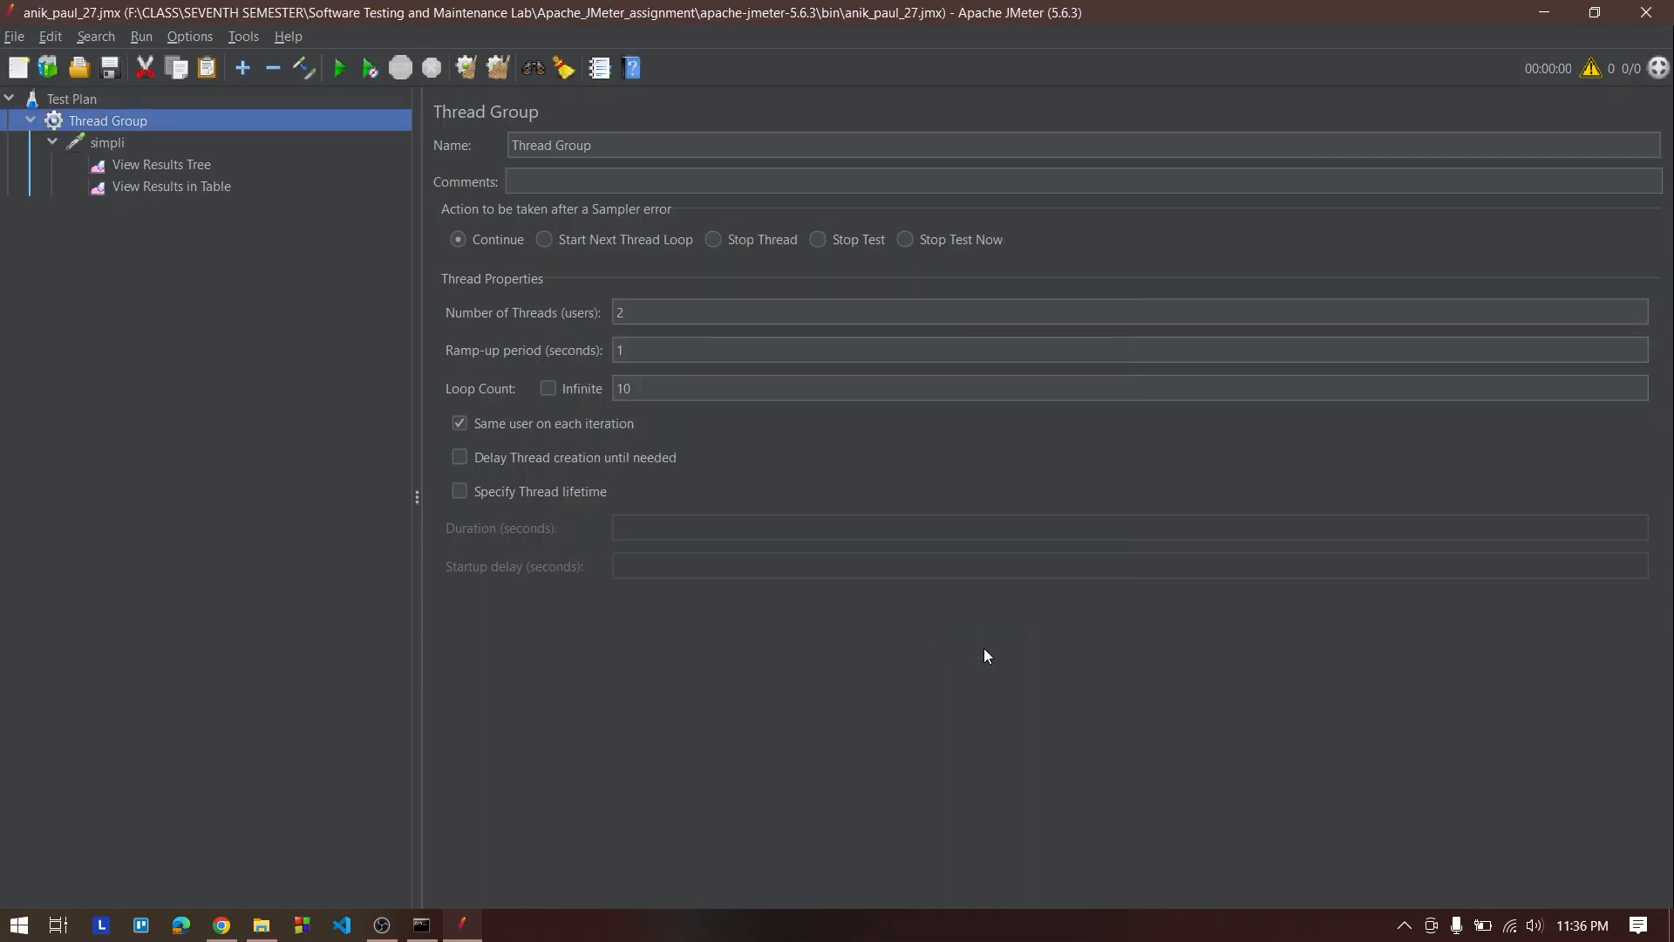
Run the test plan and open the View Results Tree listener
click(340, 70)
click(181, 167)
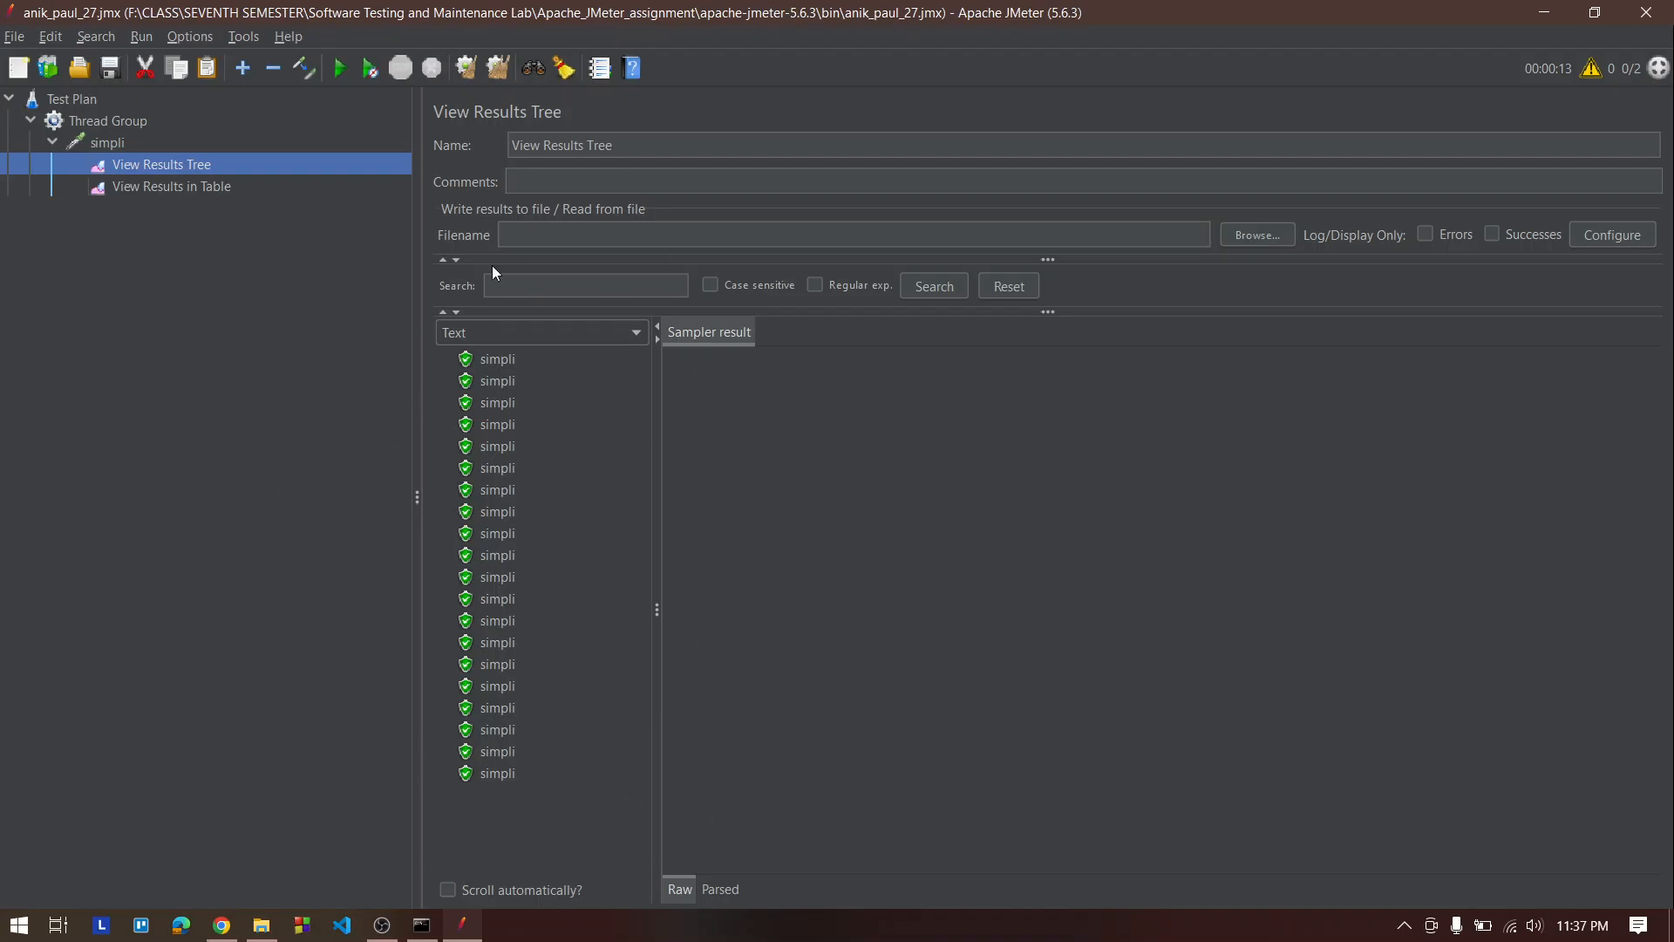
Inspect one sample's sampler result, request and response data in the results tree
click(500, 404)
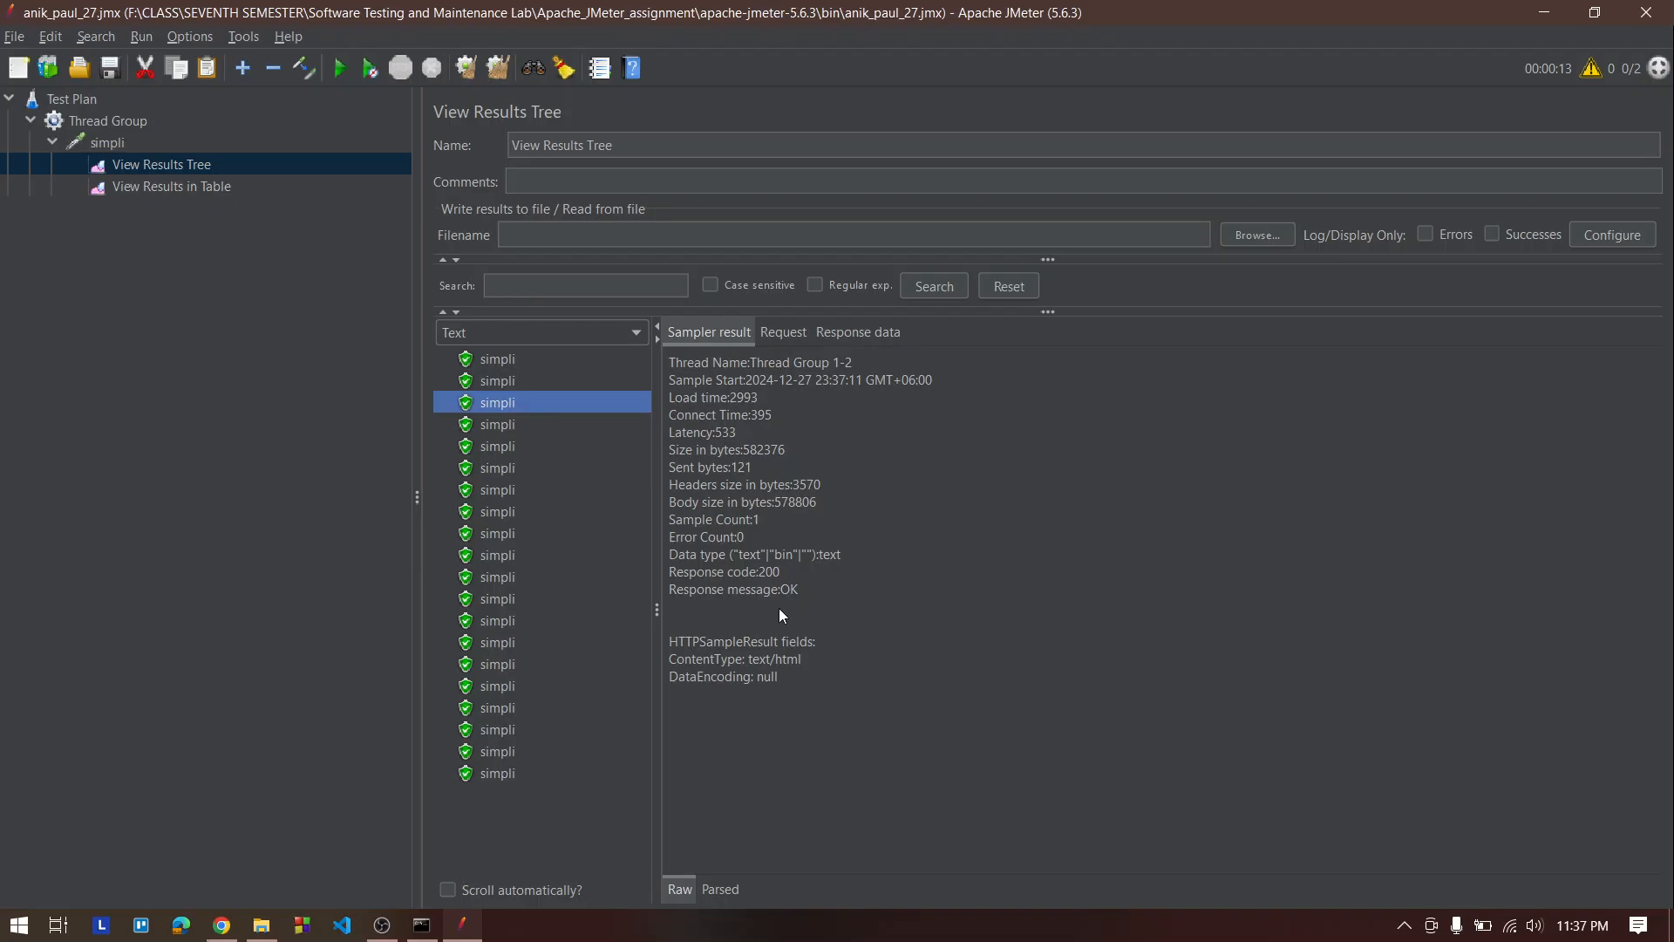
click(799, 335)
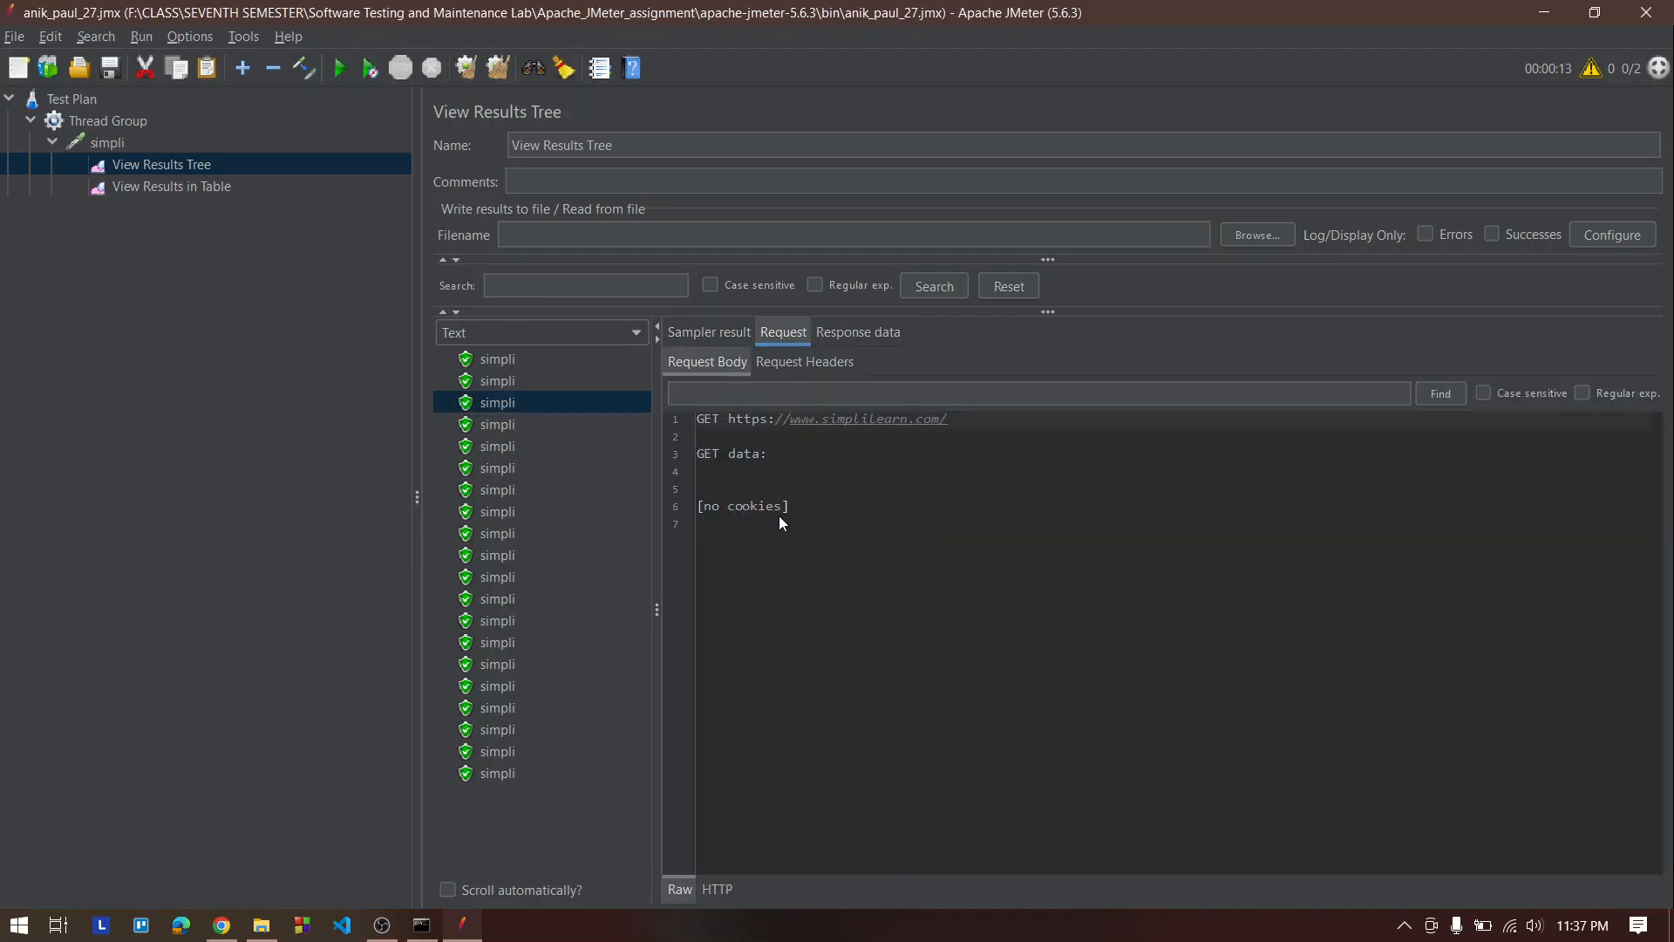
click(877, 332)
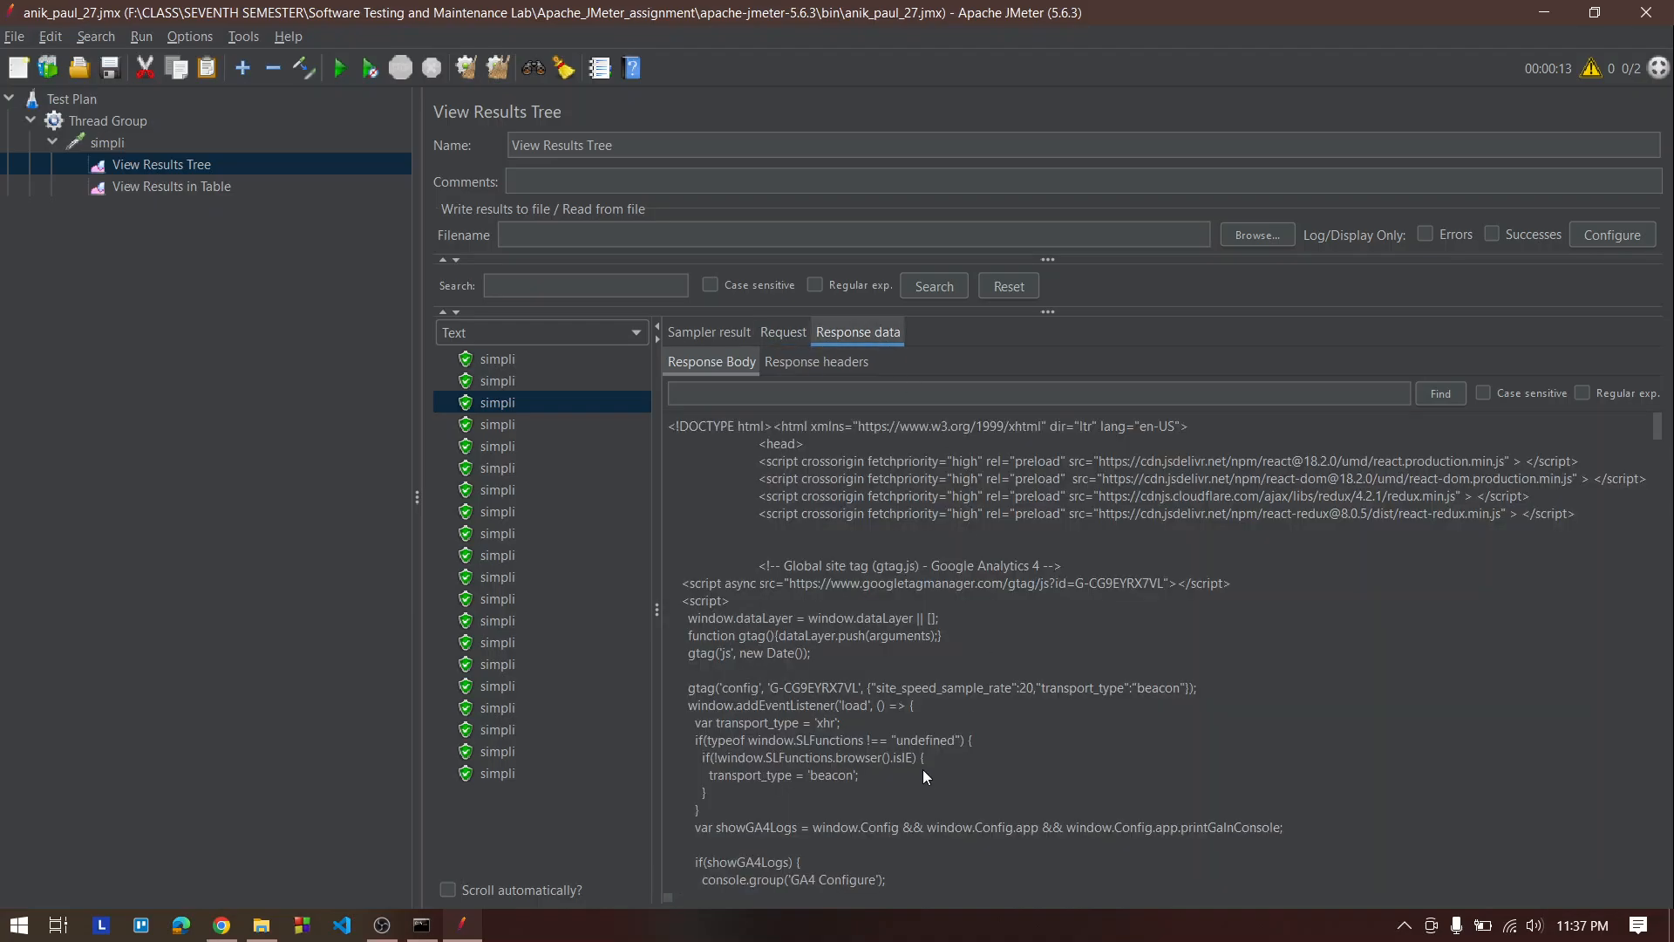
scroll(840, 527, down, 5)
scroll(977, 828, down, 5)
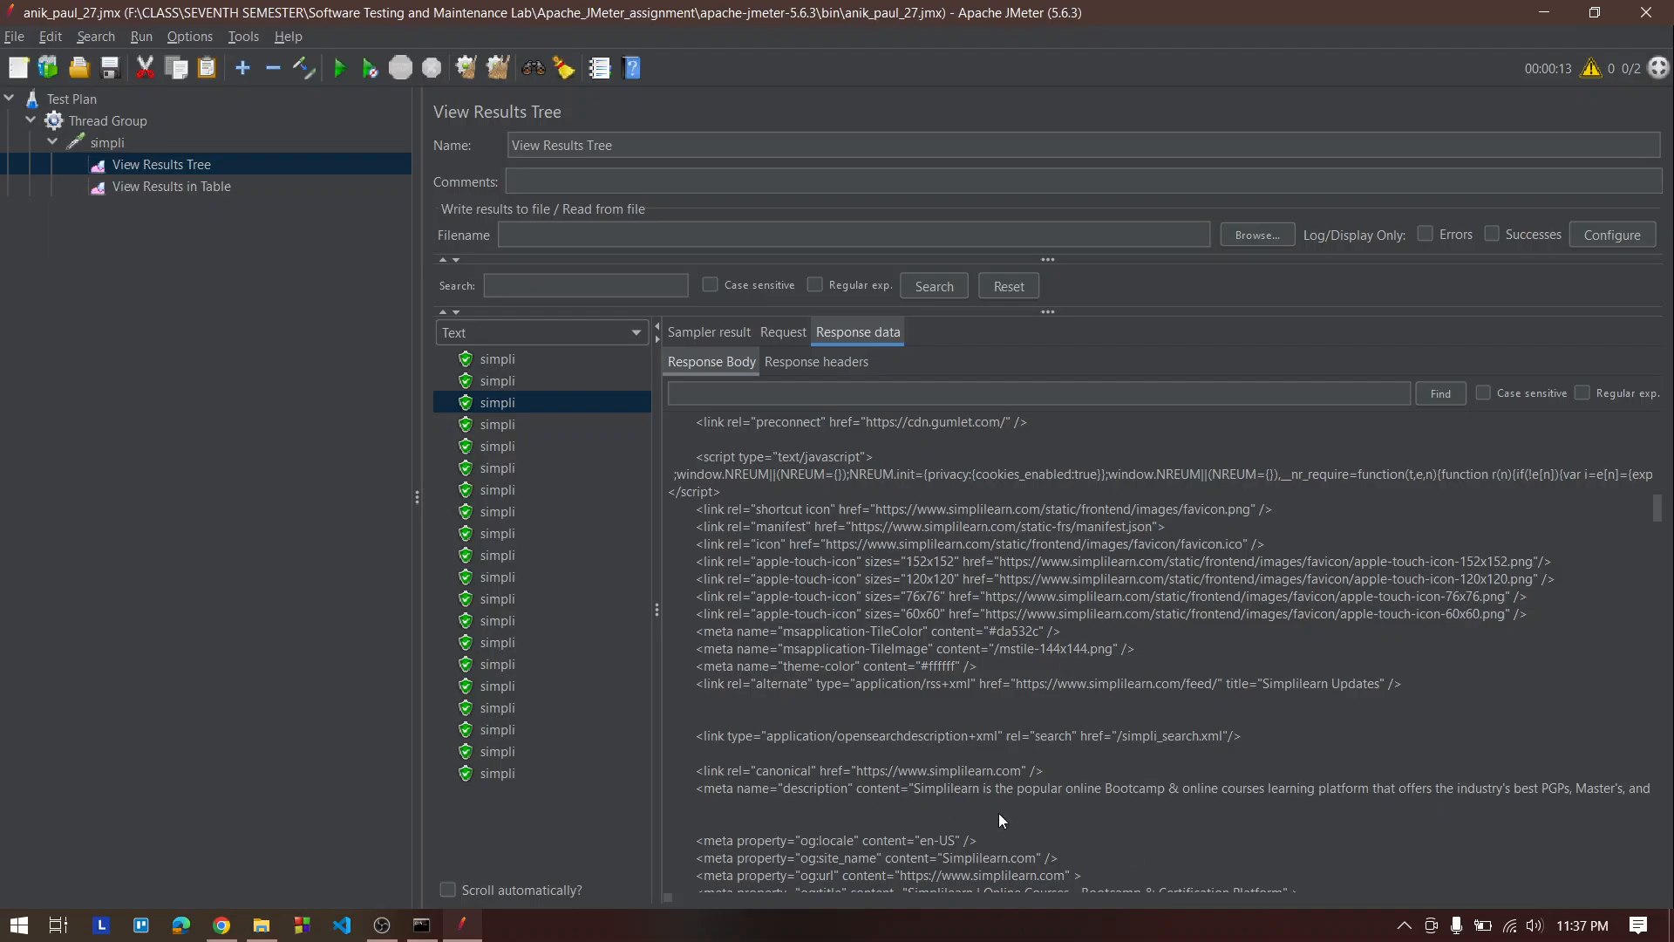
Review the top of the response body, then the sample rows in the results table
scroll(1036, 672, up, 10)
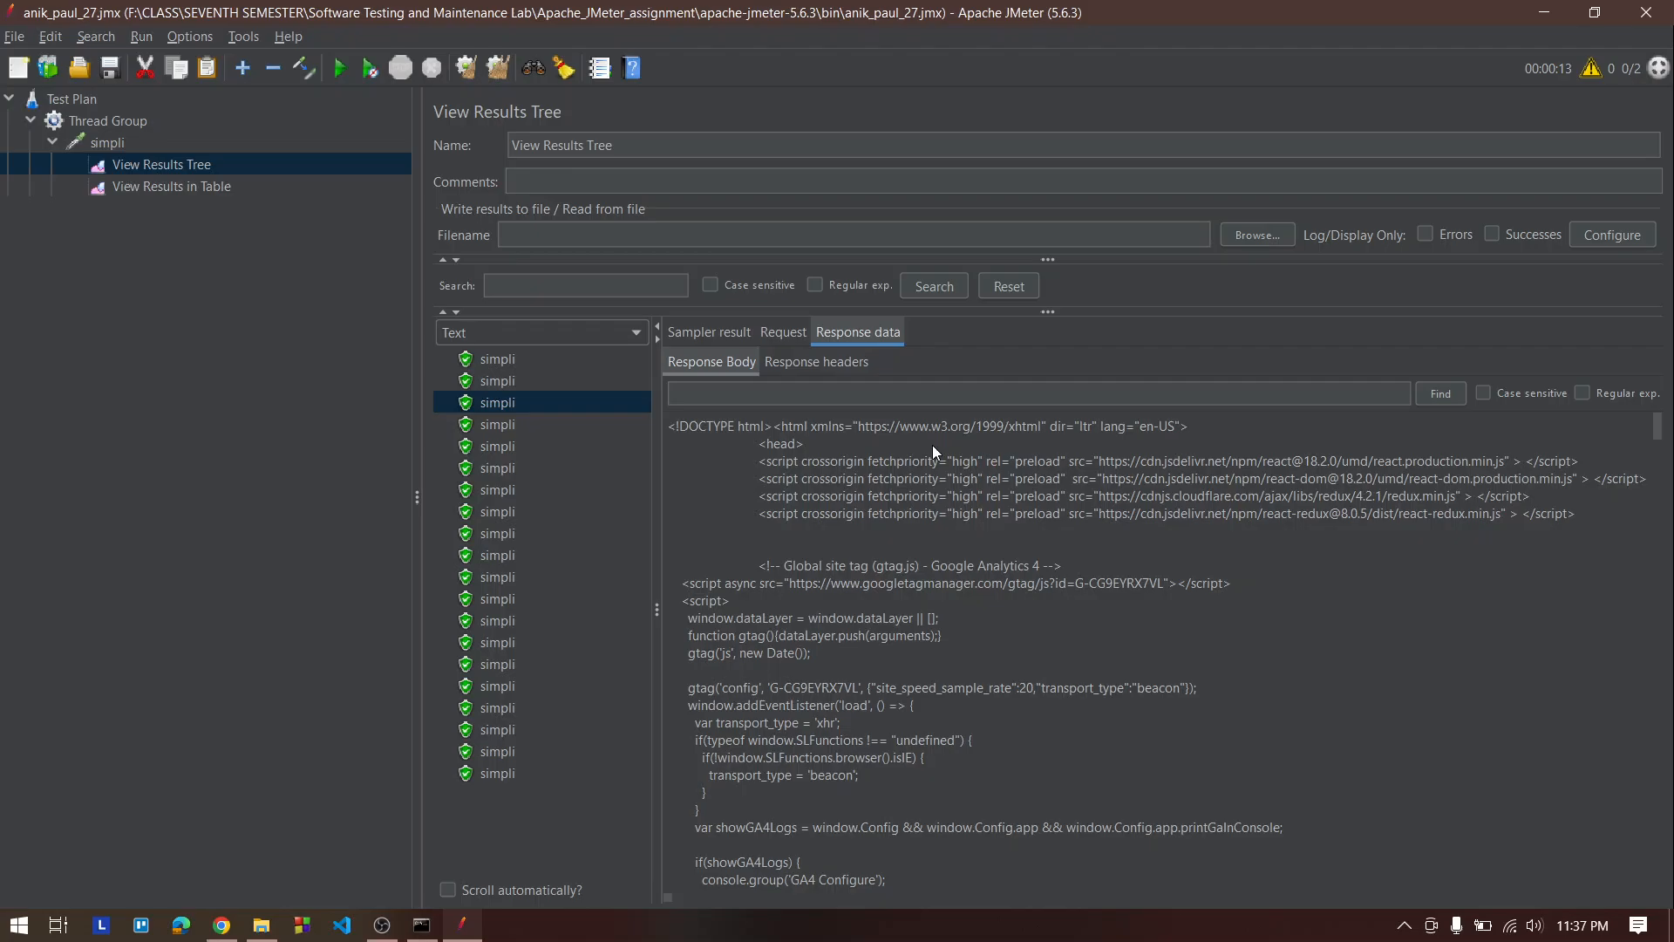
click(232, 194)
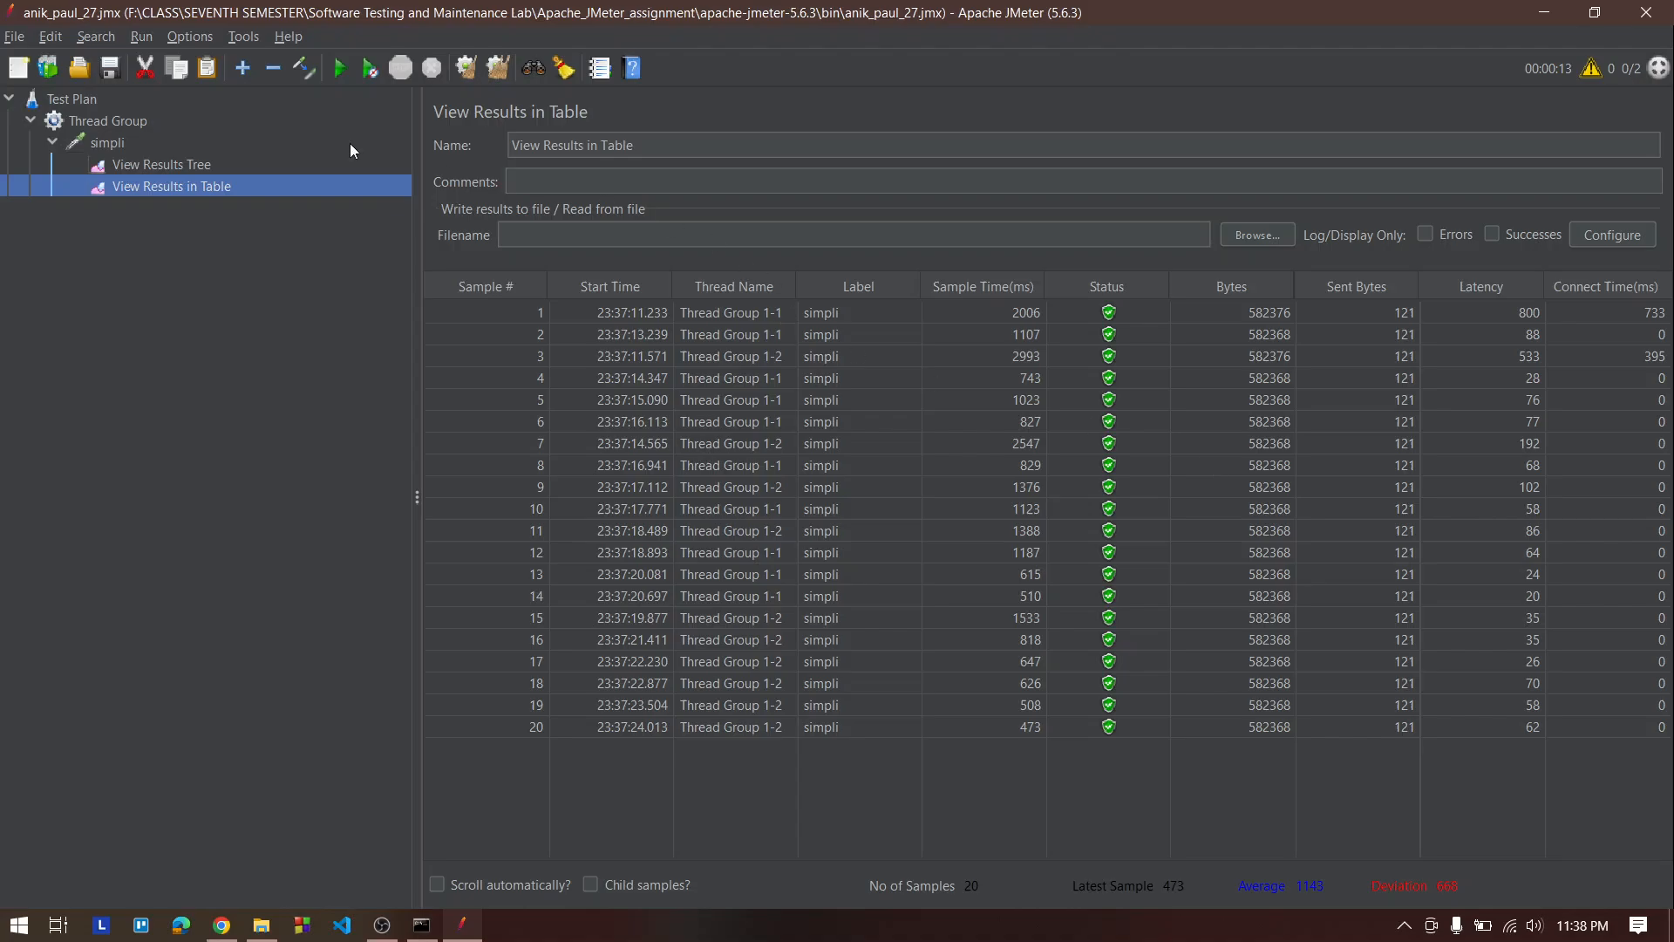
click(162, 166)
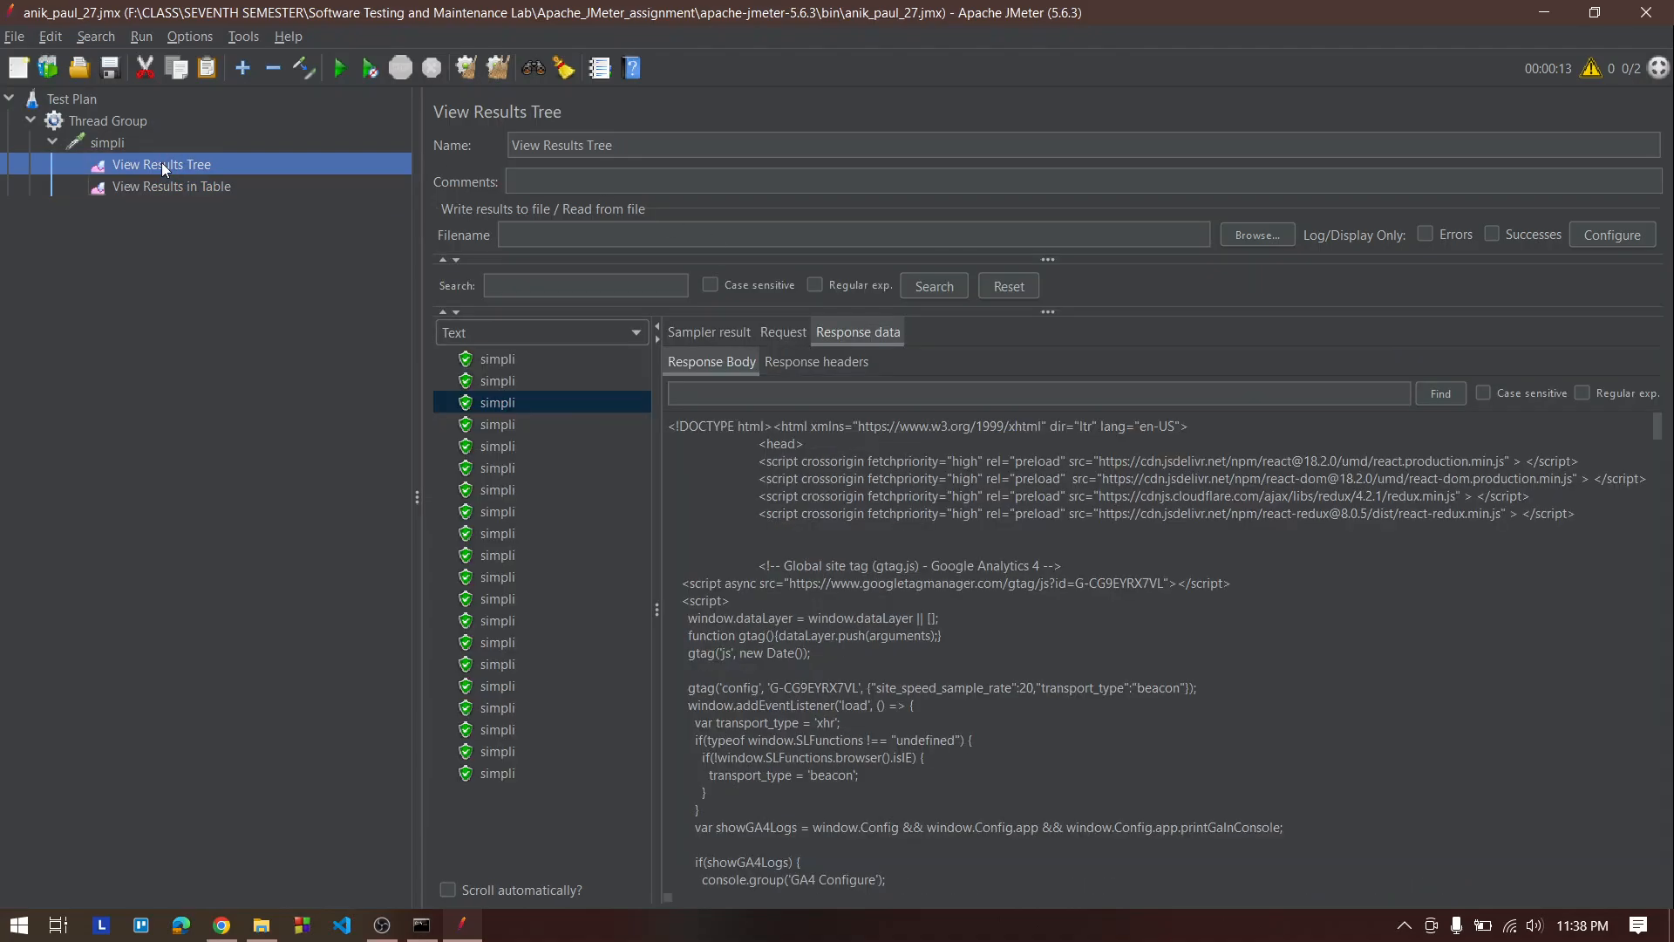
Set the Thread Group's number of threads to 20
click(131, 122)
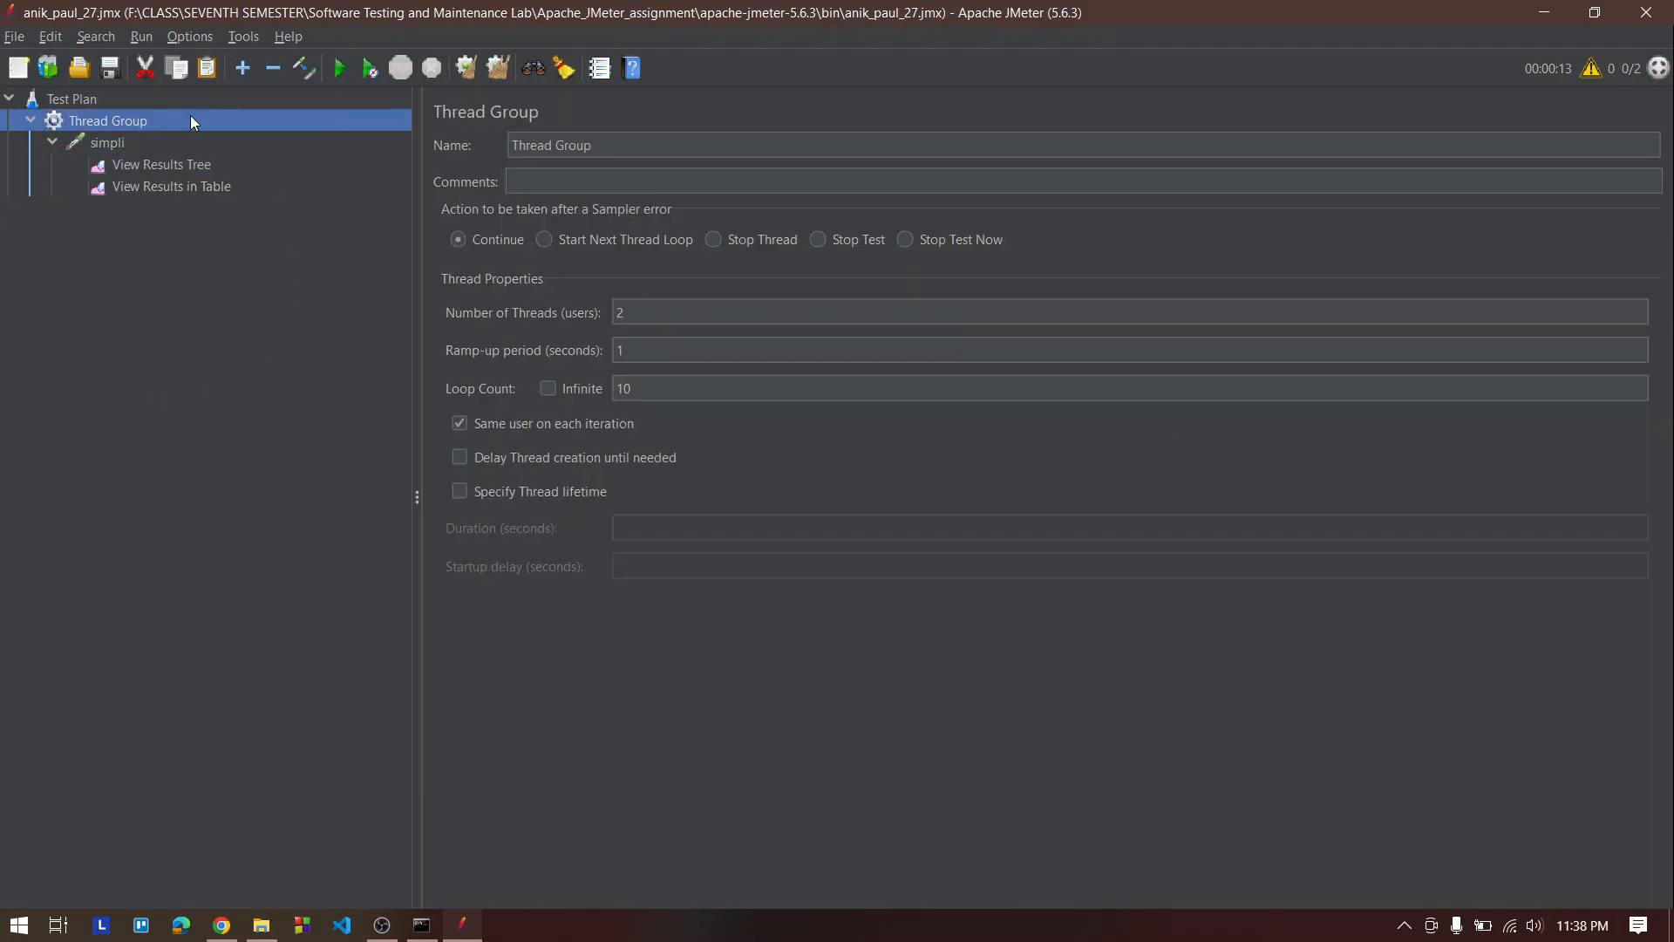
click(672, 317)
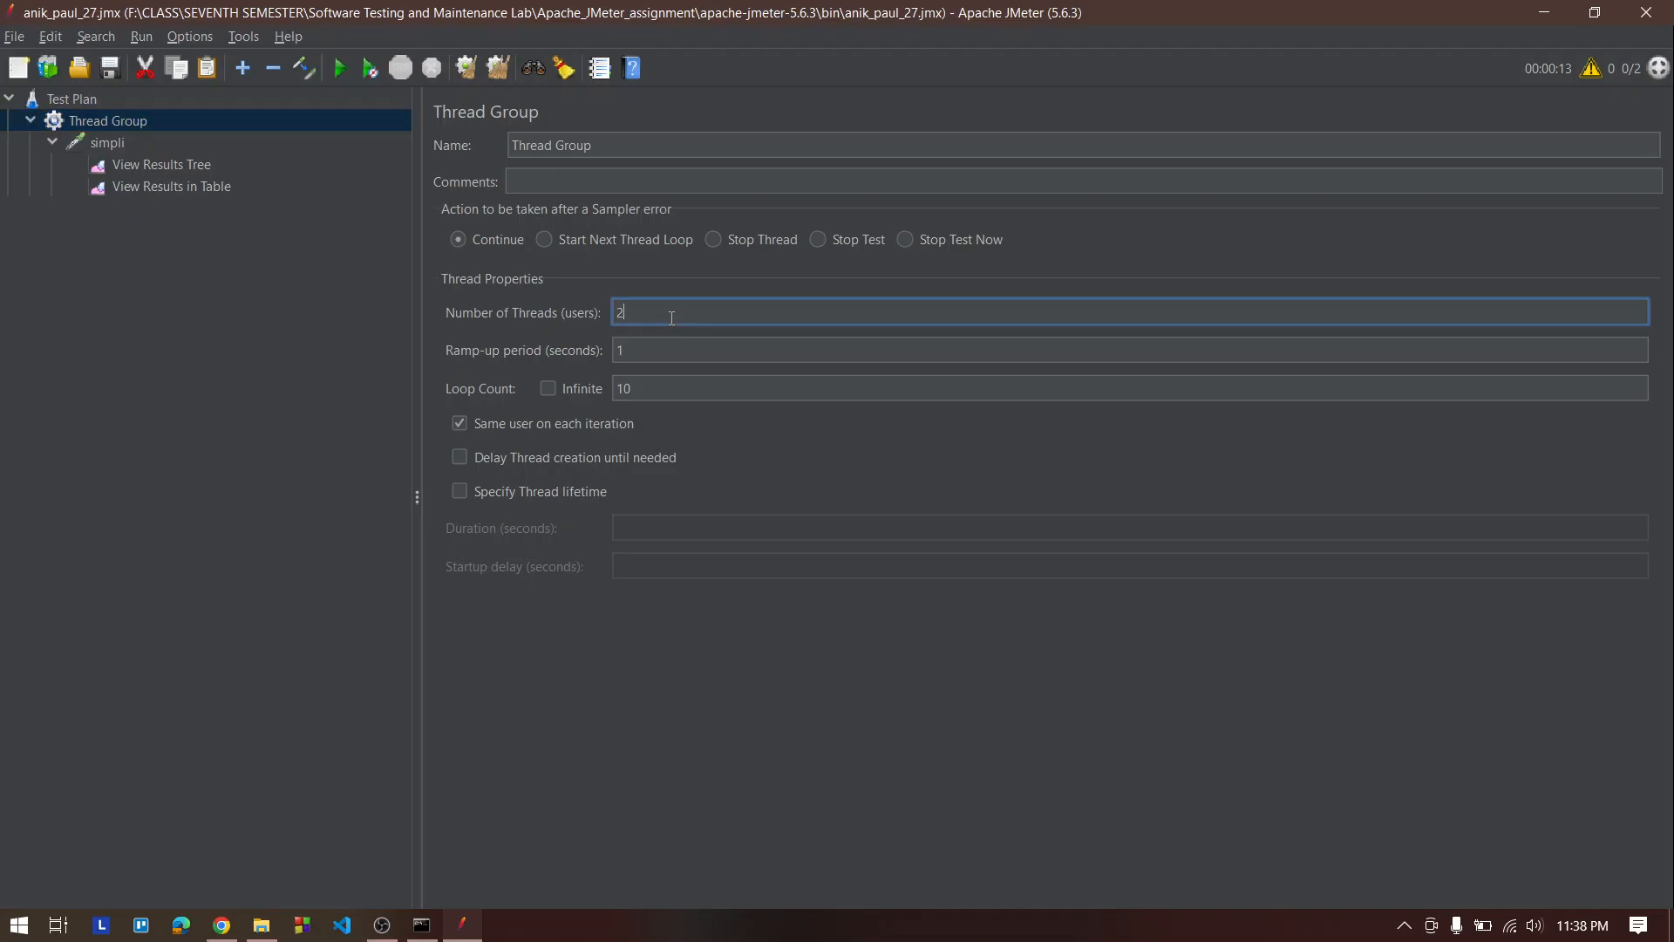
text(0000)
key(BackSpace)
key(BackSpace)
key(BackSpace)
text(0)
click(381, 924)
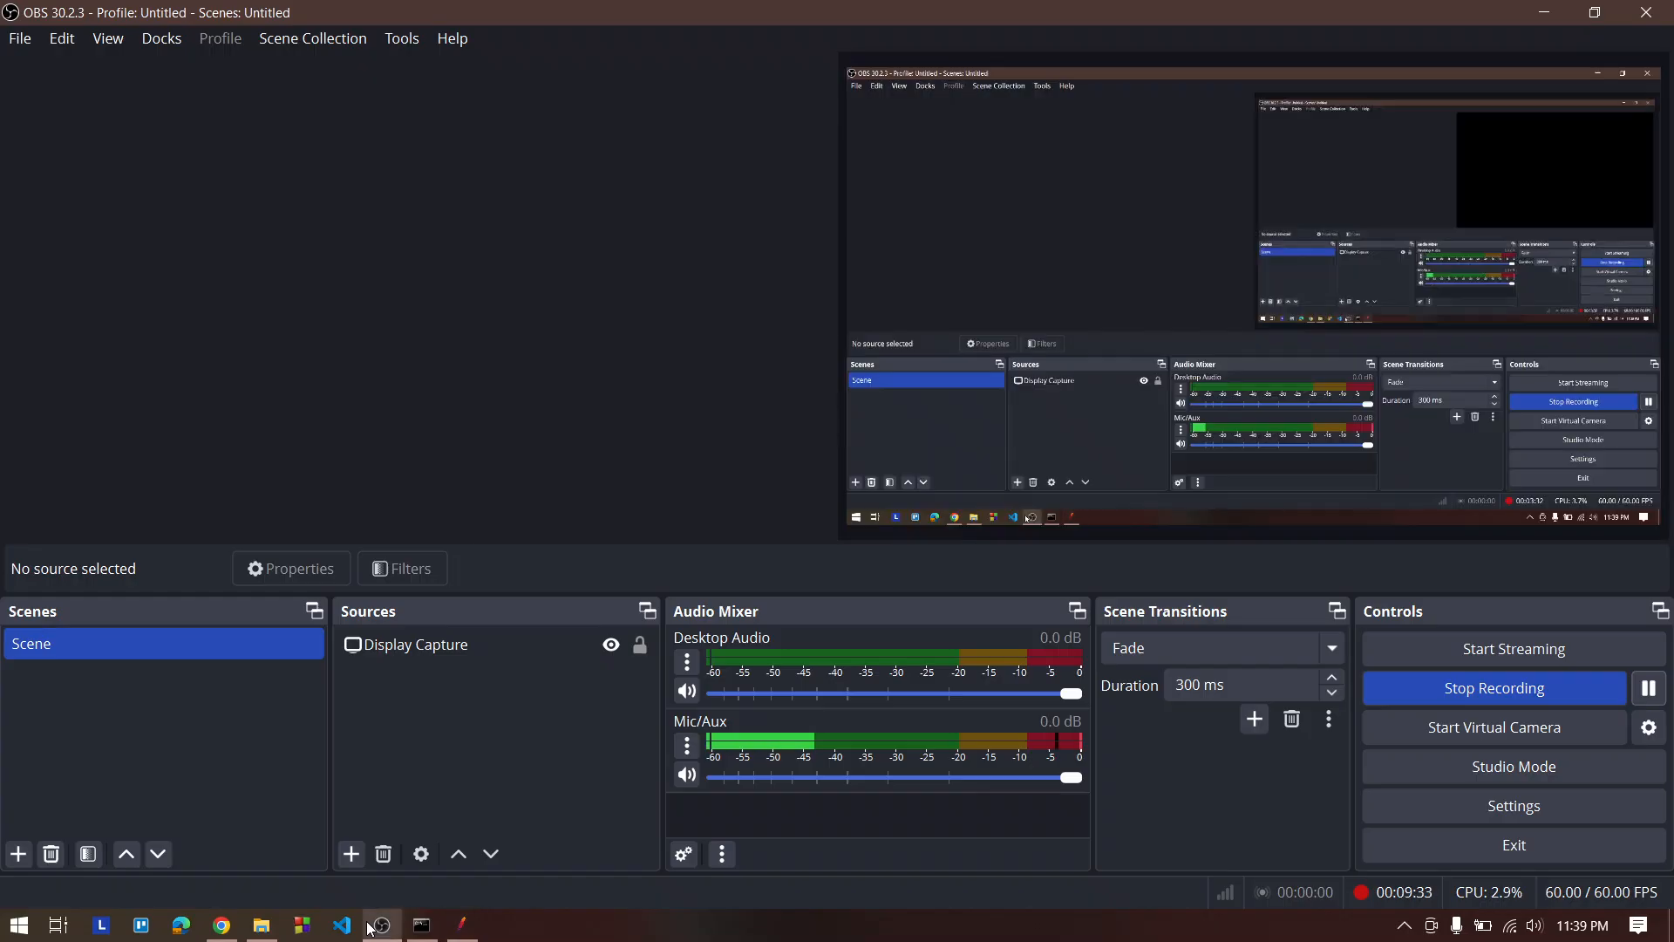
click(1544, 12)
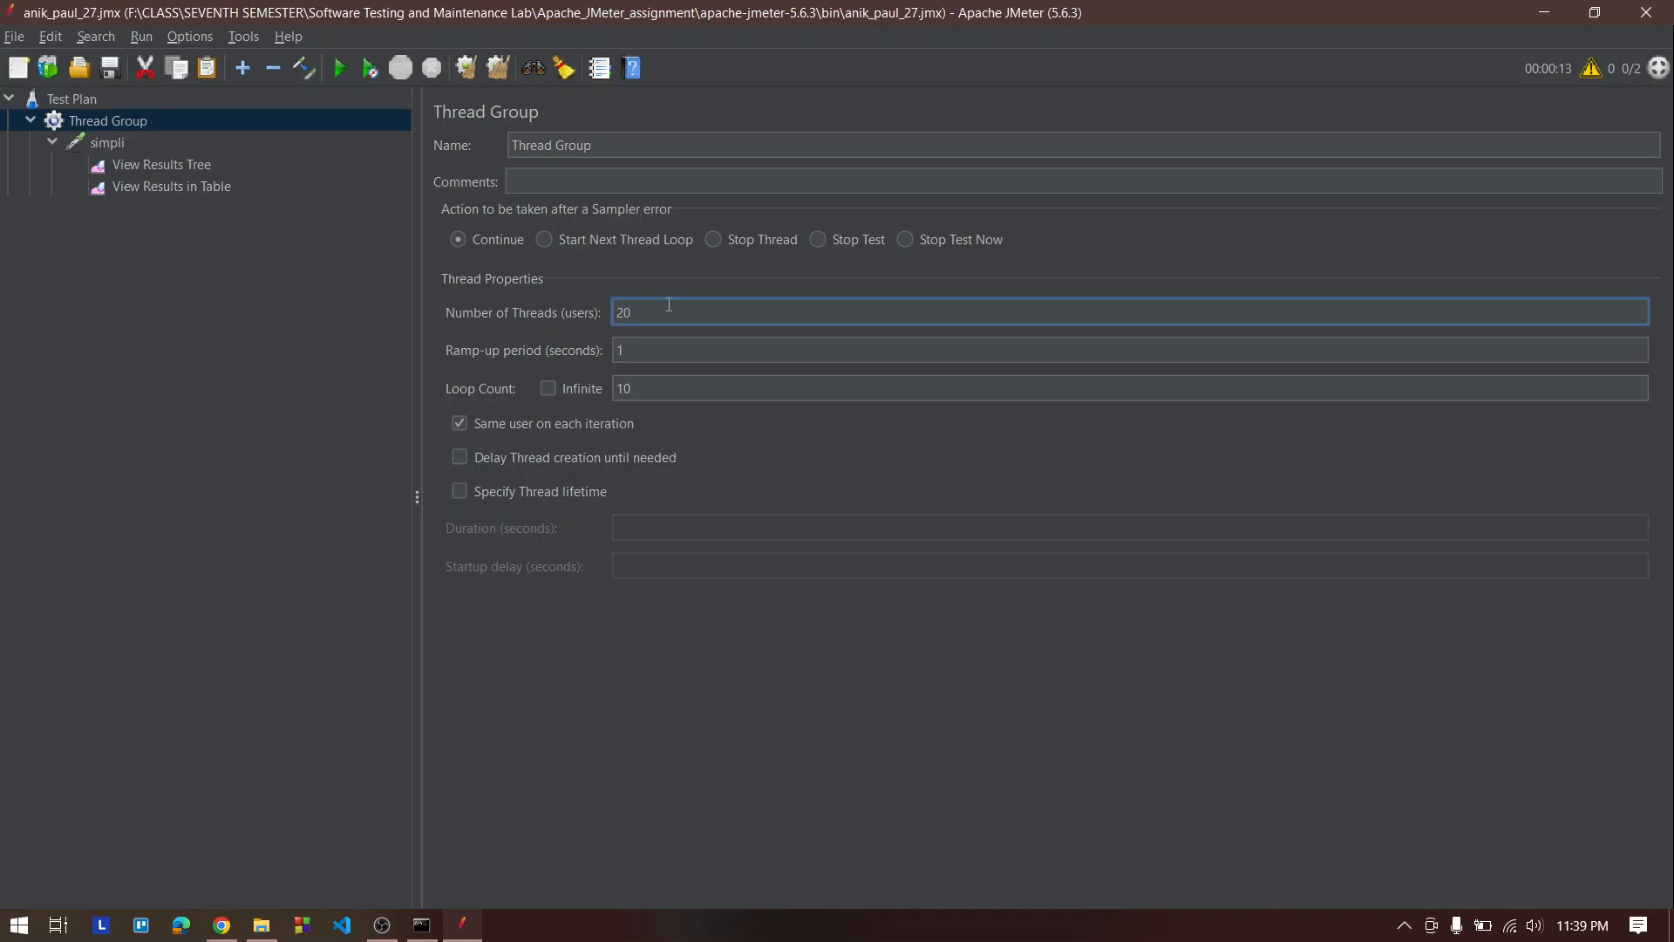
Review the Thread Group's ramp-up and thread settings alongside both result listeners
click(651, 349)
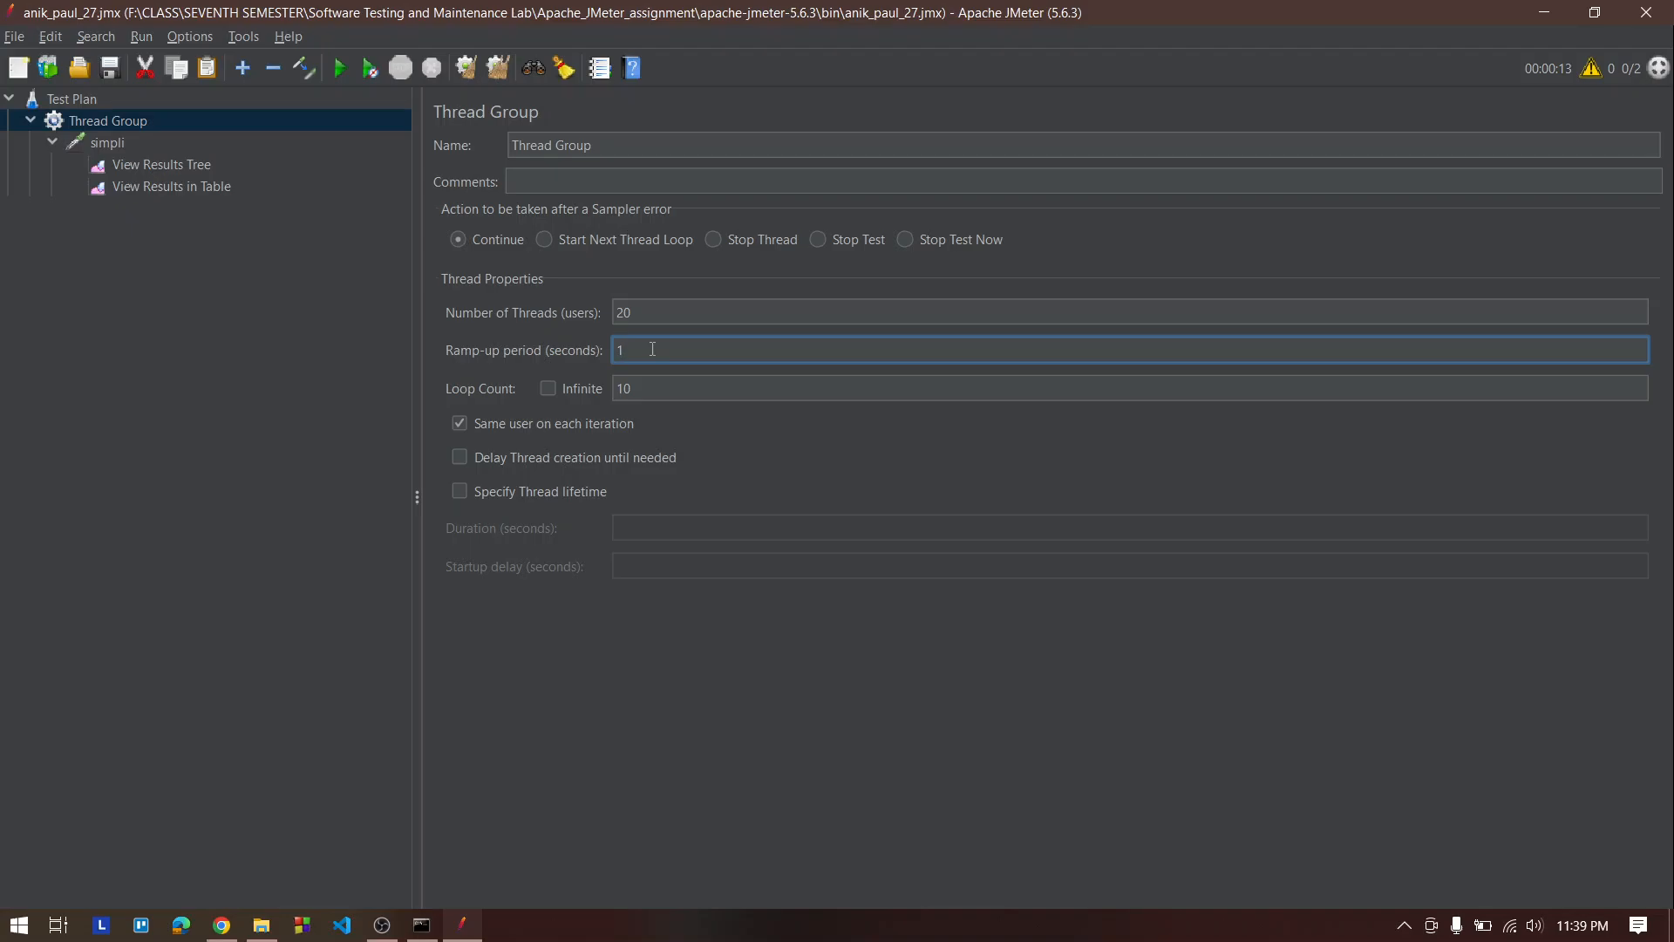
double_click(686, 314)
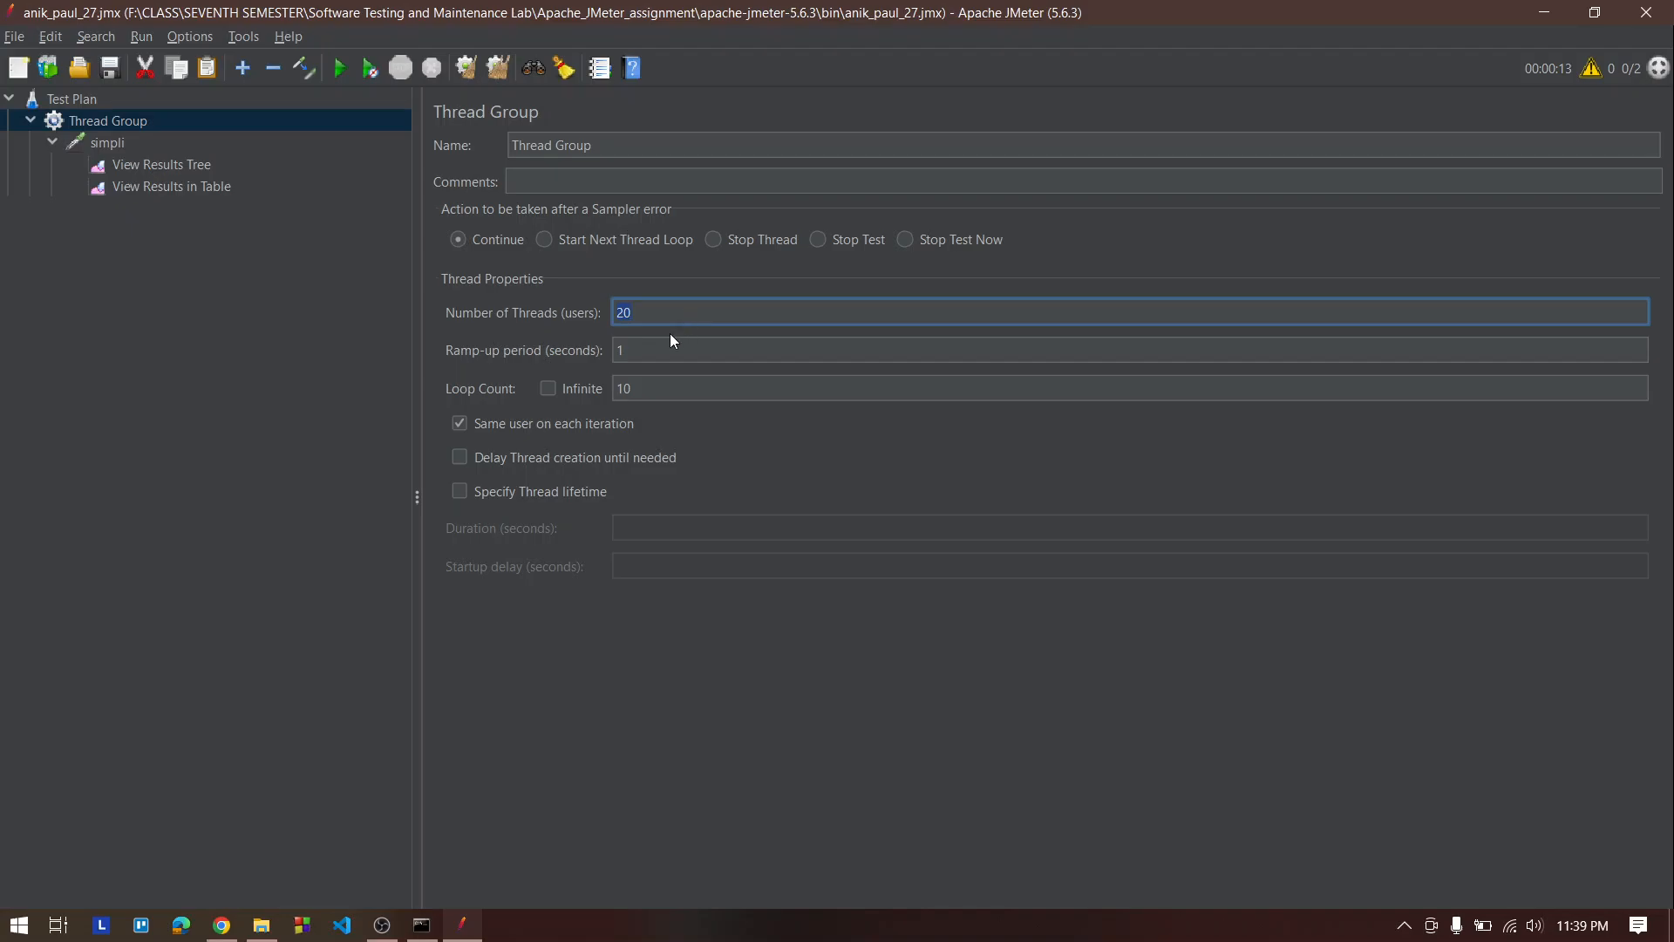
click(658, 348)
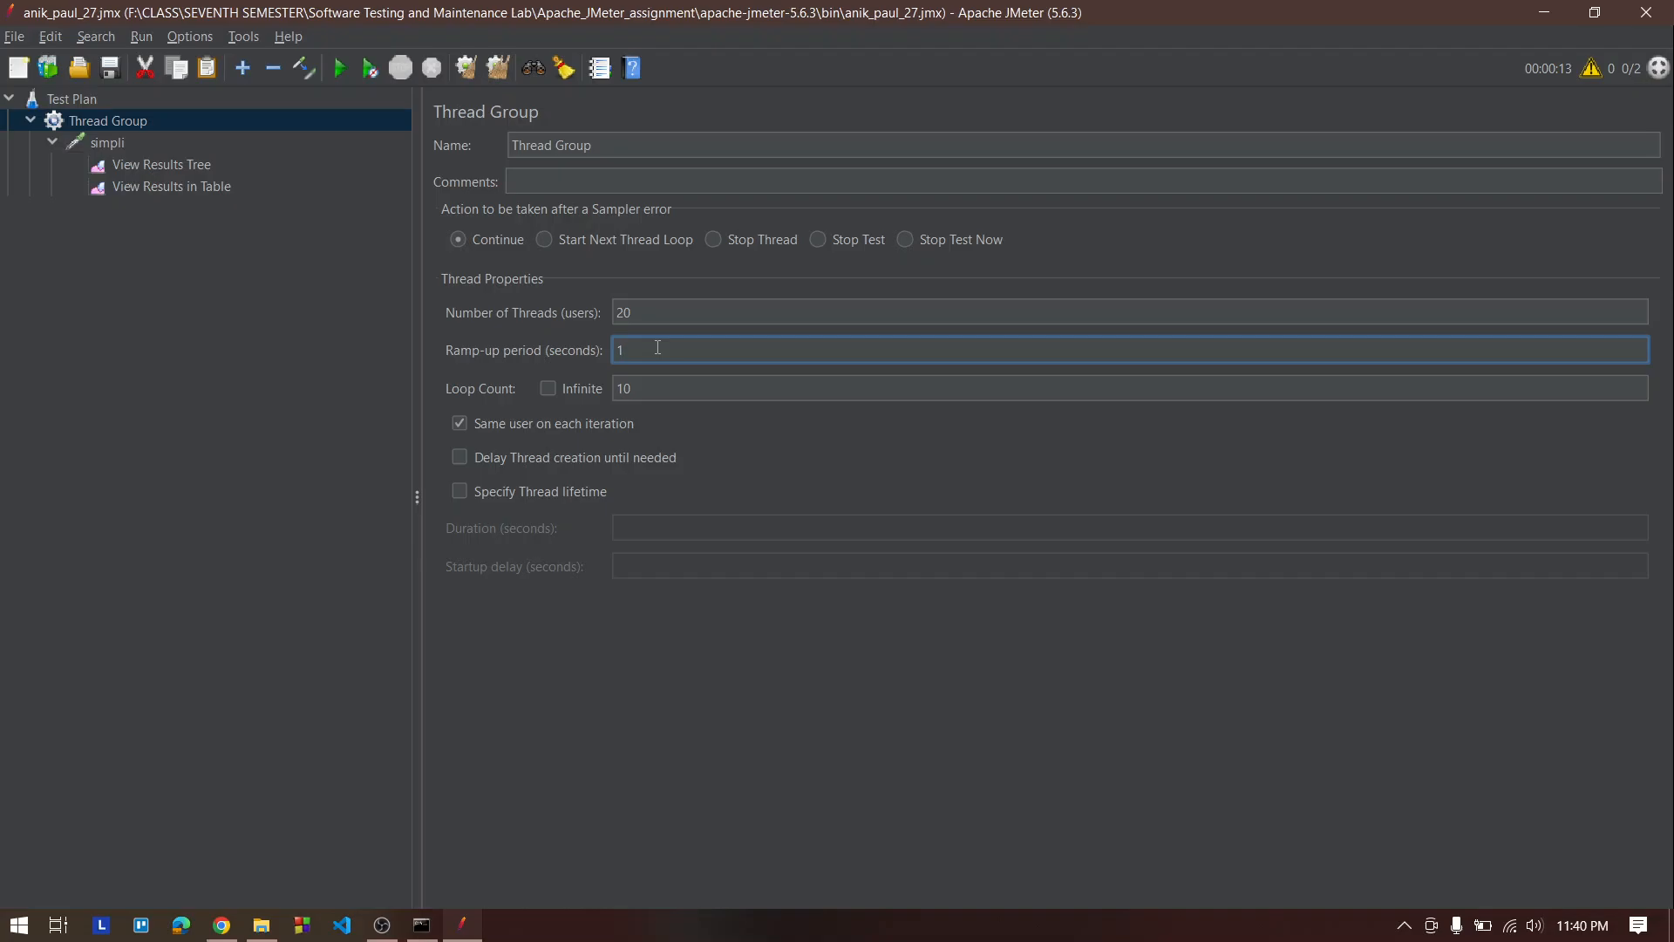
click(164, 163)
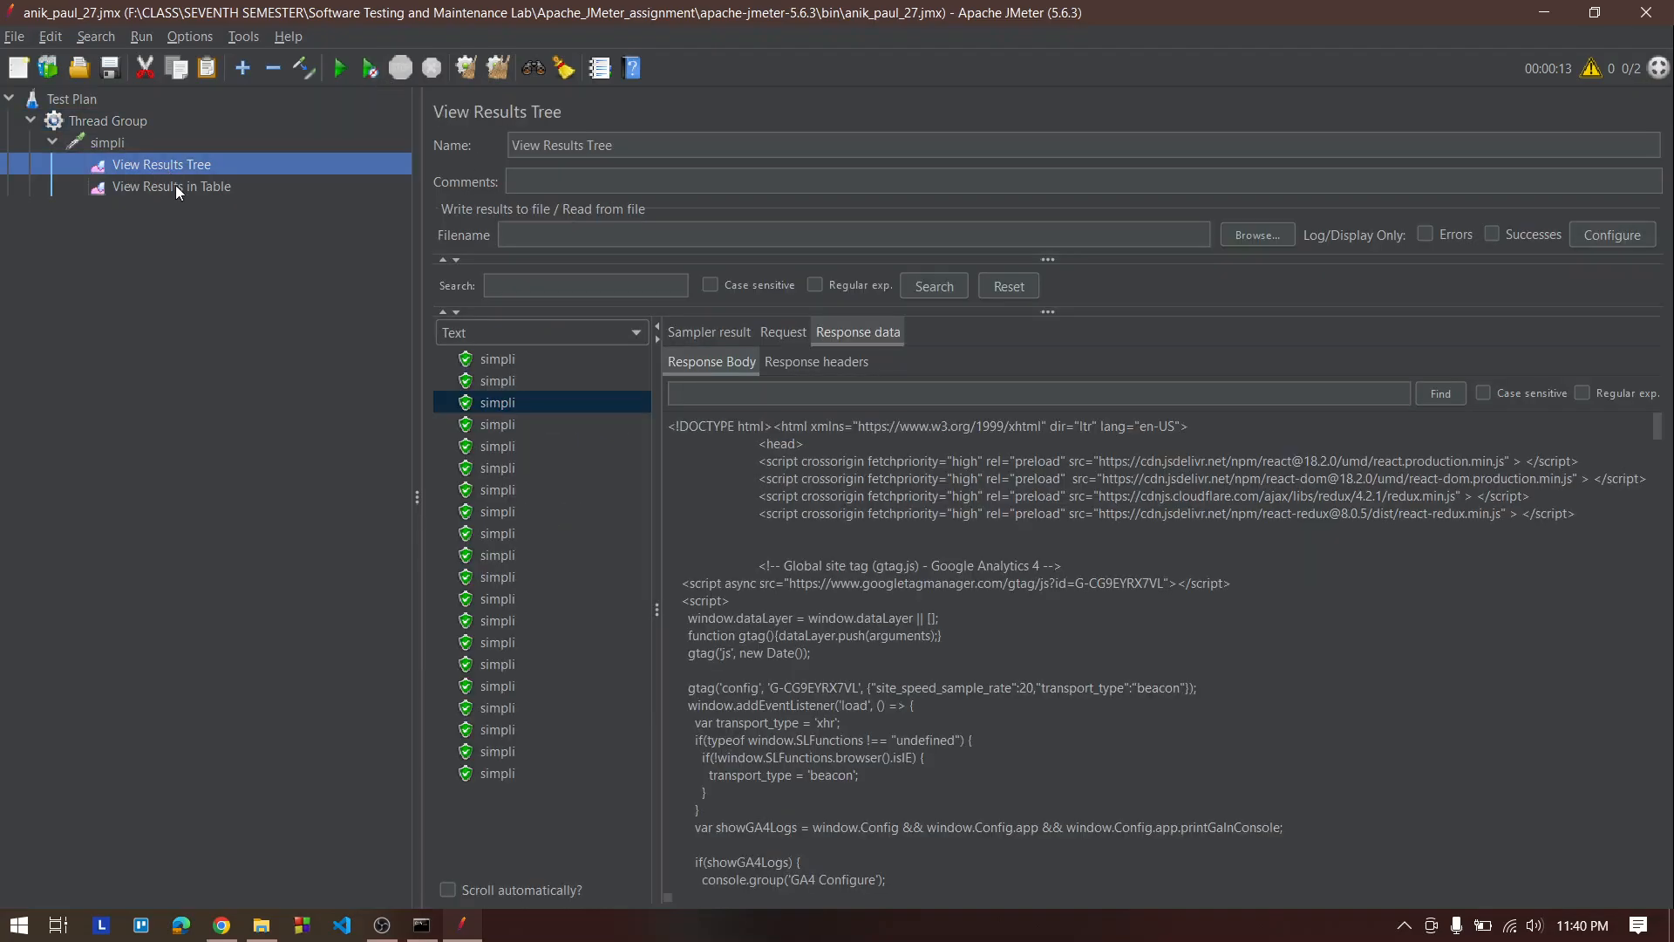
click(175, 186)
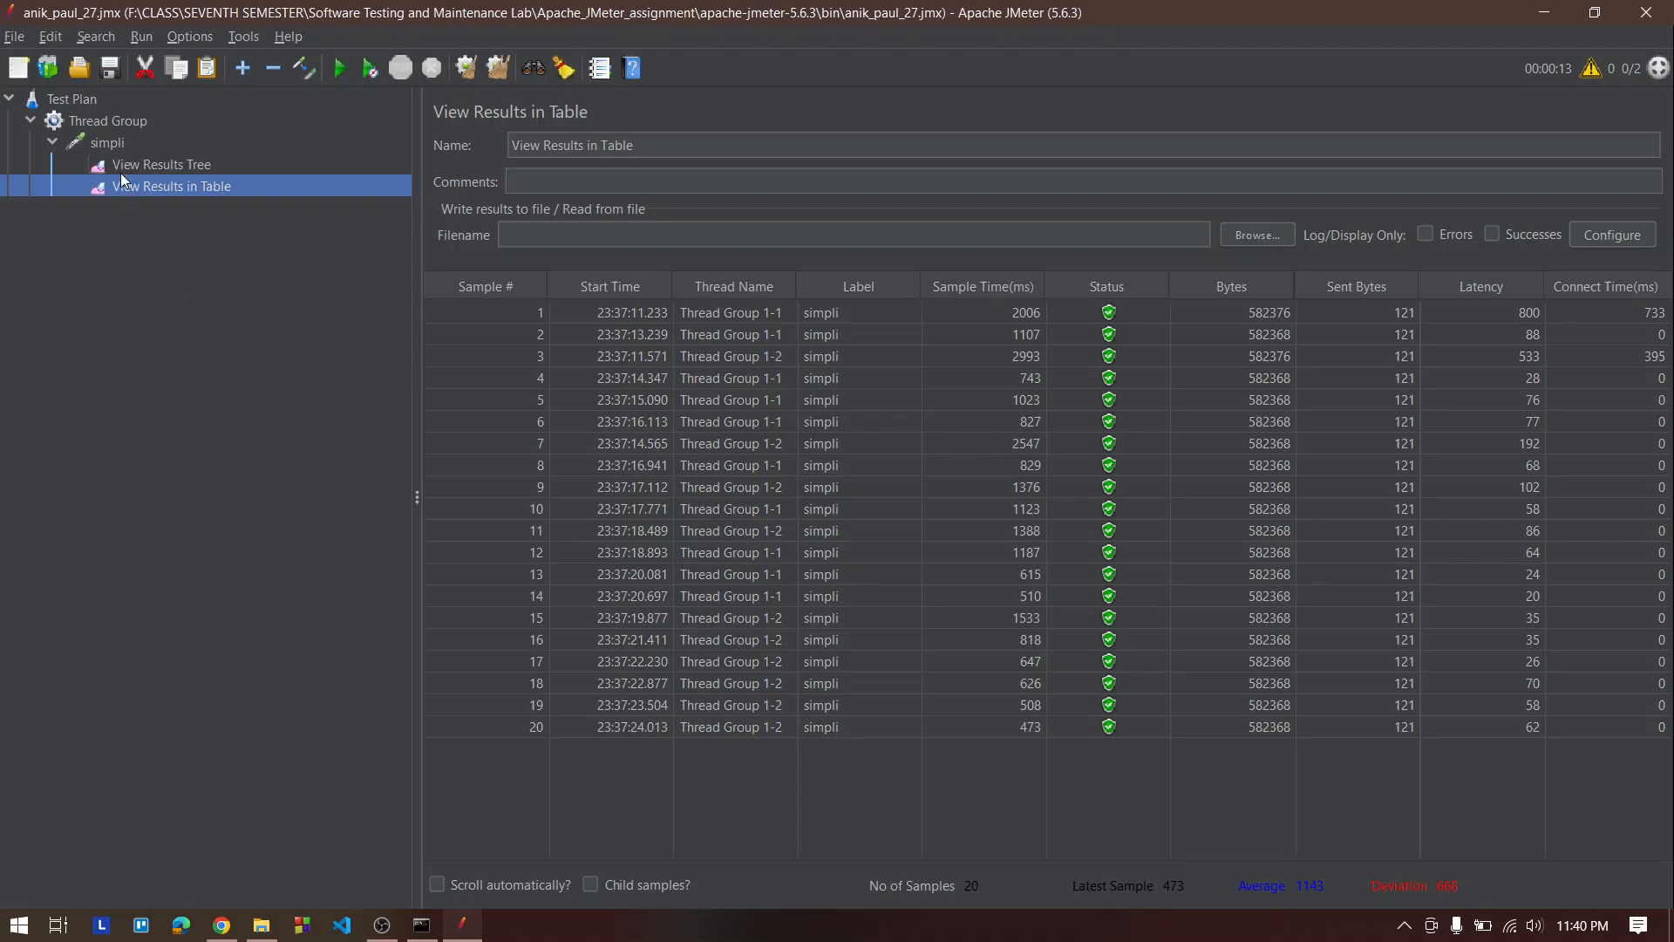
click(143, 122)
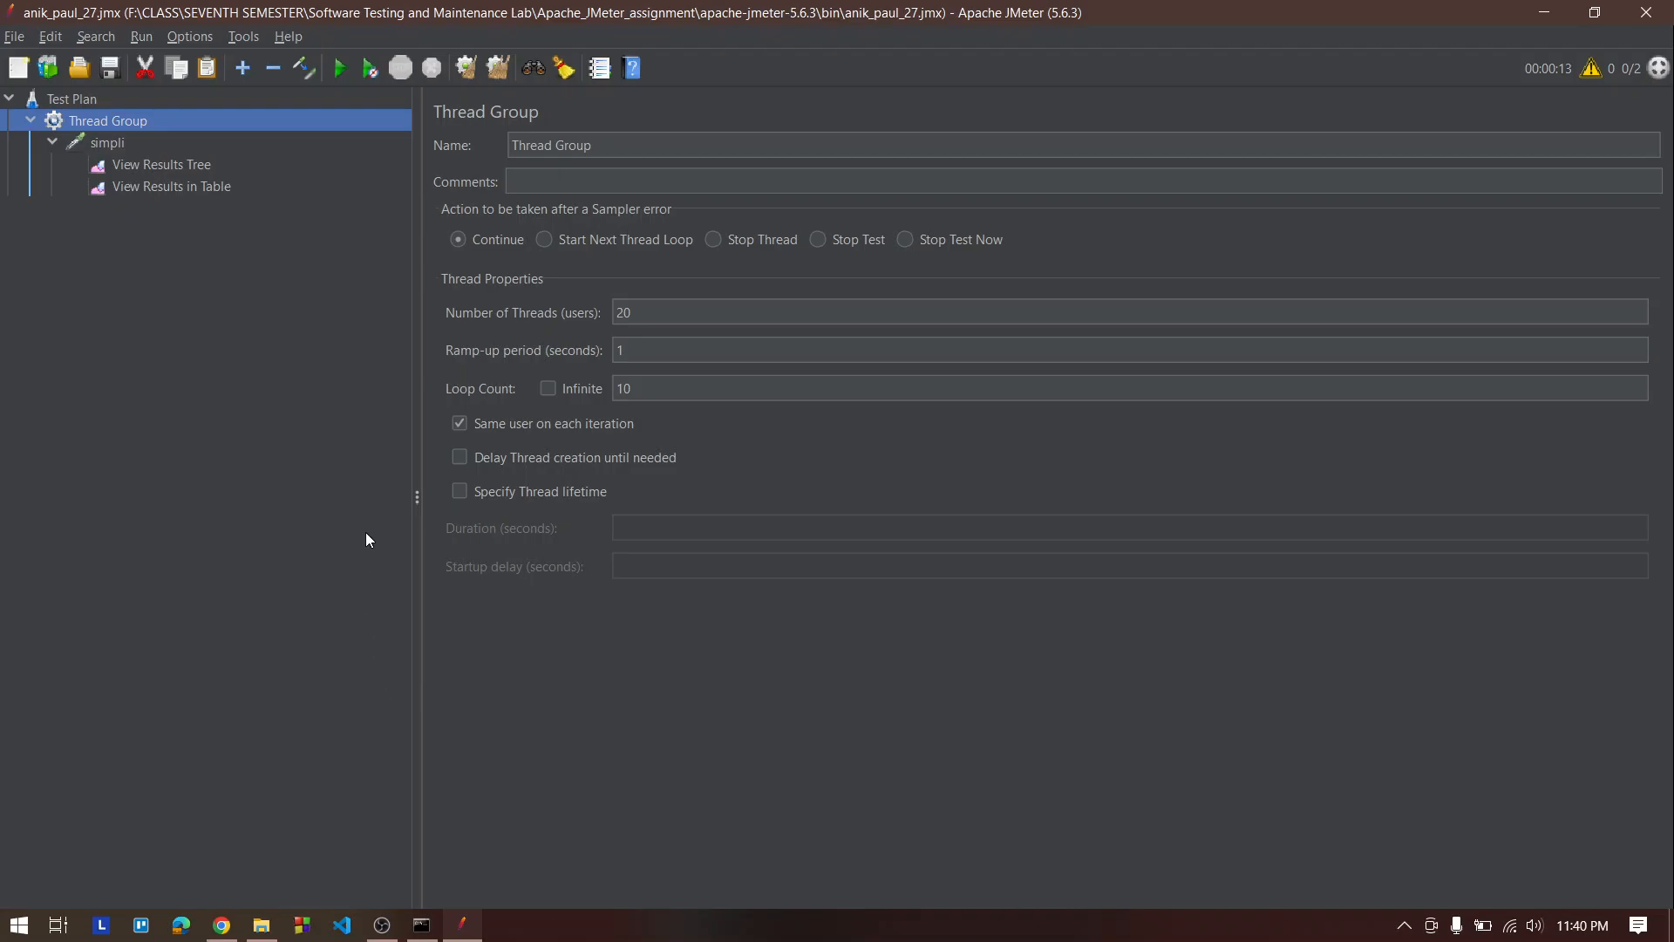
click(1547, 18)
click(1547, 18)
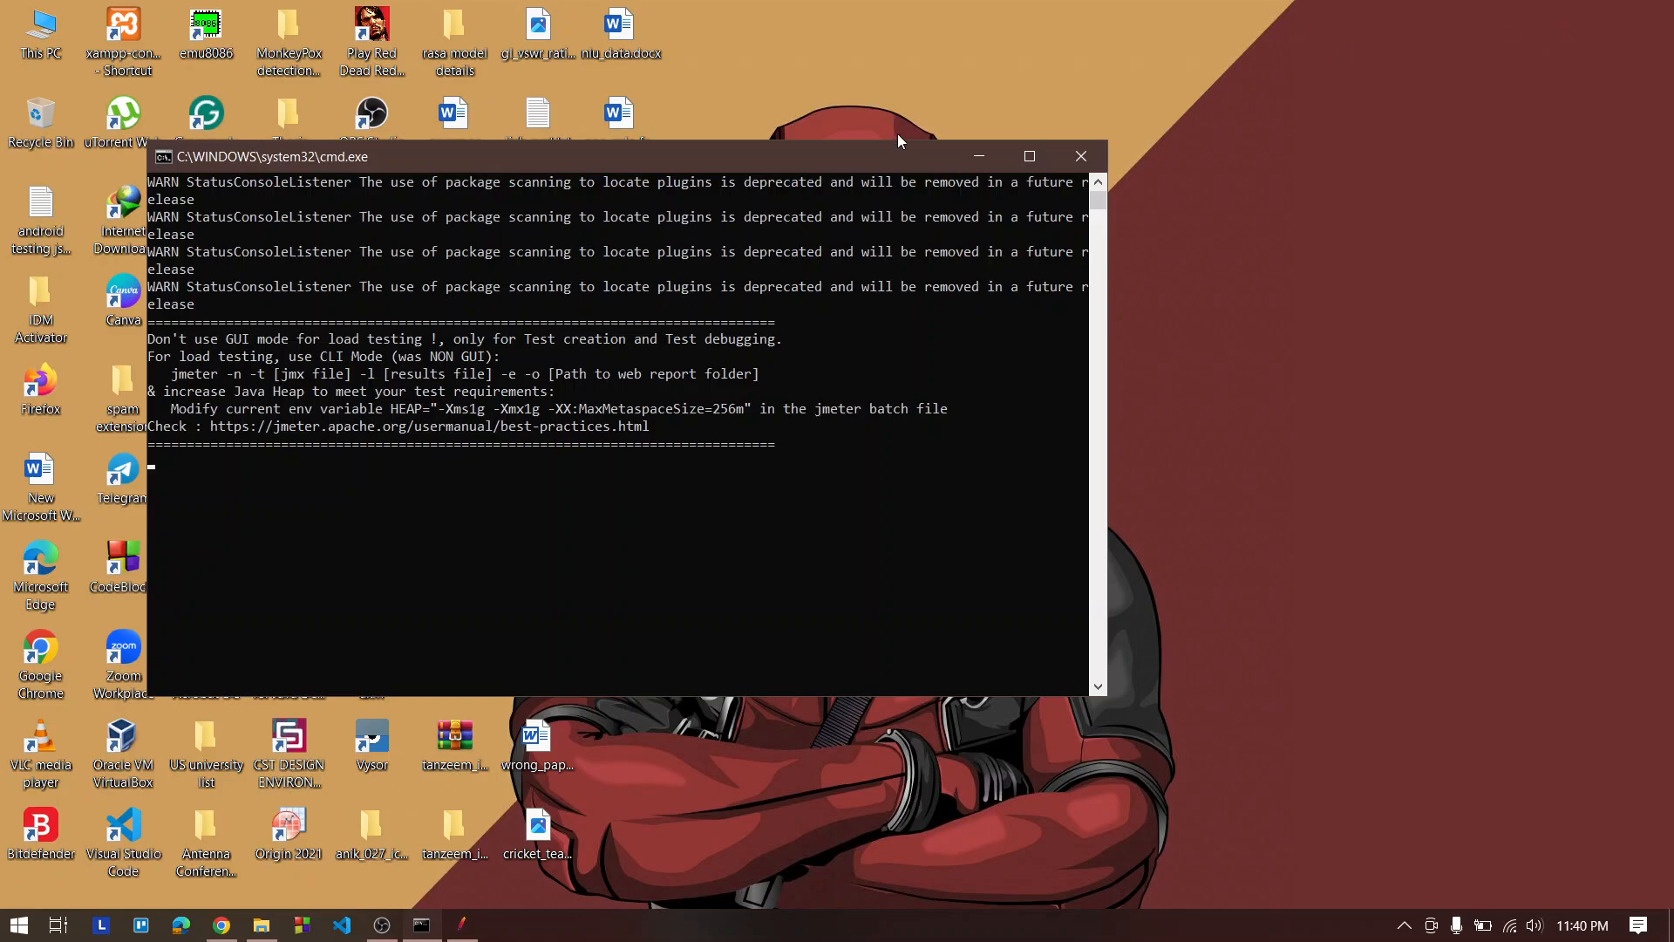
click(961, 148)
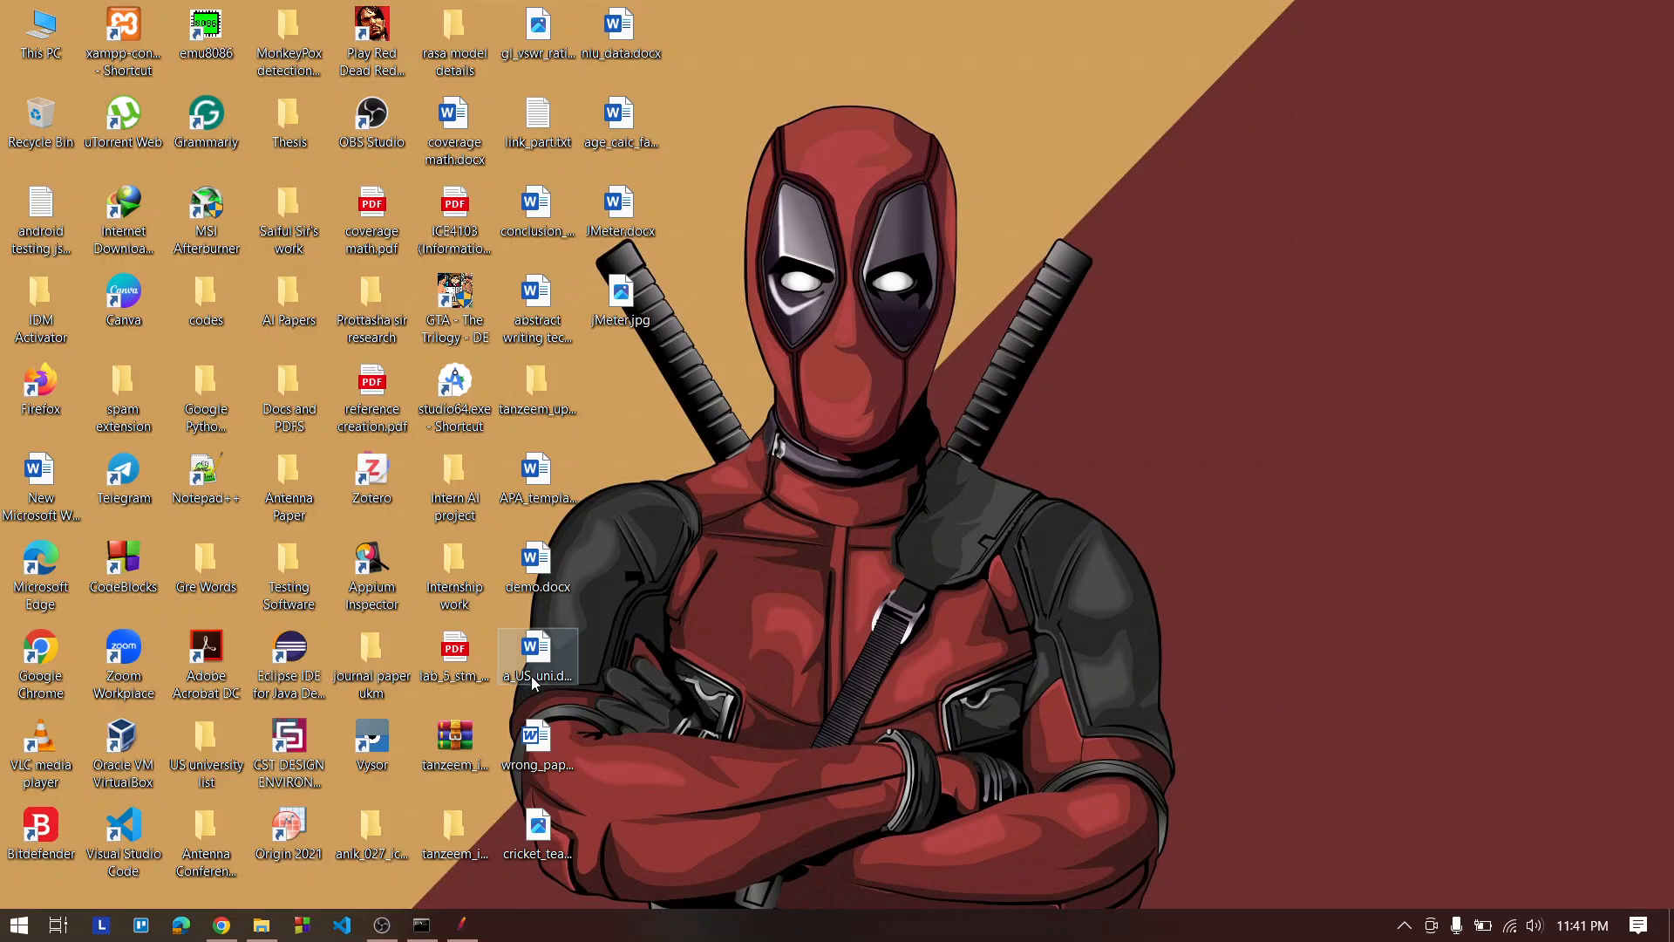
click(382, 924)
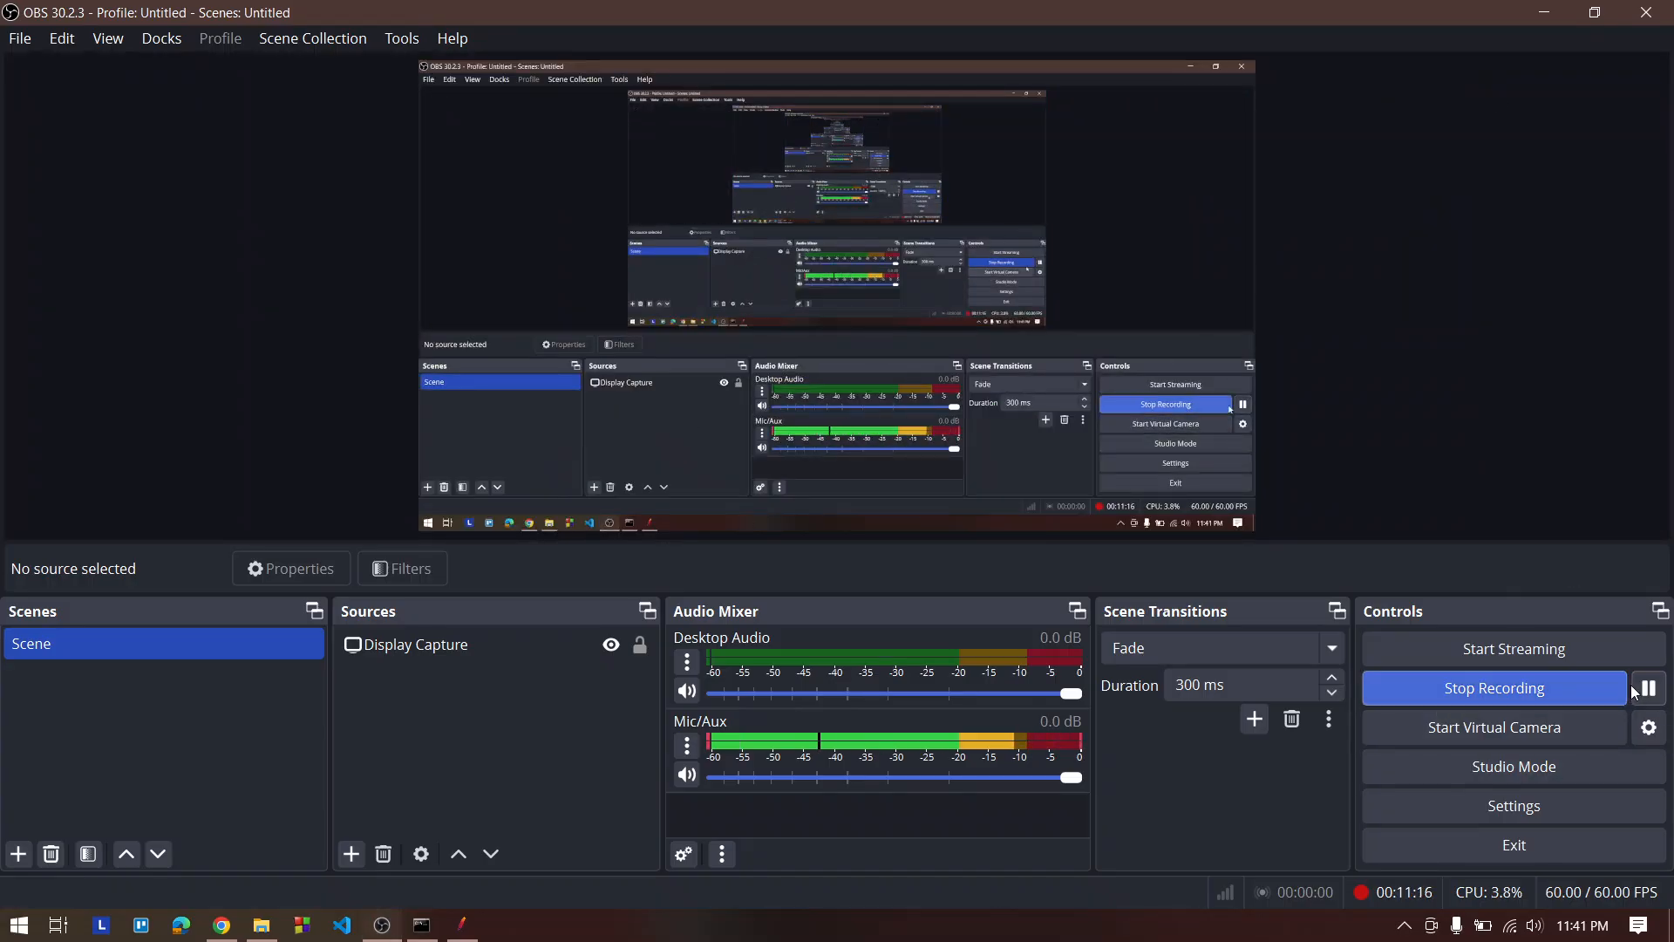